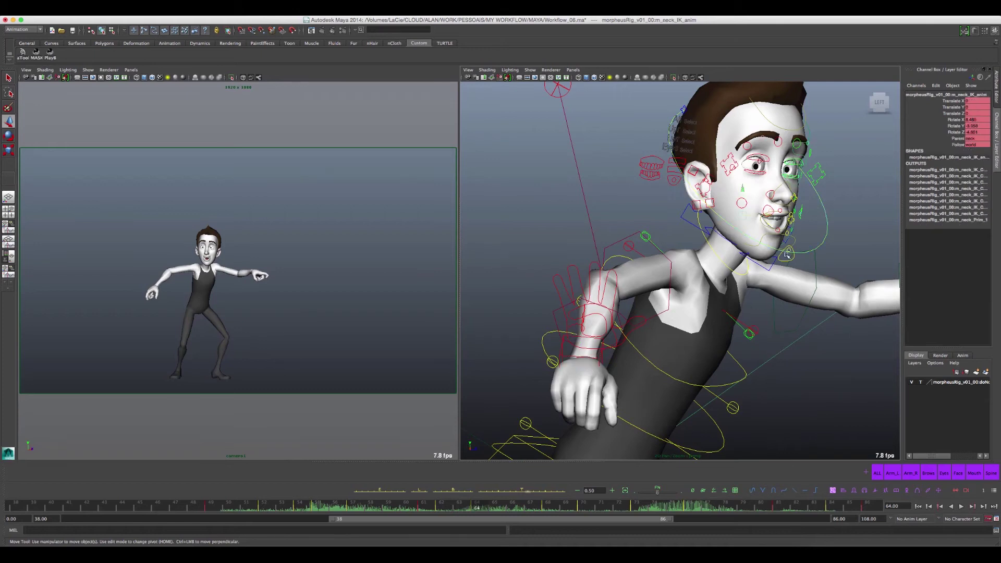
- At frame 62, rotate neck_IK_anim to tilt the character's head
key("comma")
key("period")
key("comma")
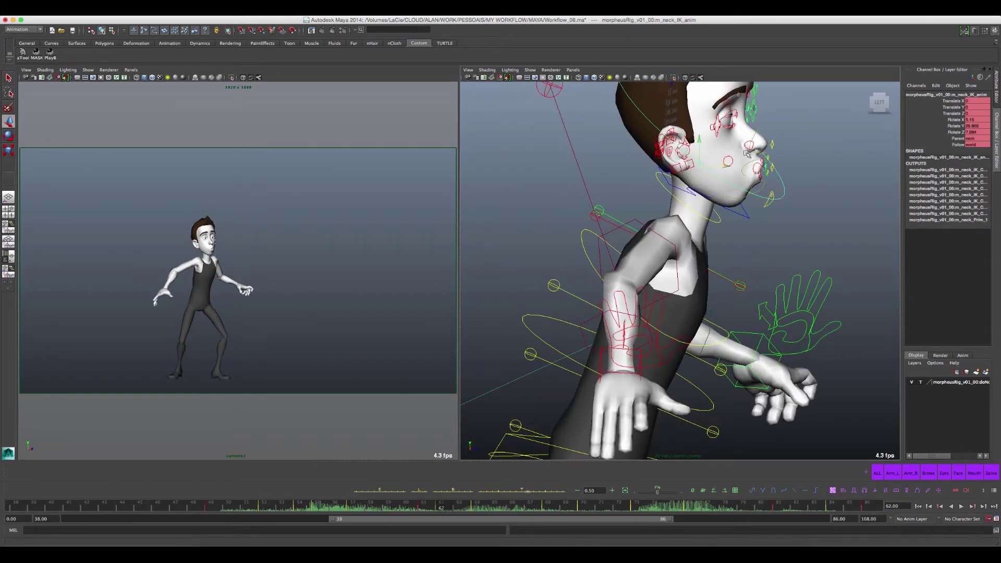
key("e")
middle_click_drag(754, 163, 708, 190)
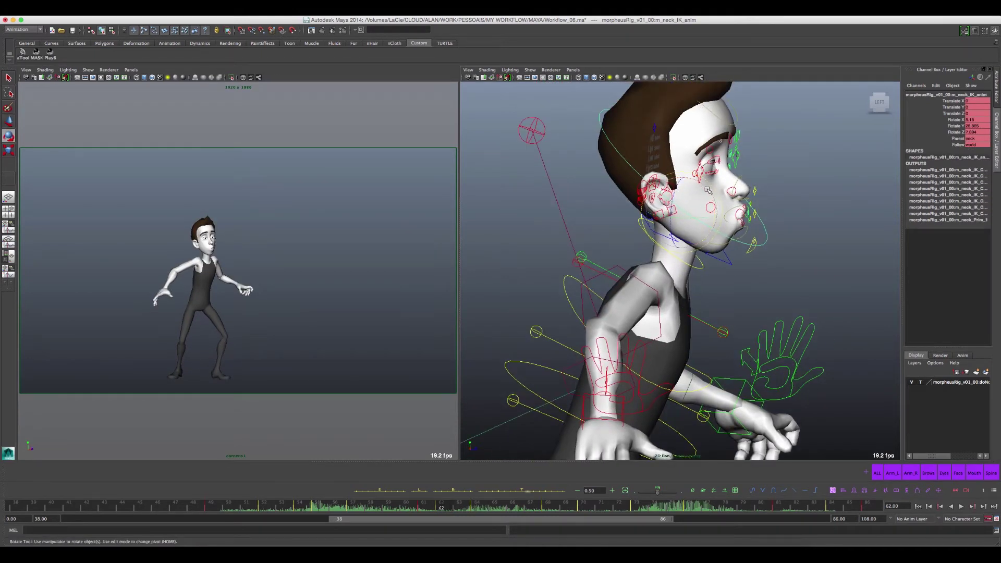
left_click_drag(708, 192, 715, 205)
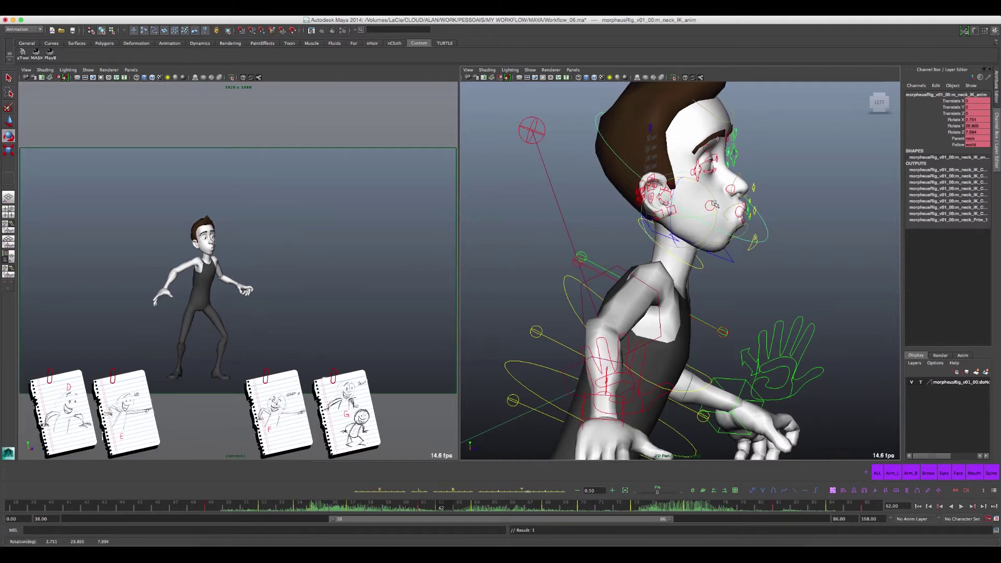
- Check the tilt across frames and try neck_FK_anim, then reselect neck_IK_anim
key("period")
key("comma")
key("period")
key("comma")
left_click(701, 263)
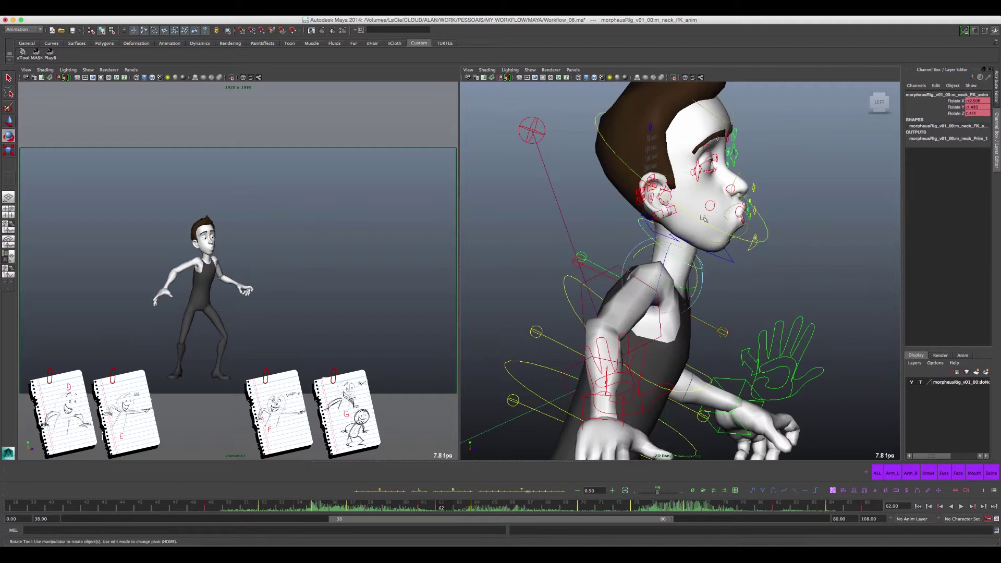
left_click_drag(687, 248, 693, 243)
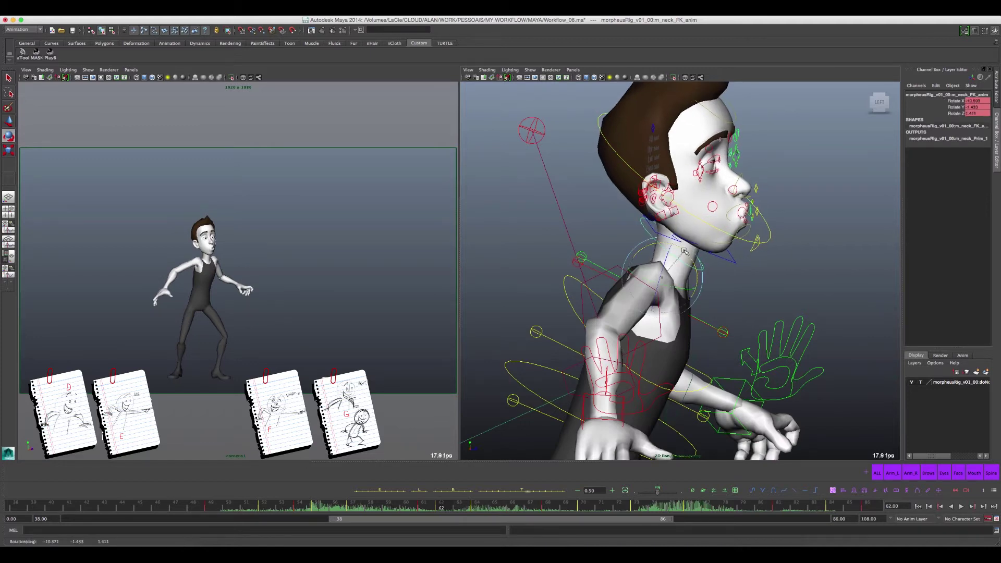
left_click(768, 221)
- At frame 64, lower neck_IK_anim's Rotate X to about 2.7, 9.3, -4.3 to reduce the tilt
key("comma")
key("period")
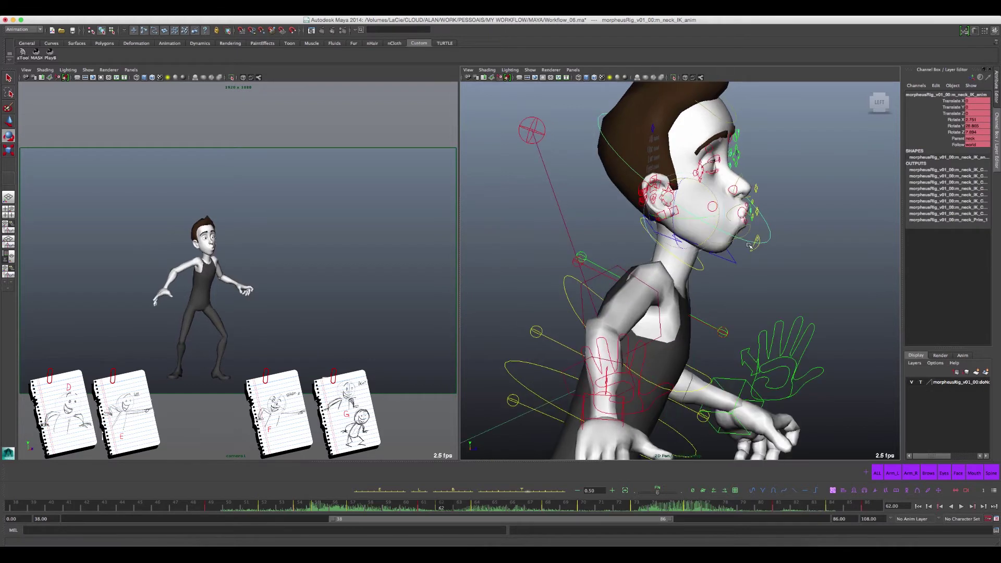
key("period")
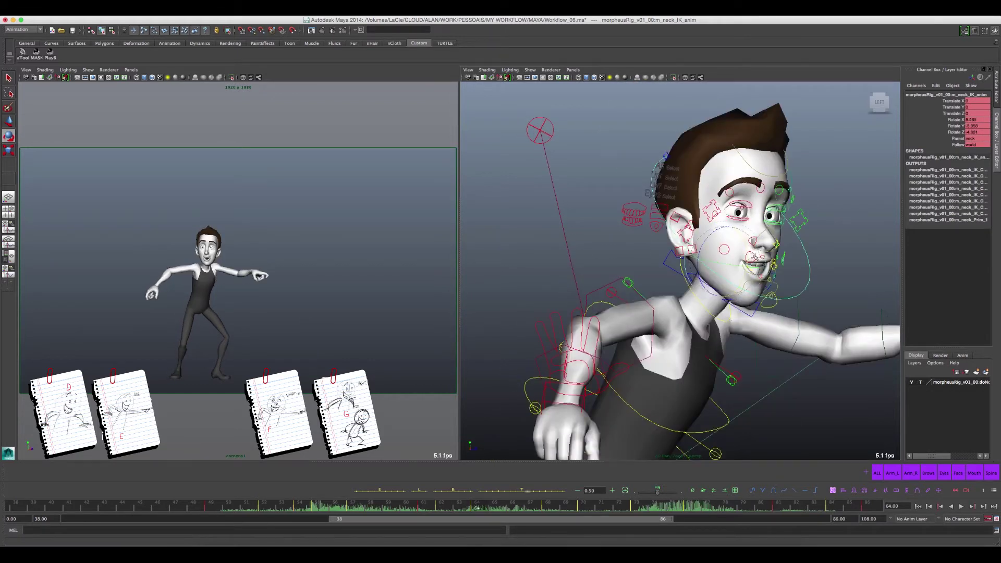
key("period")
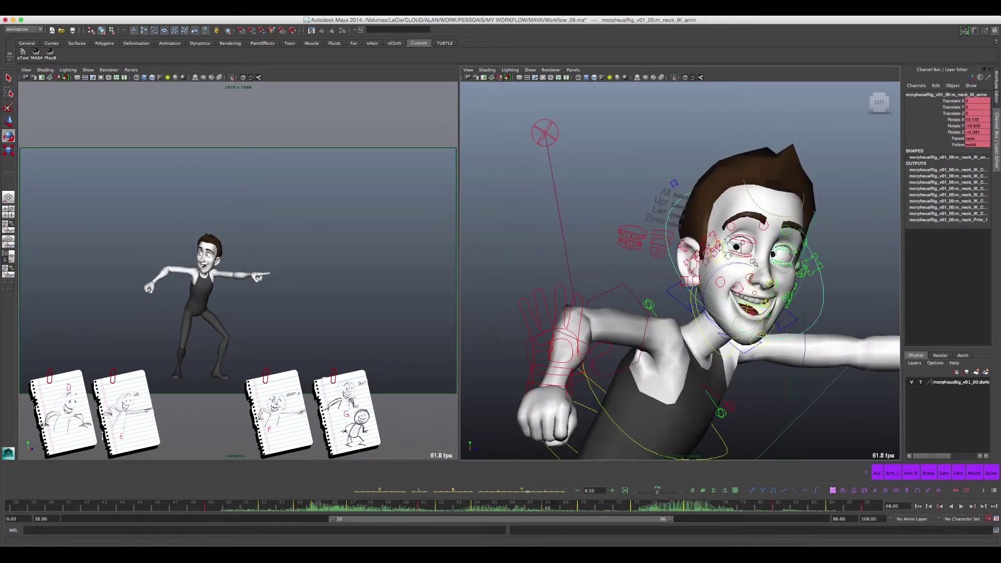
key("comma")
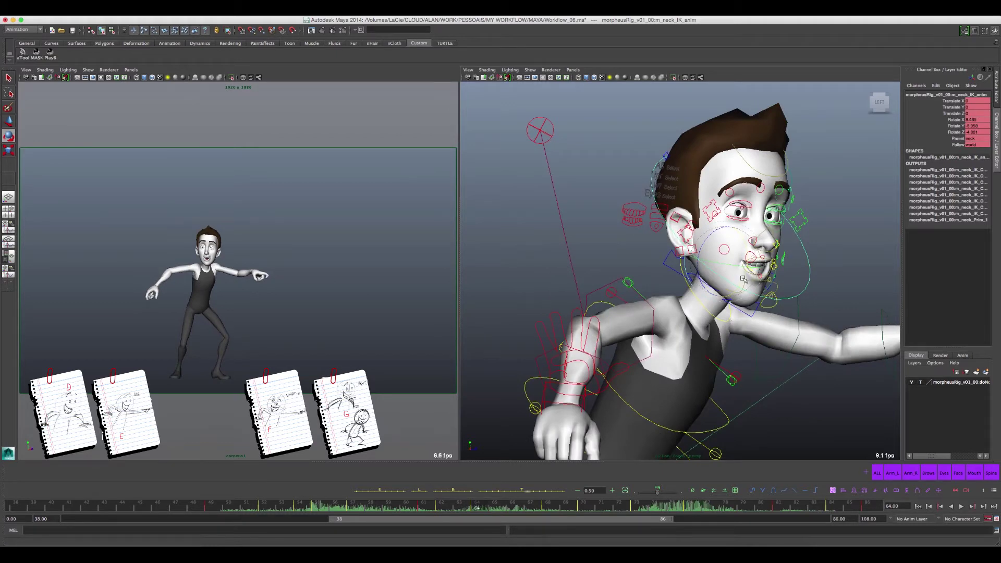
middle_click_drag(743, 279, 747, 274)
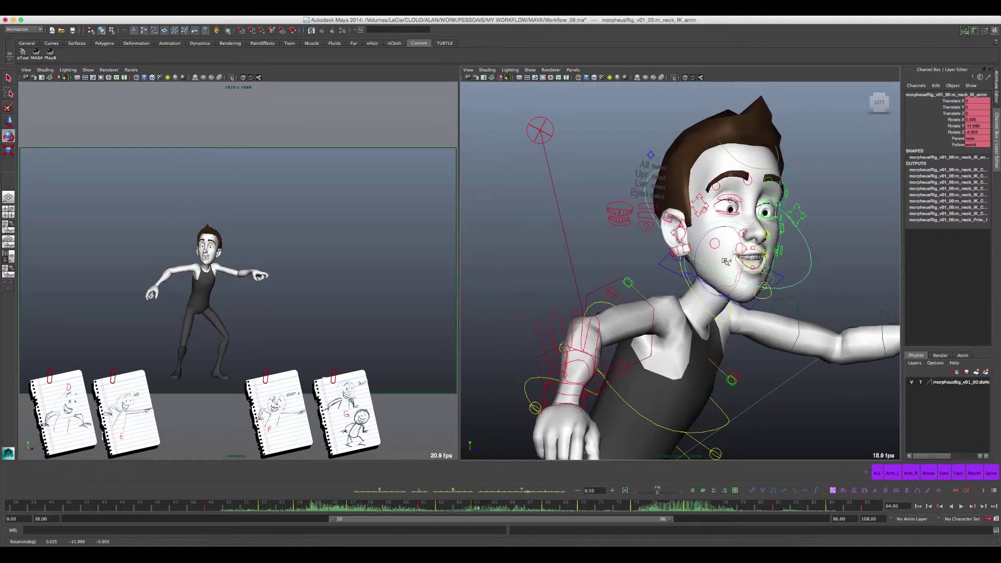
- Scrub frames 61–68 to review the head motion around the frame 64 breakdown
key("comma")
key("comma")
key("comma")
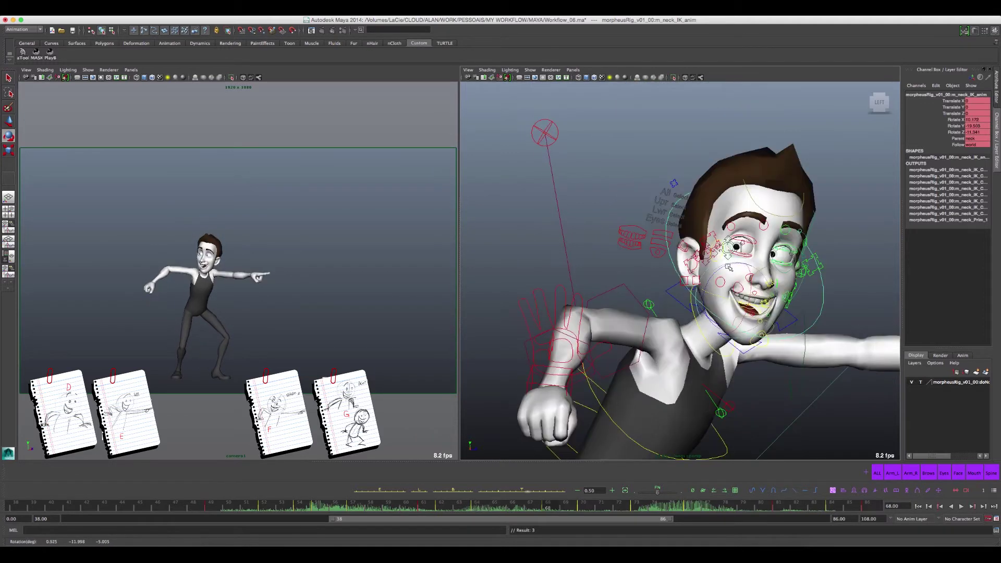
key("period")
key("period")
key("period")
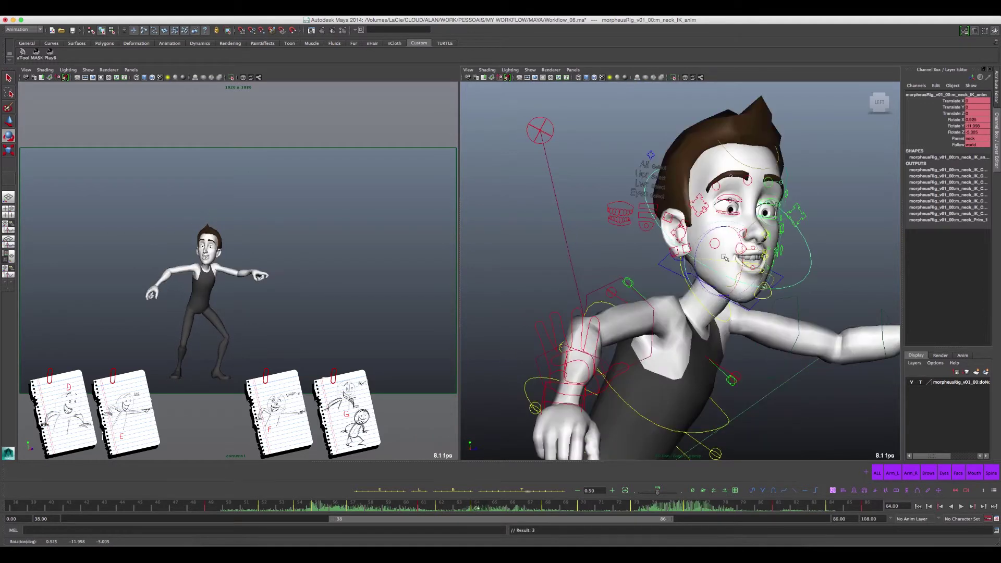
key("comma")
key("comma")
key("period")
key("period")
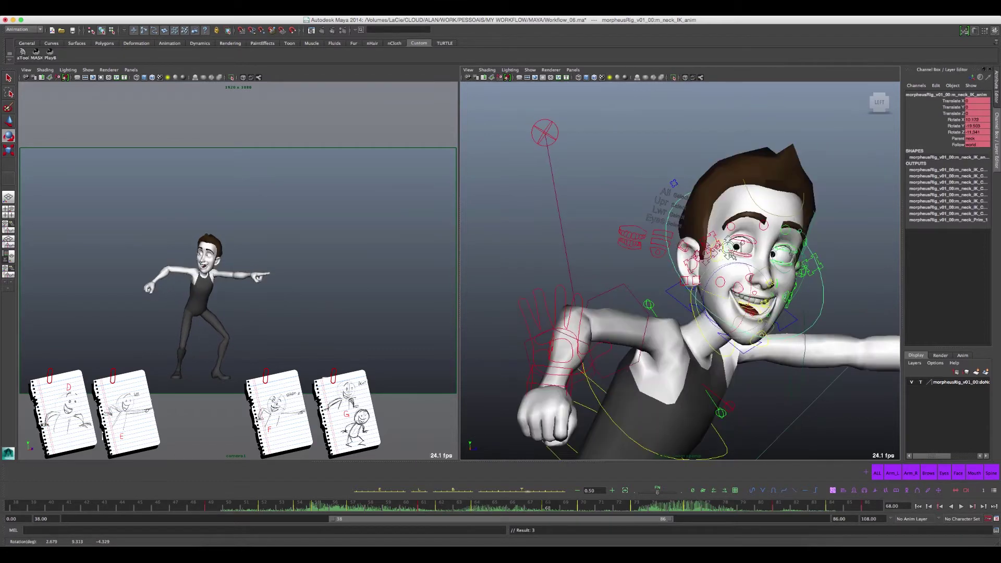
key("comma")
key("comma")
key("comma")
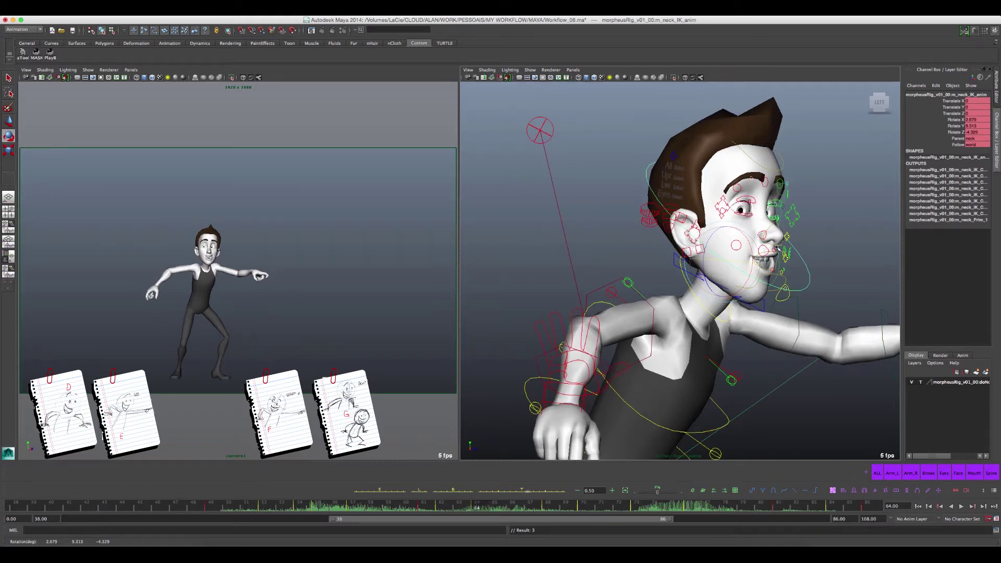
key("period")
key("comma")
- Orbit to the face and lower uprLidAll_right_anim slightly with the Move tool
left_click_drag(784, 232, 735, 203, "alt")
scroll(736, 203, "up", 3)
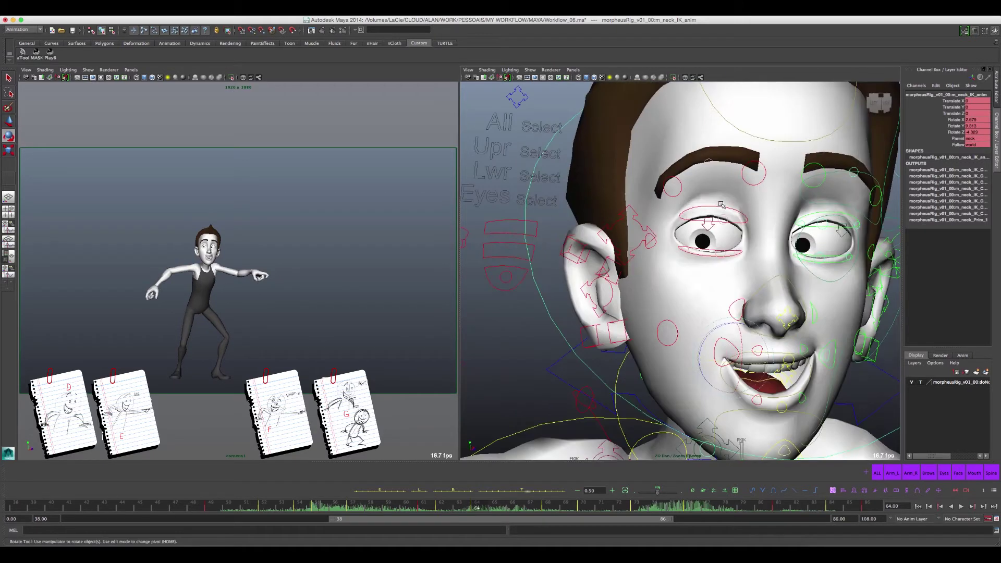
left_click(723, 209)
key("w")
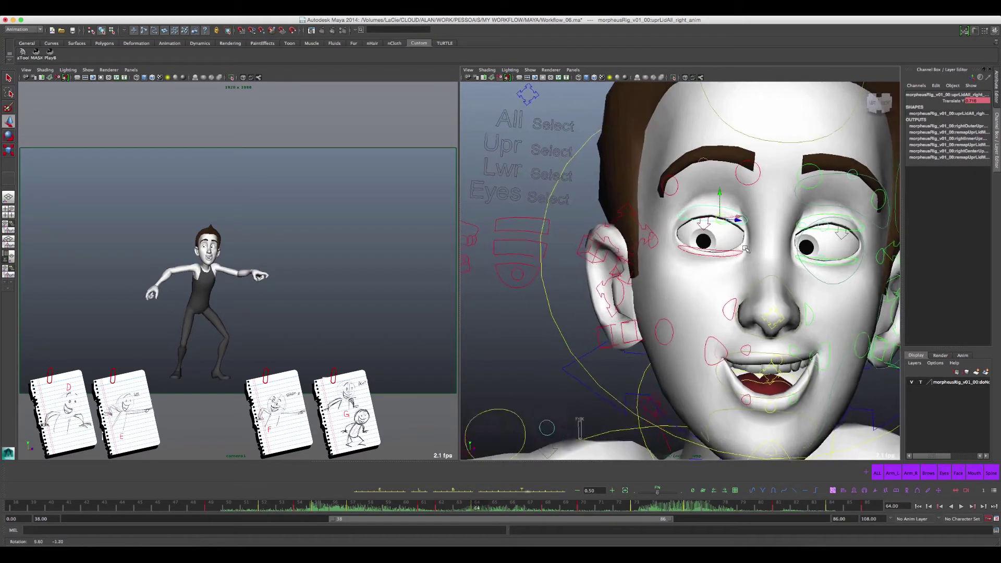
left_click_drag(730, 211, 744, 259, "alt")
left_click_drag(715, 190, 716, 219)
- Raise lwrLidAll_right_anim toward the upper lid and hide the face mesh
left_click(716, 235)
left_click(716, 230)
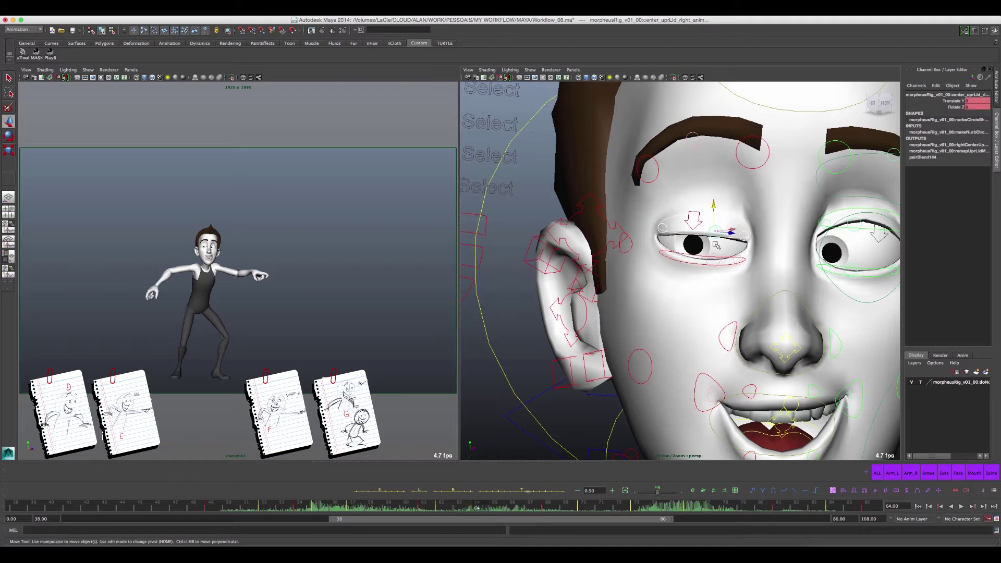
key("ctrl+z")
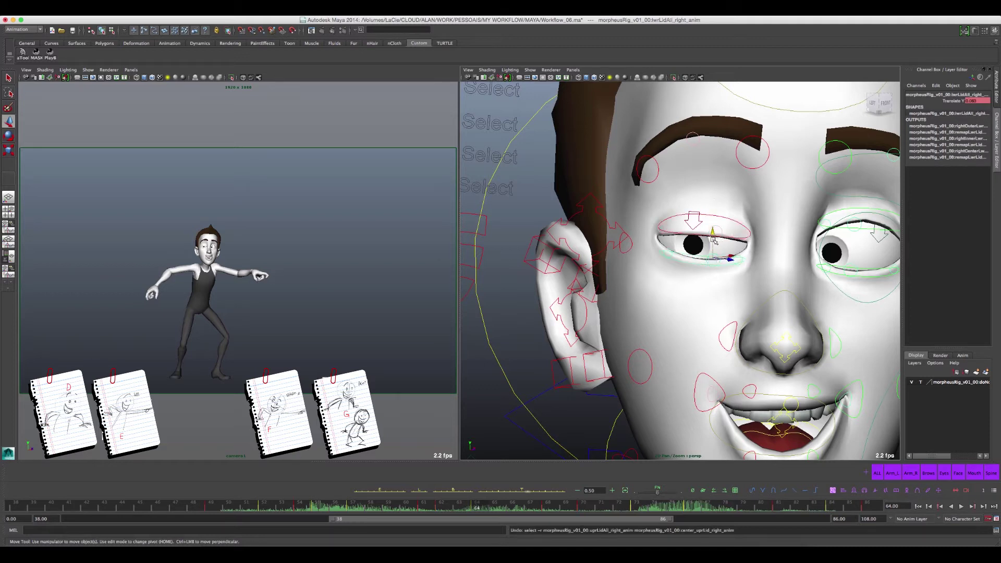
left_click_drag(714, 241, 707, 232)
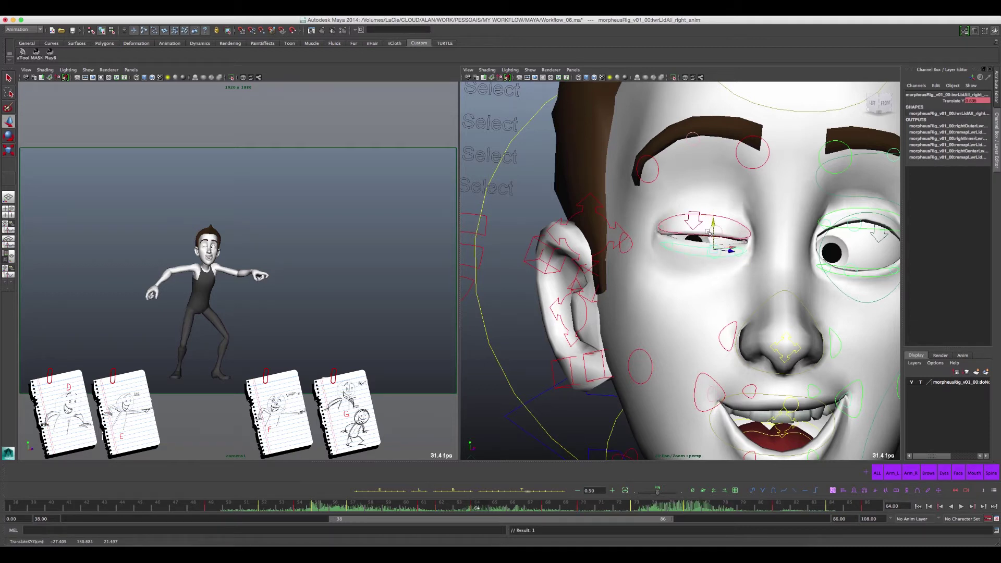
key("ctrl+h")
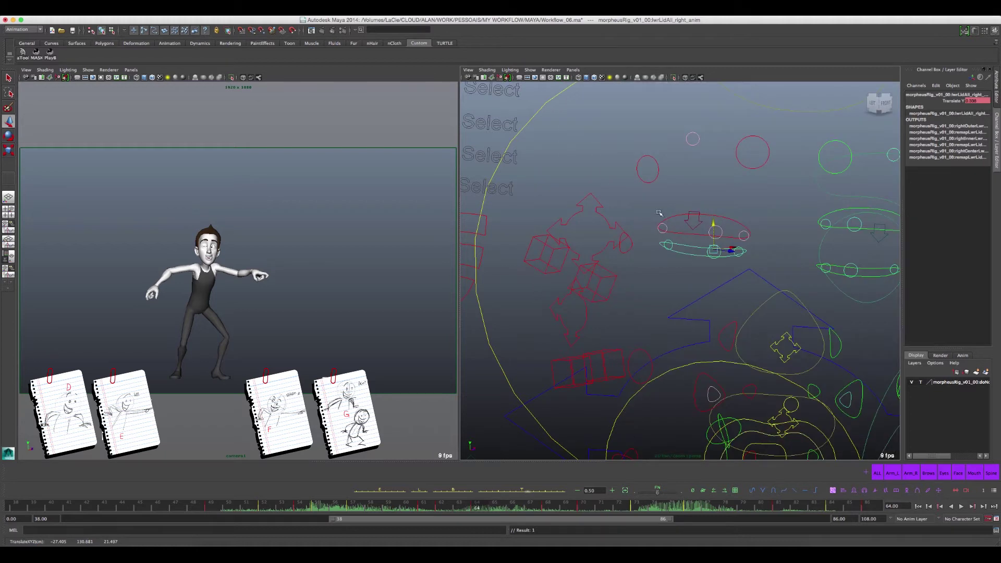
- Pull blink_right_anim down, raise the lower lid and drop the upper lid to shut the right eye
left_click(732, 224)
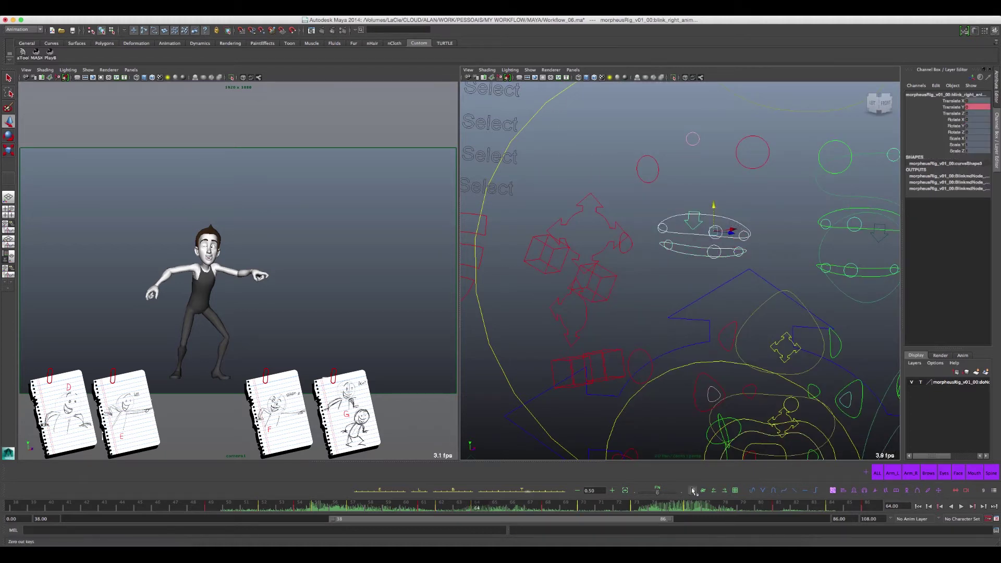
left_click_drag(714, 207, 716, 216)
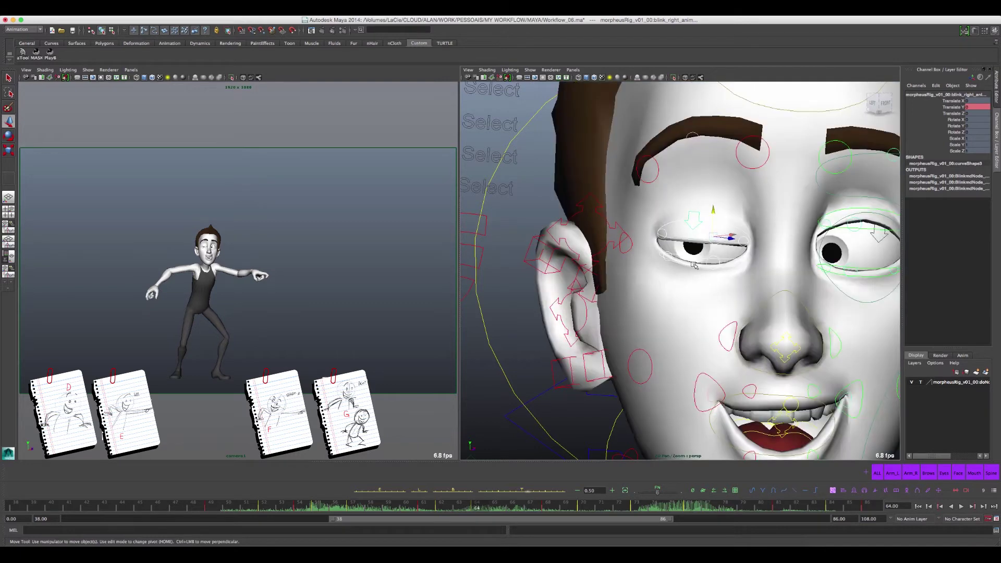
left_click(694, 265)
left_click_drag(712, 245, 711, 221)
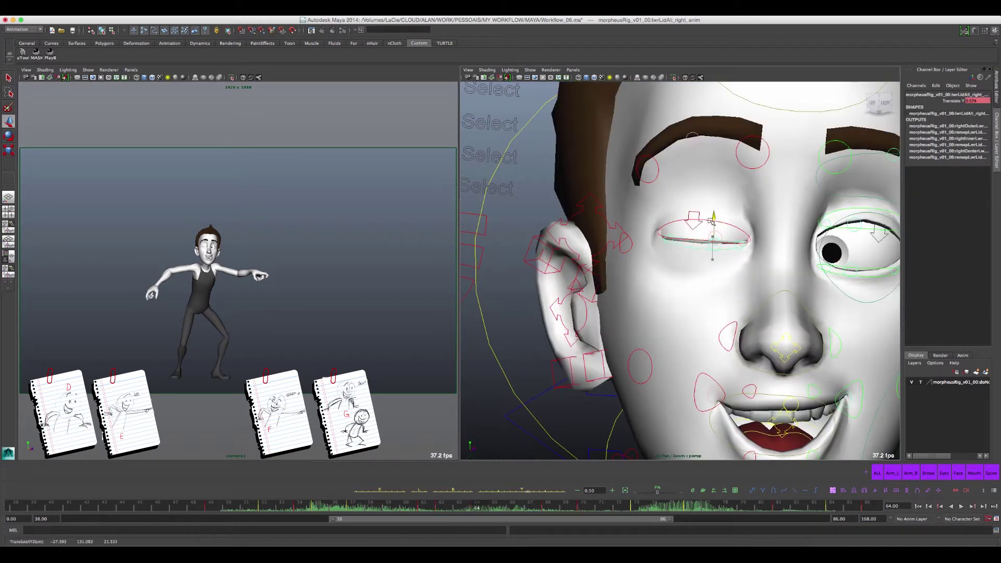
left_click(711, 218)
left_click_drag(714, 212, 708, 233)
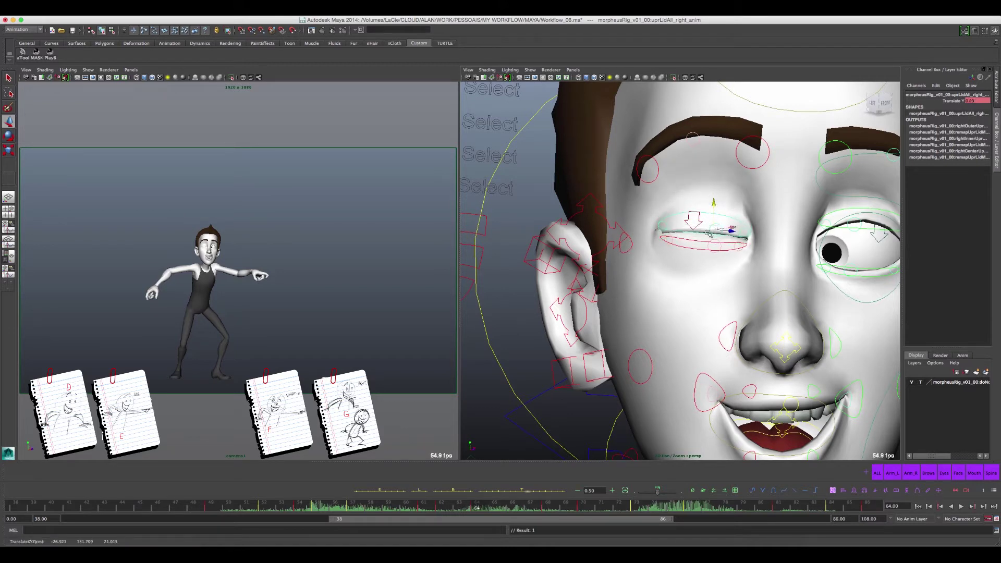
- Fine-tune the right lower lid height and toggle the face mesh visibility
left_click(712, 219)
left_click_drag(712, 219, 714, 217)
left_click(693, 214)
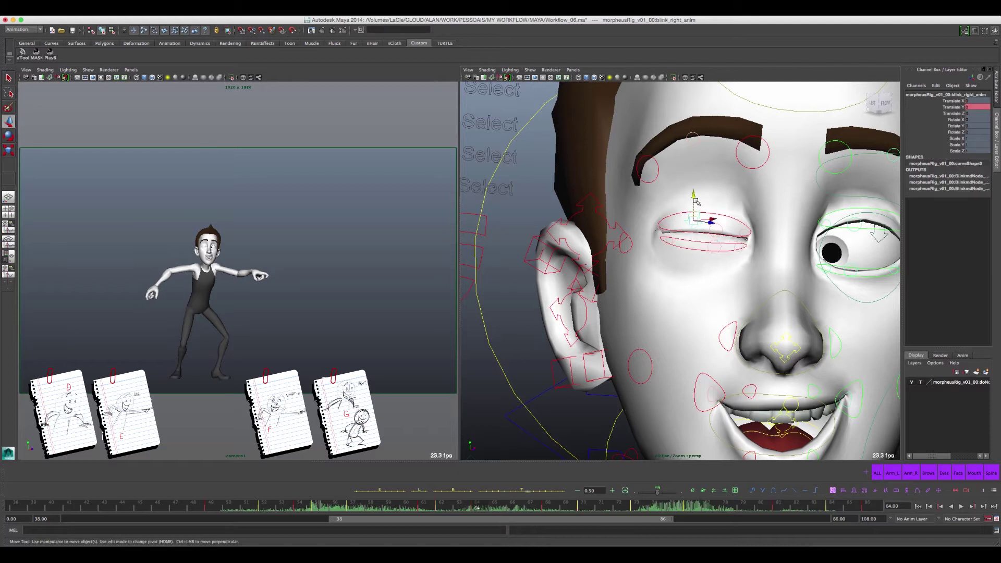
middle_click_drag(809, 225, 728, 238, "alt")
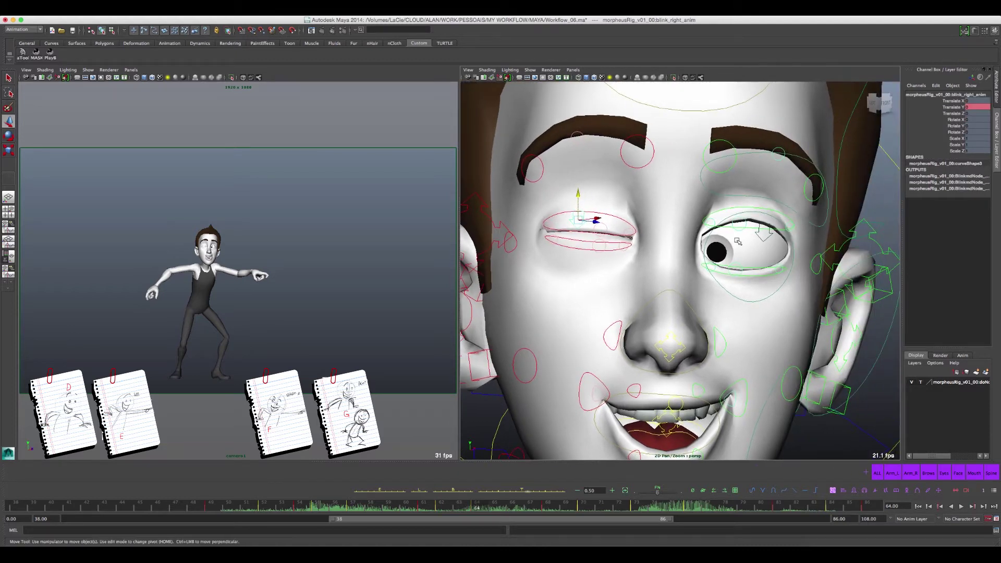
key("ctrl+h")
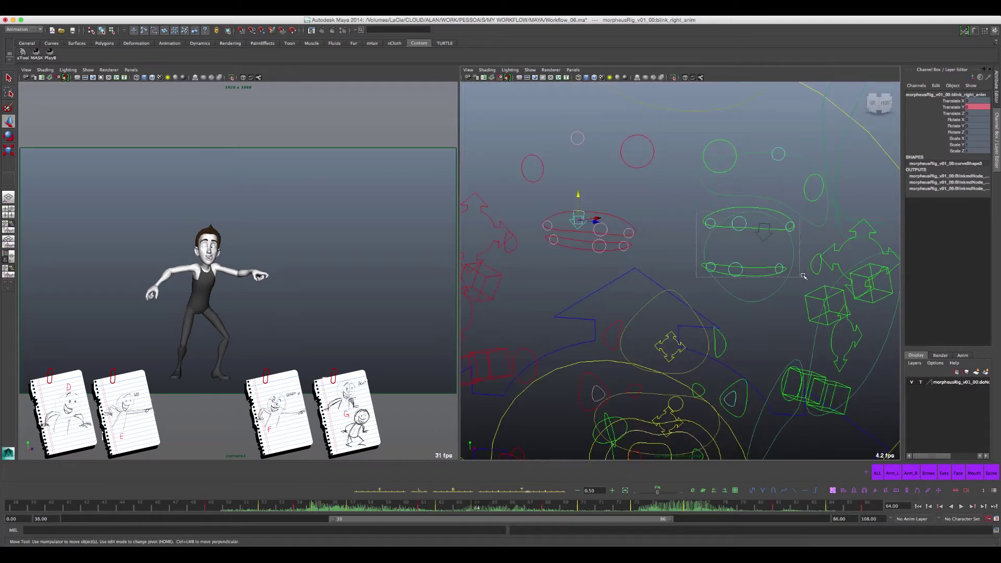
left_click_drag(792, 278, 794, 287)
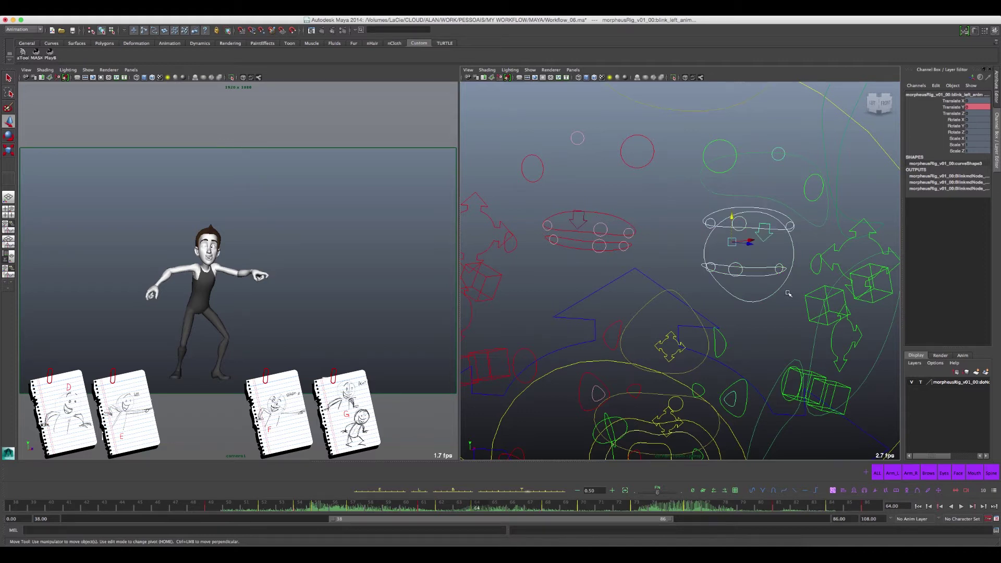
key("ctrl+shift+h")
left_click_drag(732, 229, 730, 249)
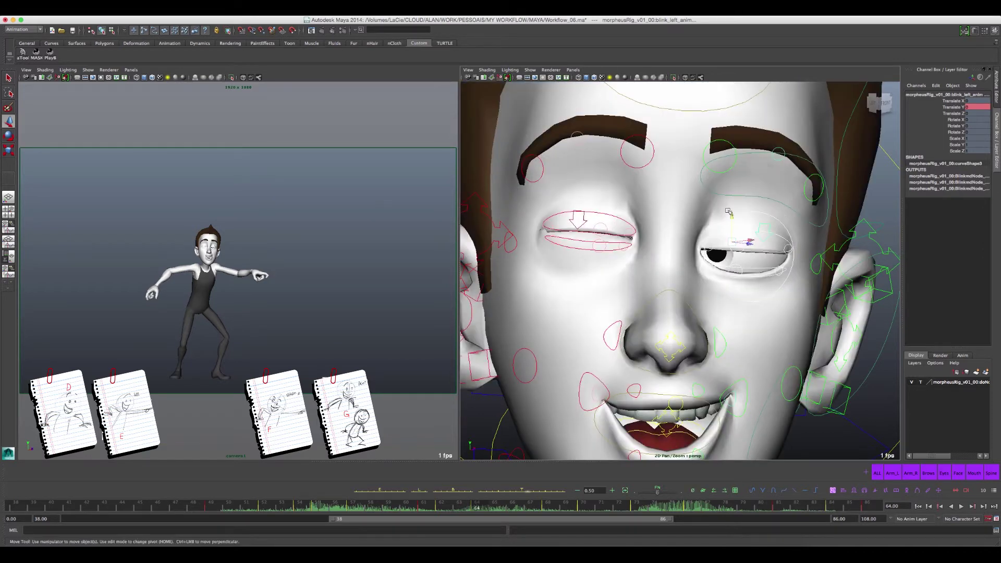
left_click(772, 249)
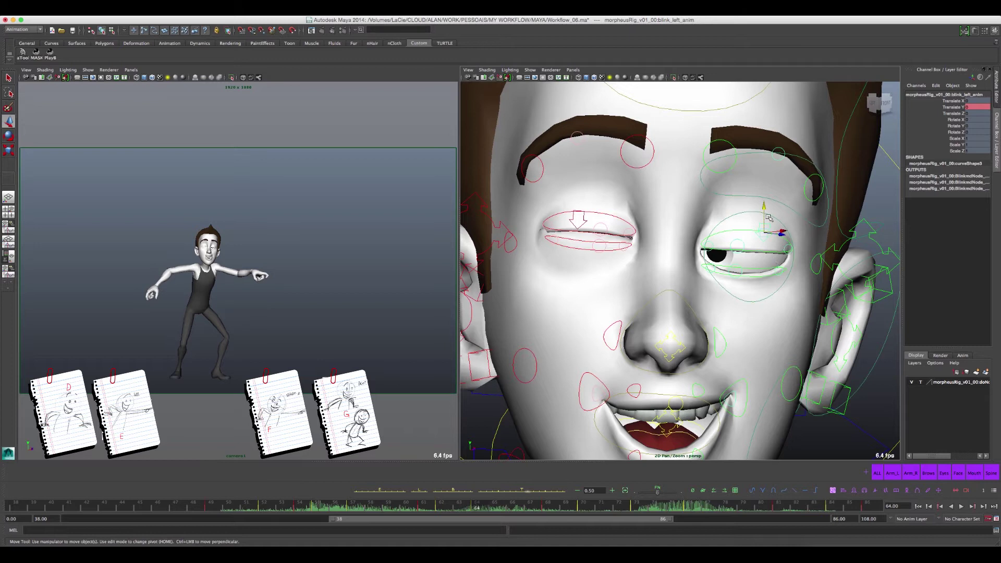
mouse_move(772, 234)
left_mouse_down()
mouse_move(764, 226)
mouse_move(766, 263)
left_mouse_up()
key("s")
left_click(757, 269)
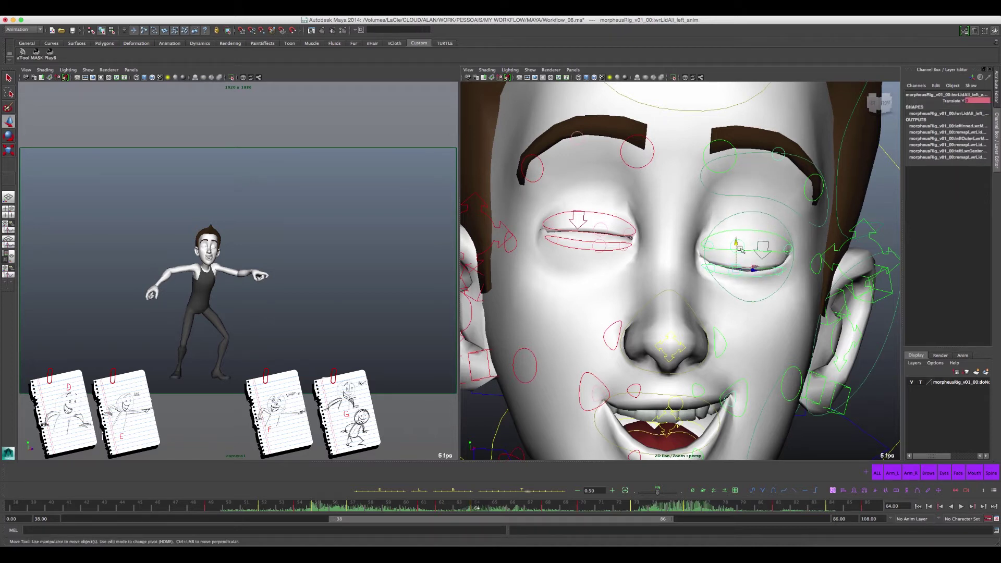
mouse_move(736, 249)
left_mouse_down()
mouse_move(733, 221)
mouse_move(728, 265)
left_mouse_up()
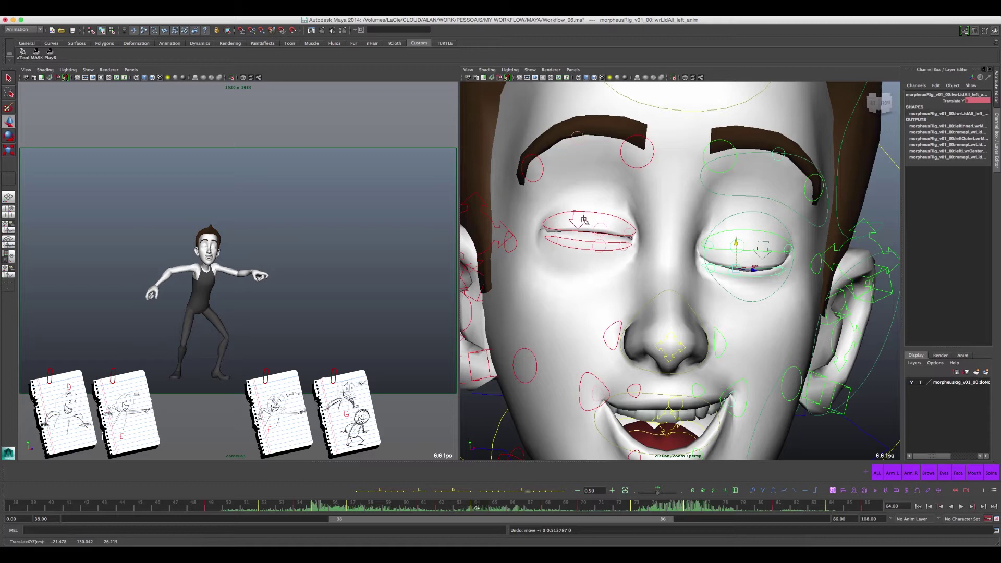
- Adjust uprLidAll_right and blink_right in Y, undoing the stray upper-lid move
left_click(585, 243)
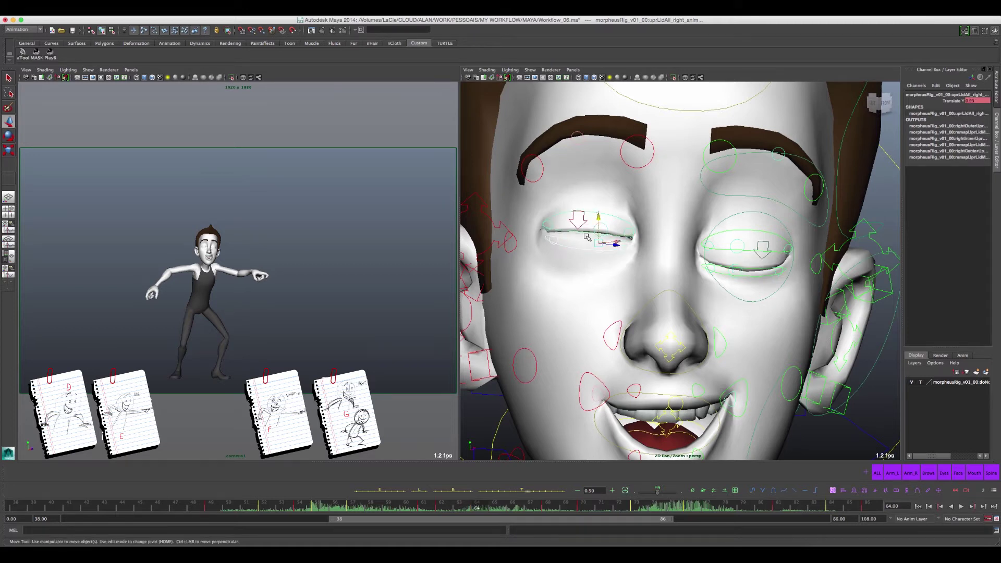
left_click_drag(588, 237, 607, 265)
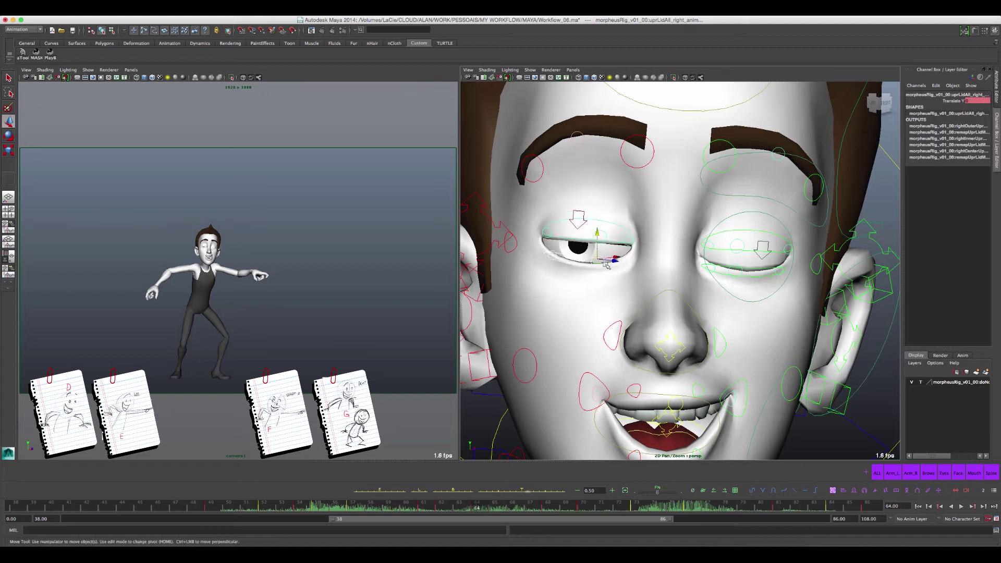
left_click(580, 217)
left_click_drag(579, 198, 586, 213)
left_click(578, 222)
key("z")
- Raise lwrLidAll_right high and reshape center_lwrLid_right to form the squint
left_click(583, 254)
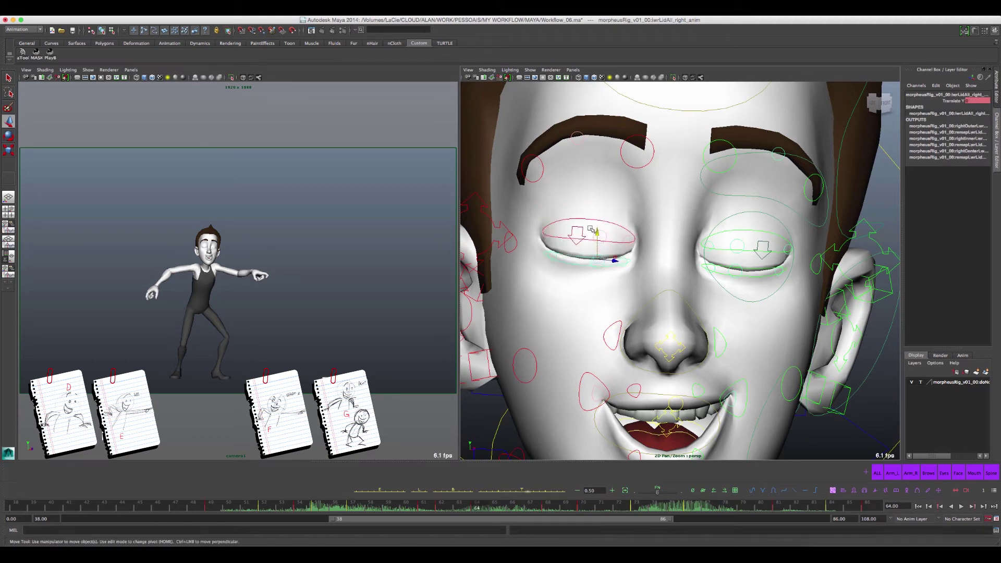
left_click_drag(597, 237, 596, 221)
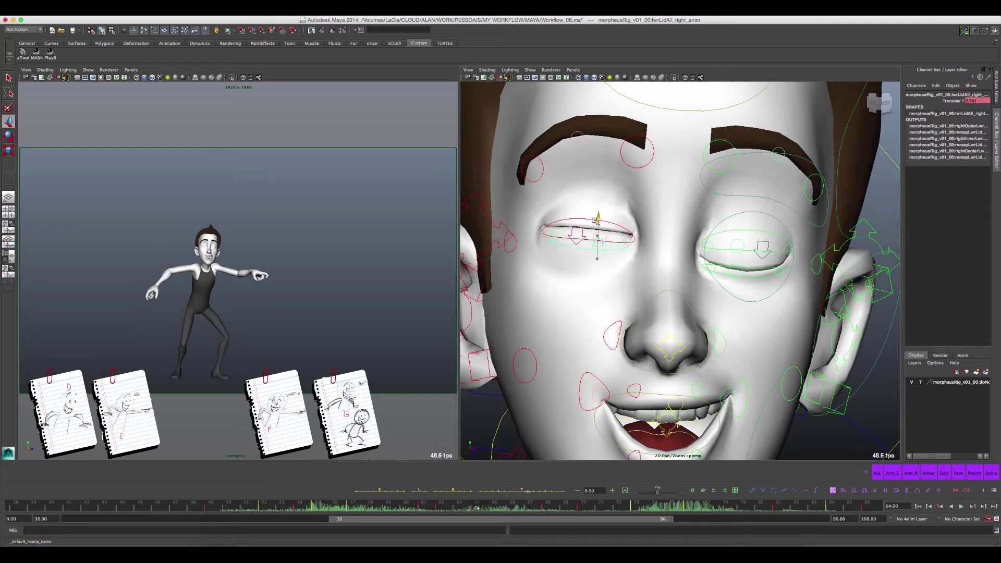
left_click(598, 246)
left_click(593, 246)
left_click_drag(598, 205, 597, 210)
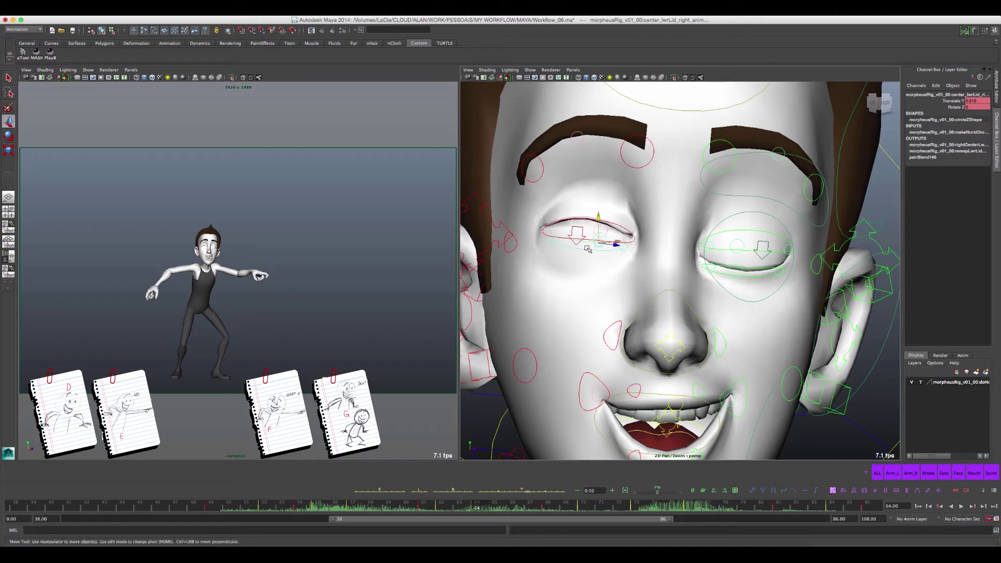
left_click(598, 224)
left_click_drag(598, 224, 598, 226)
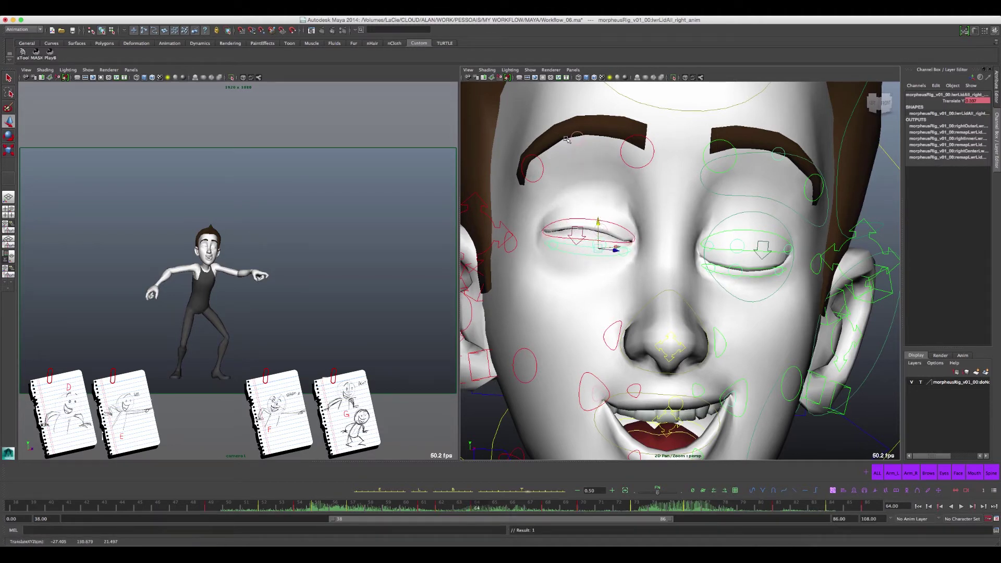
mouse_move(578, 145)
left_mouse_down()
mouse_move(590, 120)
mouse_move(544, 149)
left_mouse_up()
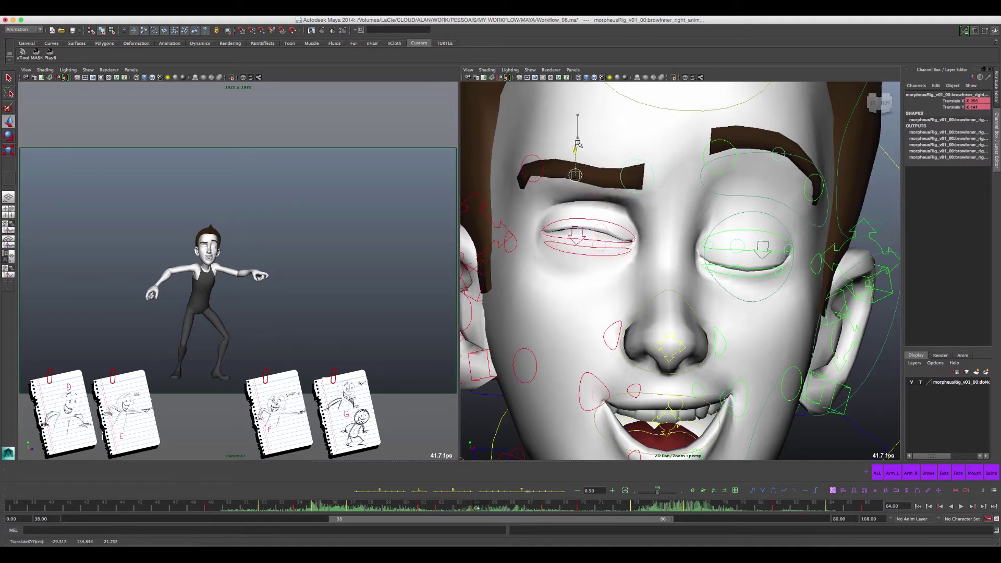
- Lower browOuter_right, shift browInner_right and drag browMidTweak_right down into a frowning curve
left_click(532, 147)
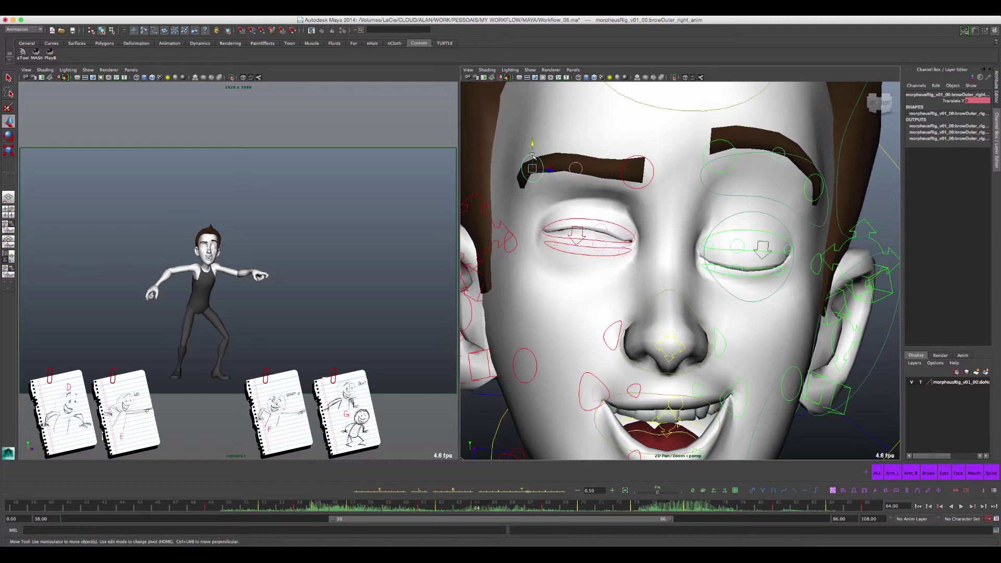
left_click_drag(534, 149, 613, 155)
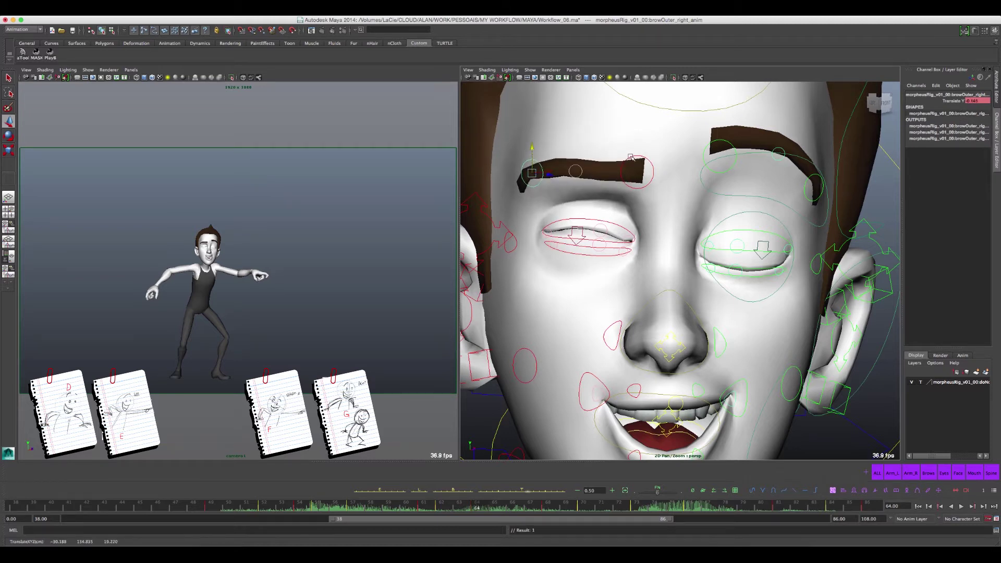
left_click(636, 168)
left_click_drag(647, 171, 658, 174)
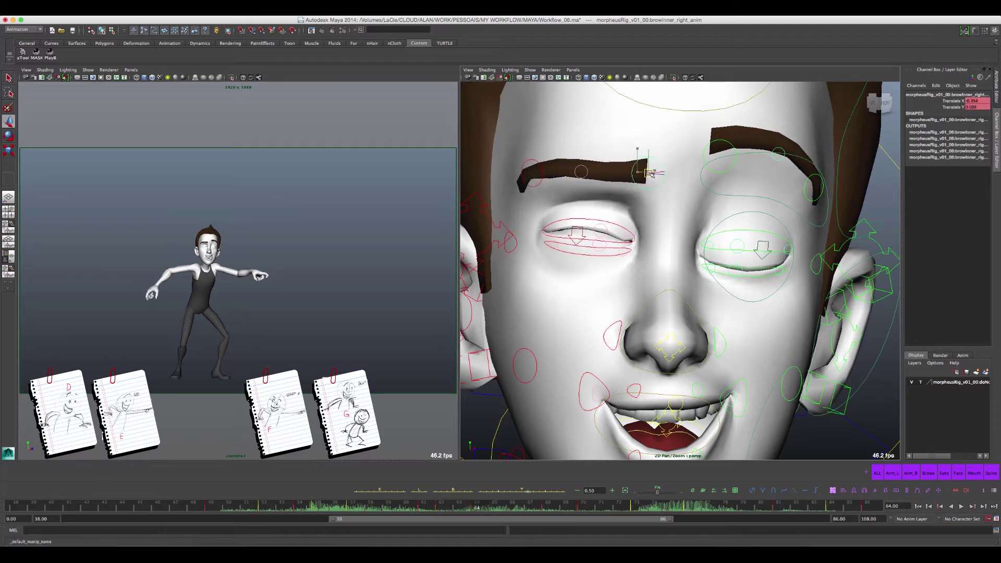
left_click(584, 171)
mouse_move(595, 172)
left_mouse_down()
mouse_move(594, 185)
mouse_move(596, 173)
left_mouse_up()
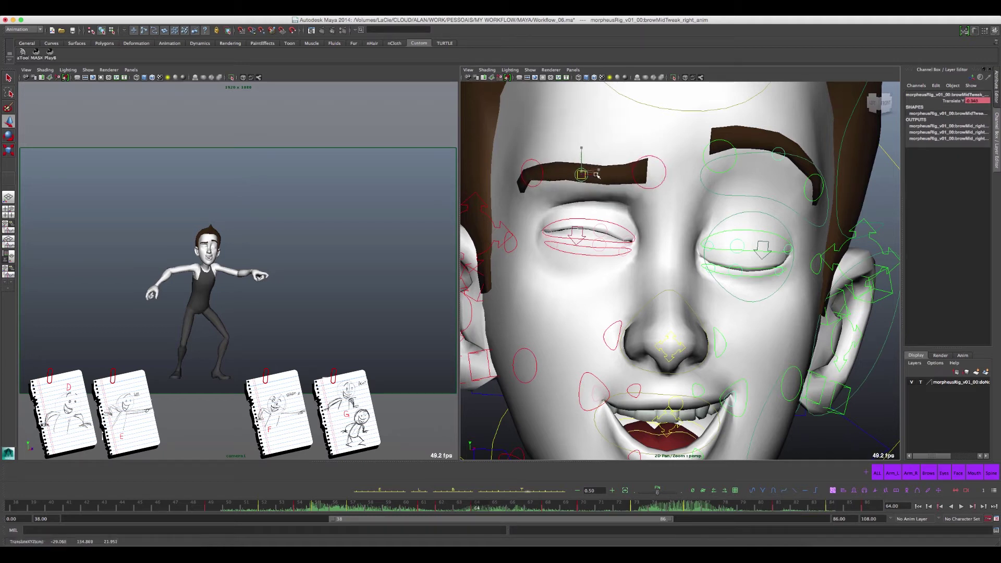
left_click(640, 163)
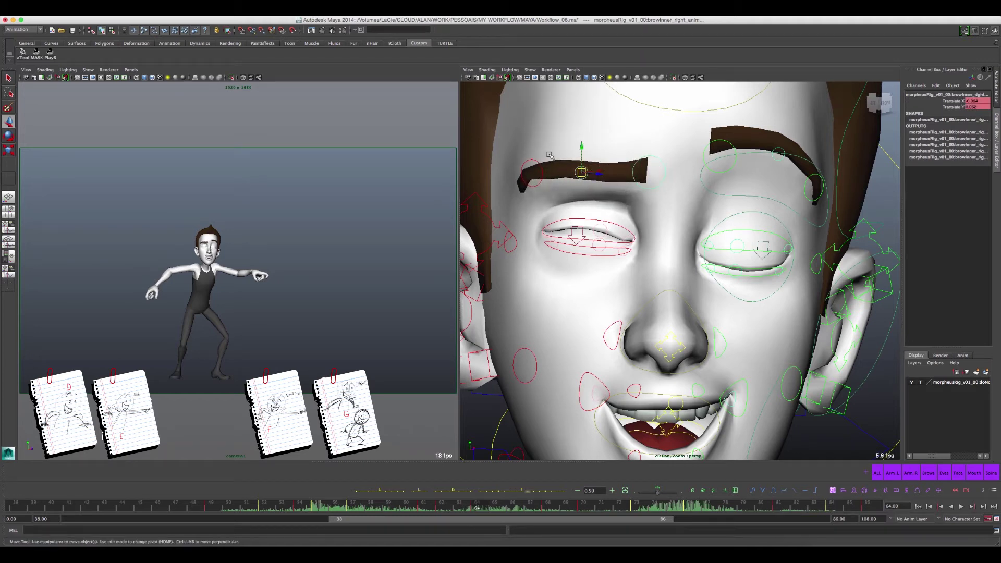
left_click(534, 162)
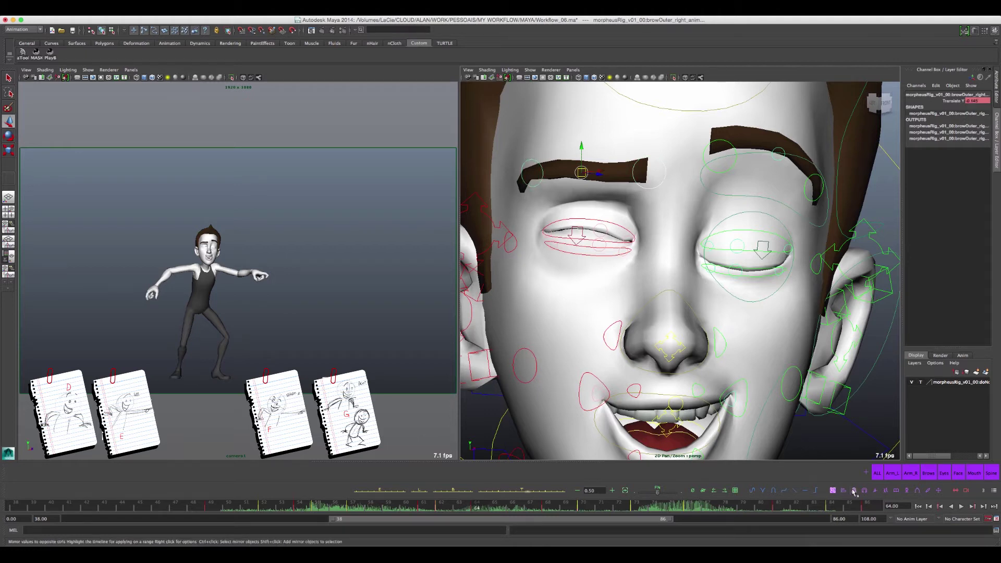
left_click(719, 176)
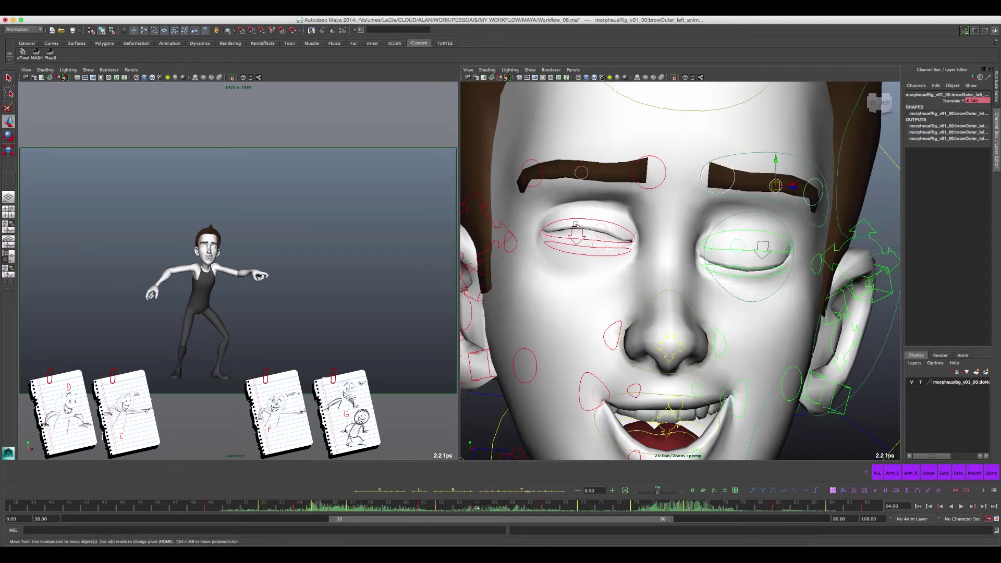
- Move blink_left_anim to Translate Y -0.874 and dolly out to the upper body
key("ctrl+h")
left_click_drag(646, 258, 646, 258)
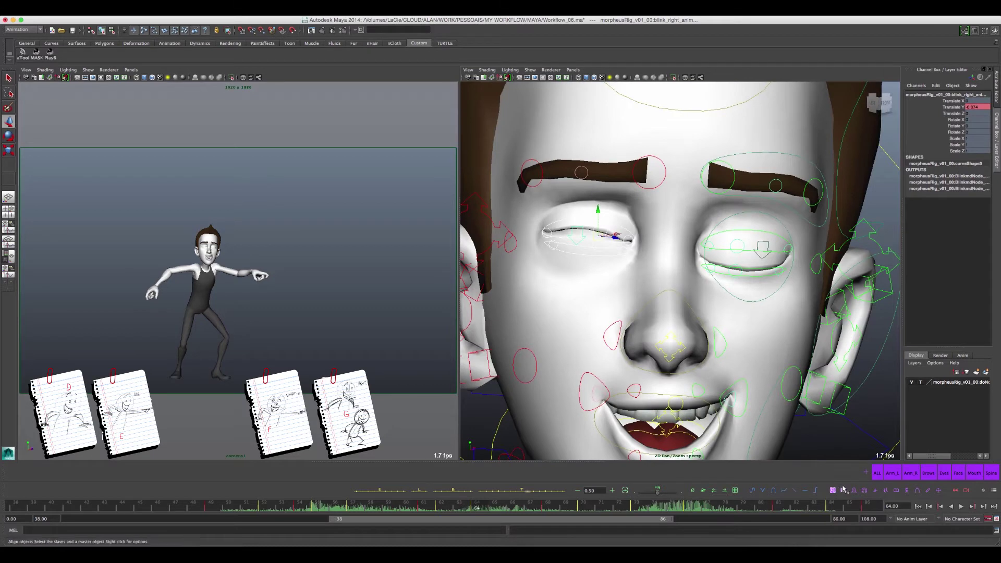
left_click_drag(754, 245, 732, 278)
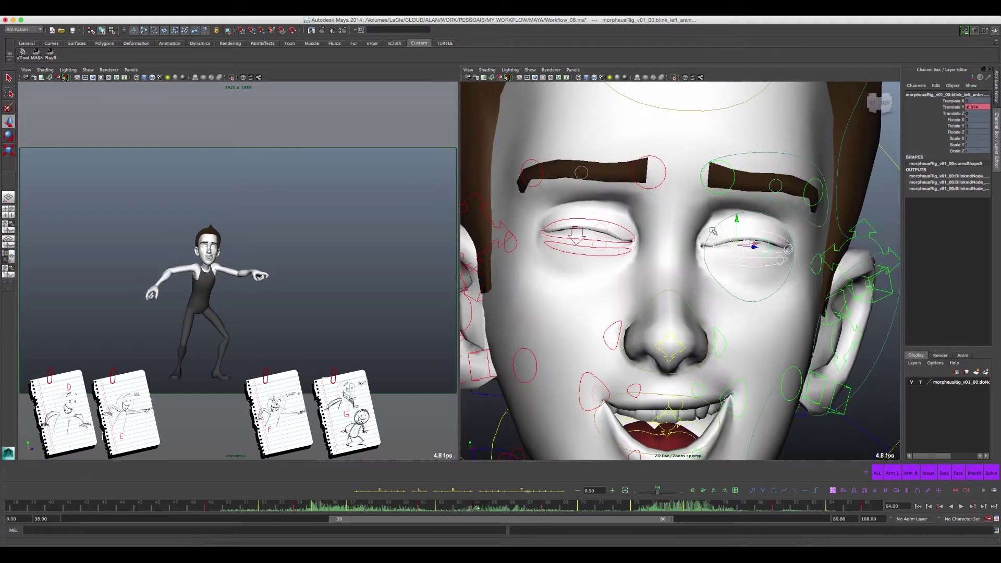
scroll(693, 219, "down", 2)
scroll(672, 221, "down", 4)
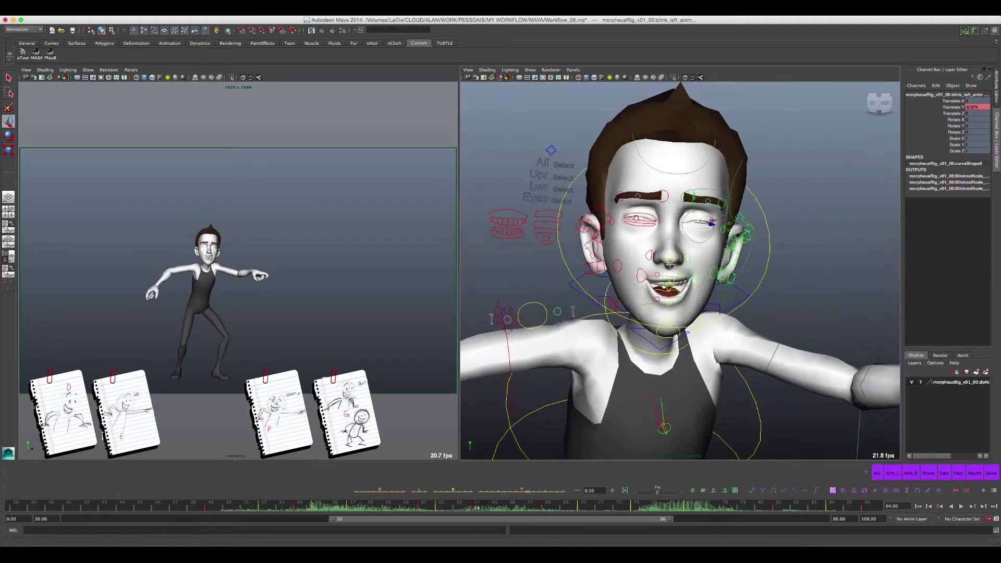
- Rotate m_neck_IK_anim in Y and Z to turn and tilt the head
scroll(649, 223, "down", 2)
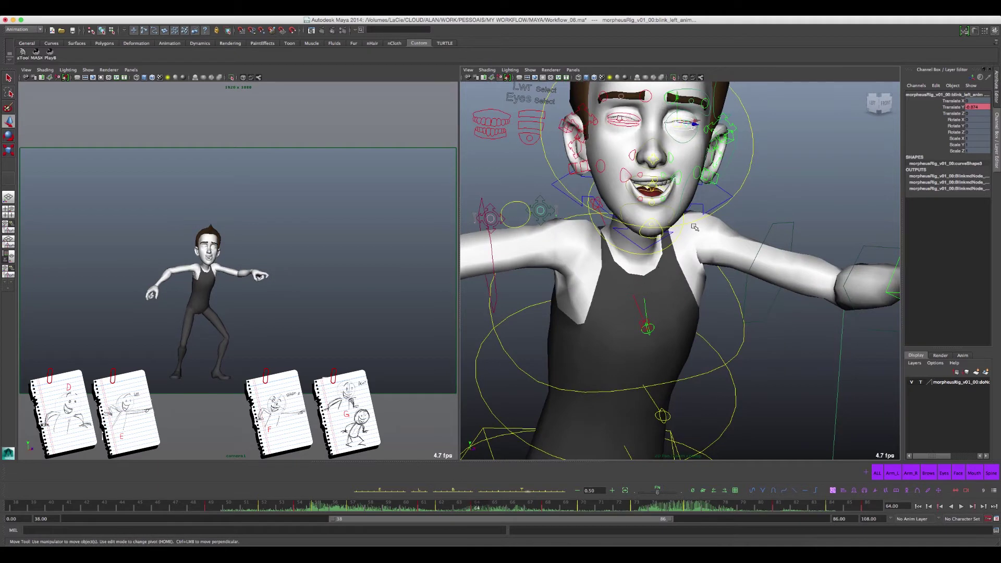
left_click(737, 199)
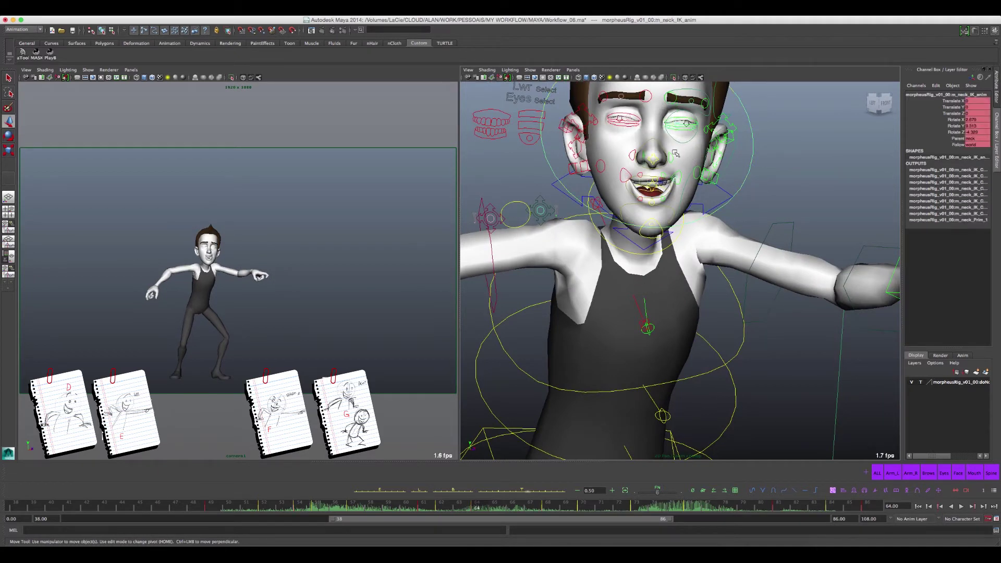
key("e")
left_click_drag(653, 183, 674, 181)
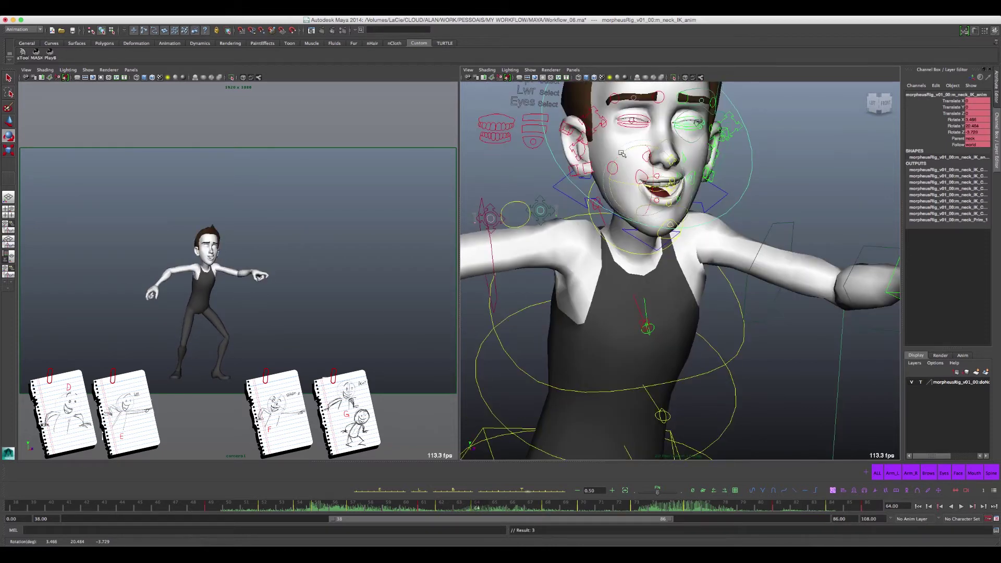
middle_click_drag(622, 153, 626, 170)
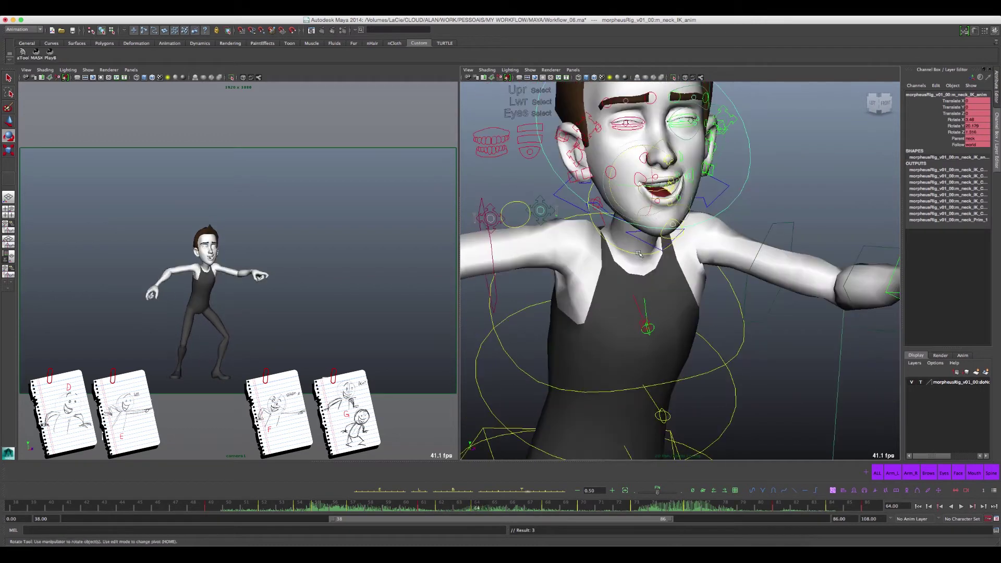
- Rotate m_neck_FK_anim in X, then play back and dolly out to review
left_click(639, 252)
mouse_move(639, 248)
left_mouse_down()
mouse_move(641, 232)
mouse_move(649, 238)
left_mouse_up()
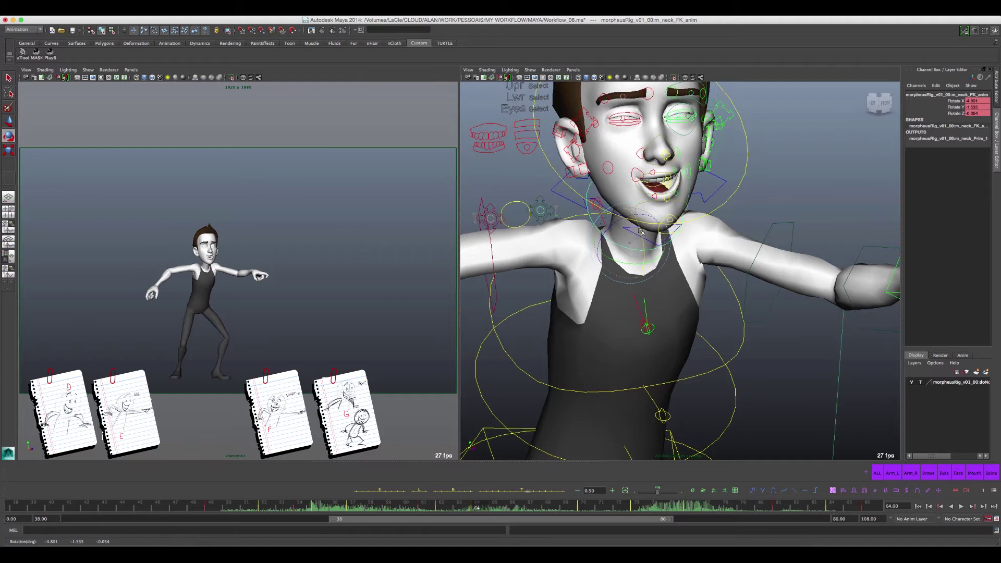
key("alt+v")
right_click_drag(701, 312, 682, 287, "alt")
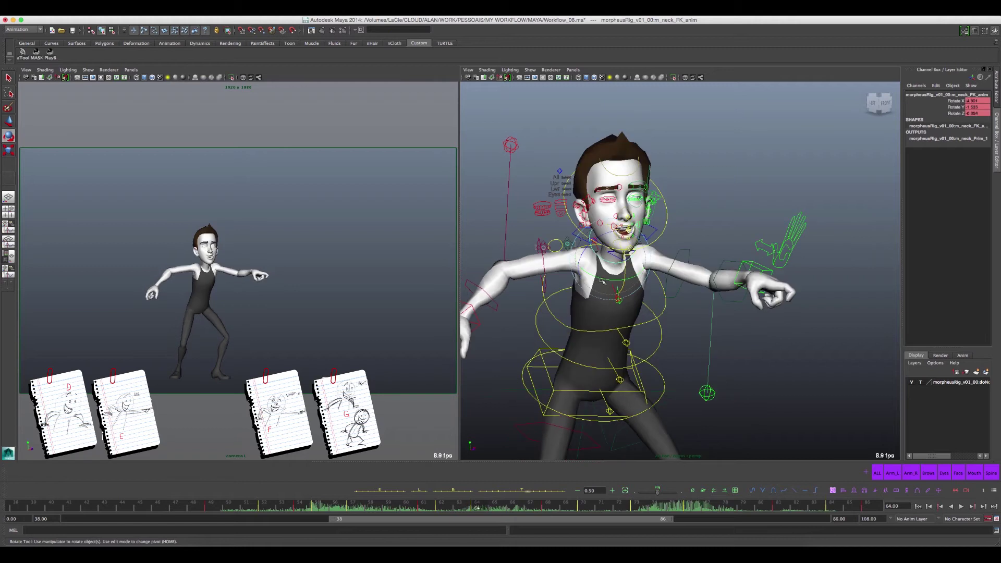
- Move the Shoulders control up in Y from 0.63 to 3.52 and play back the pose
left_click(650, 314)
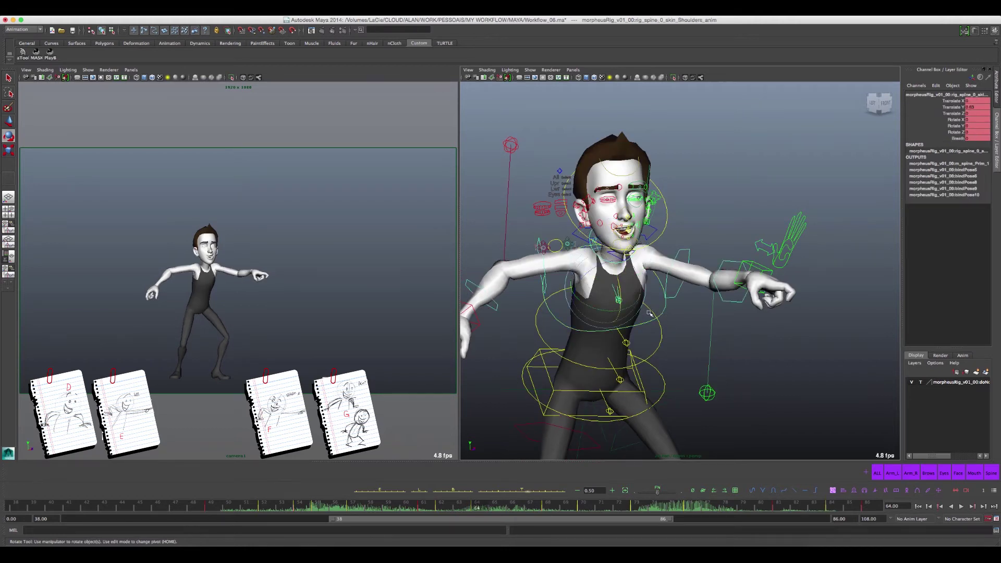
key("w")
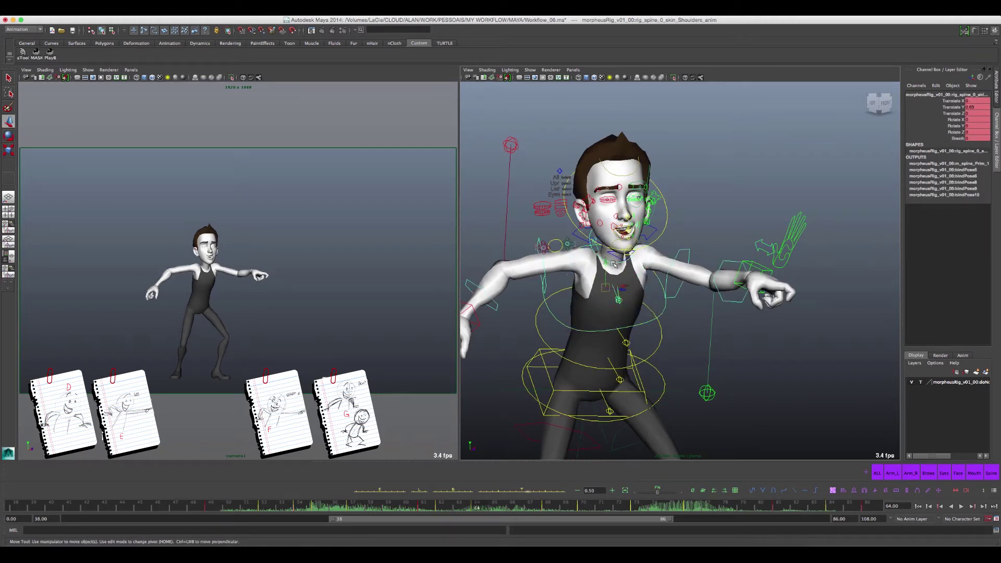
left_click_drag(610, 271, 618, 267)
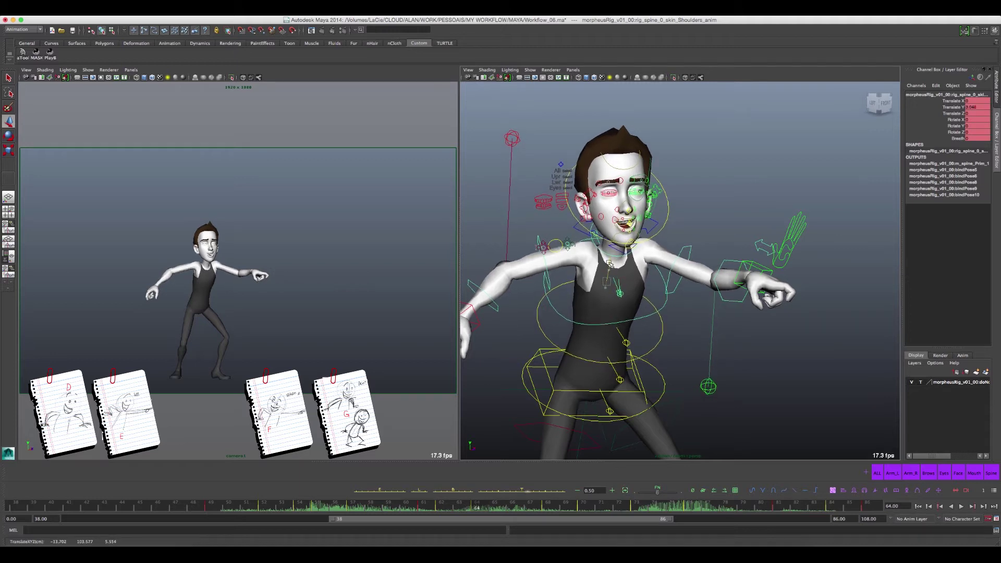
key("alt+v")
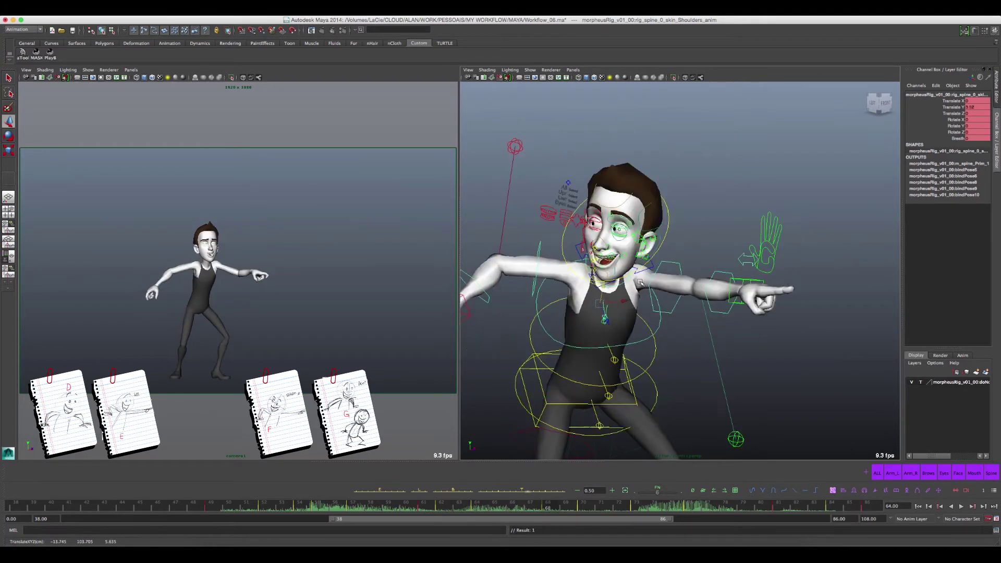
left_click(752, 281)
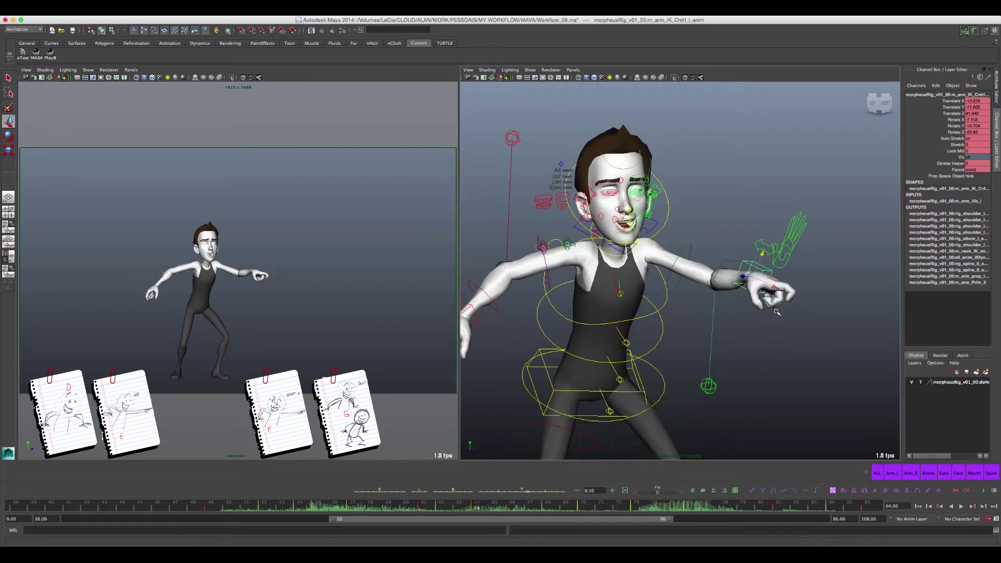
- From the front view, move the left arm IK hand further out at frame 62
left_click(885, 103)
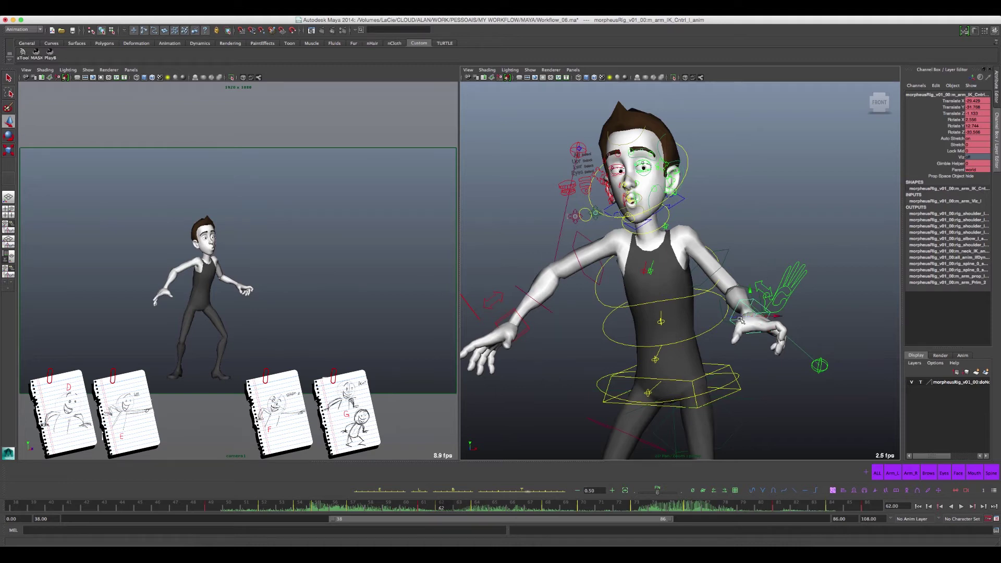
left_click_drag(775, 316, 817, 314)
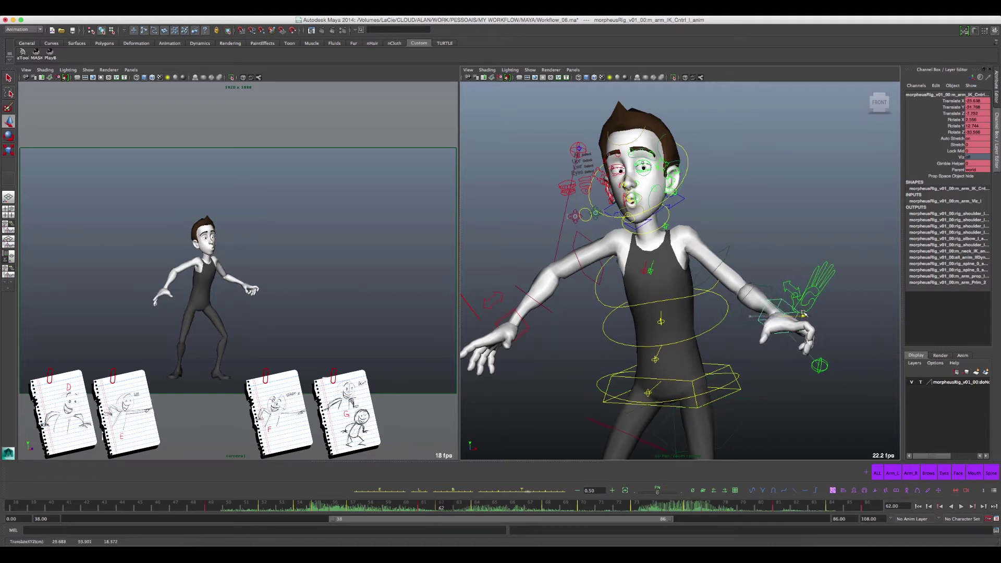
key("s")
key("alt+comma")
key("alt+period")
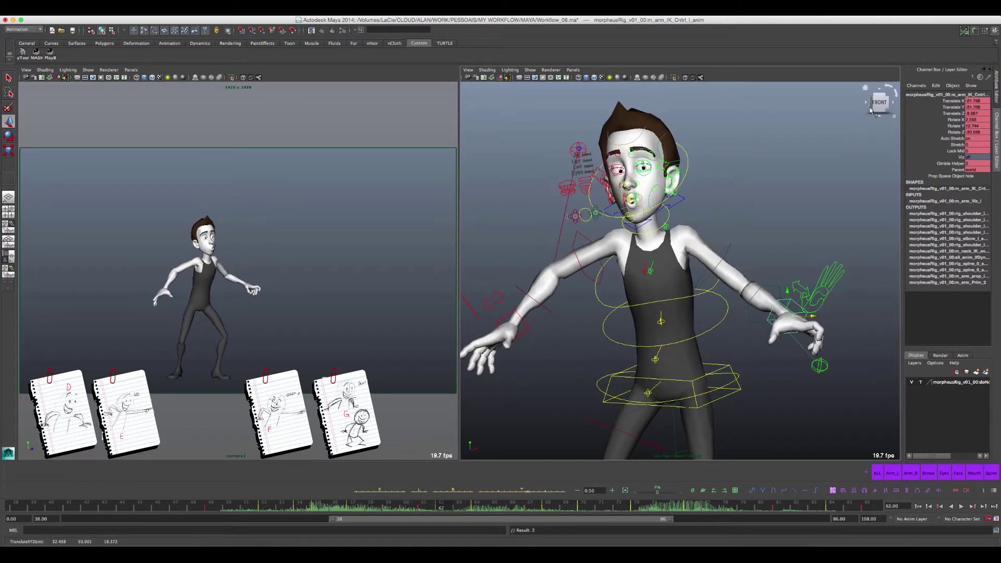
left_click_drag(813, 317, 822, 290)
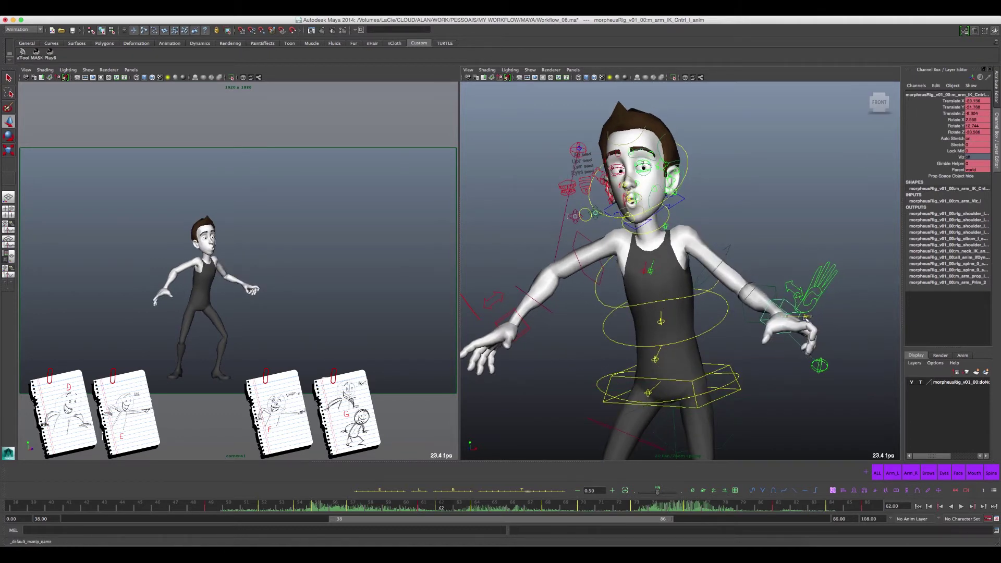
- Compare frames 61 and 62, then lower the hand slightly at frame 62
key("alt+comma")
key("alt+period")
key("alt+comma")
key("alt+period")
key("alt+period")
key("alt+period")
key("alt+comma")
key("alt+comma")
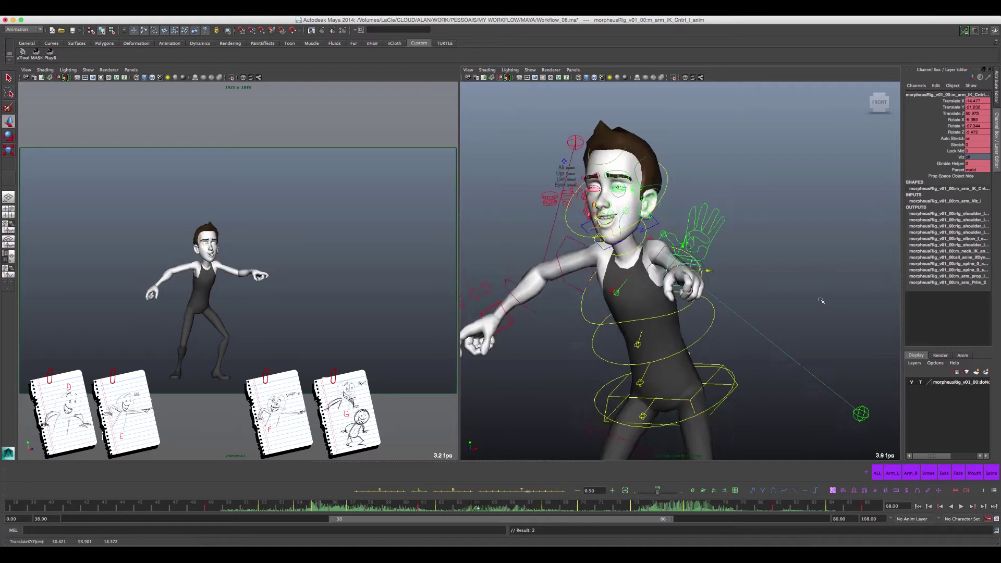
key("alt+comma")
key("alt+period")
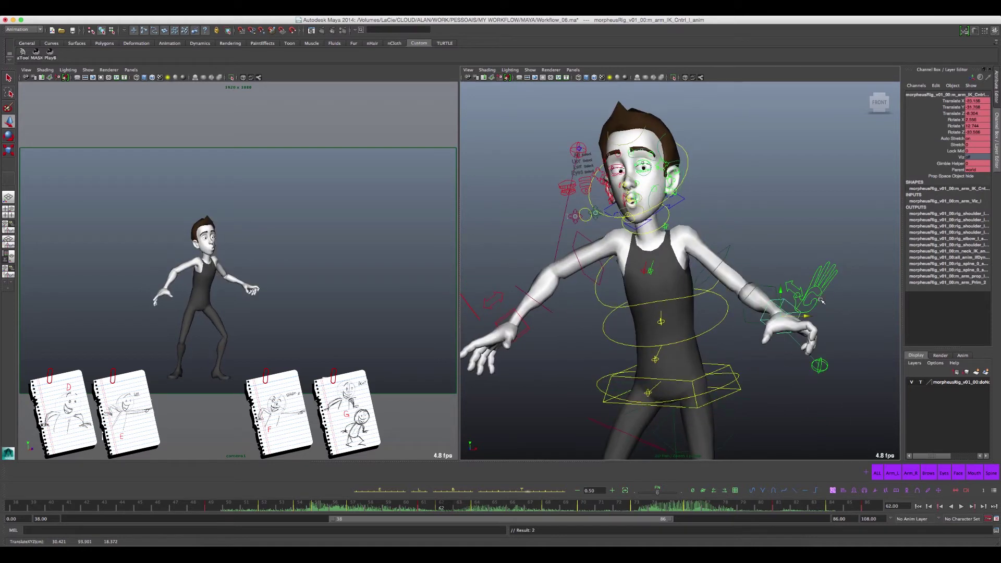
left_click_drag(782, 295, 782, 303)
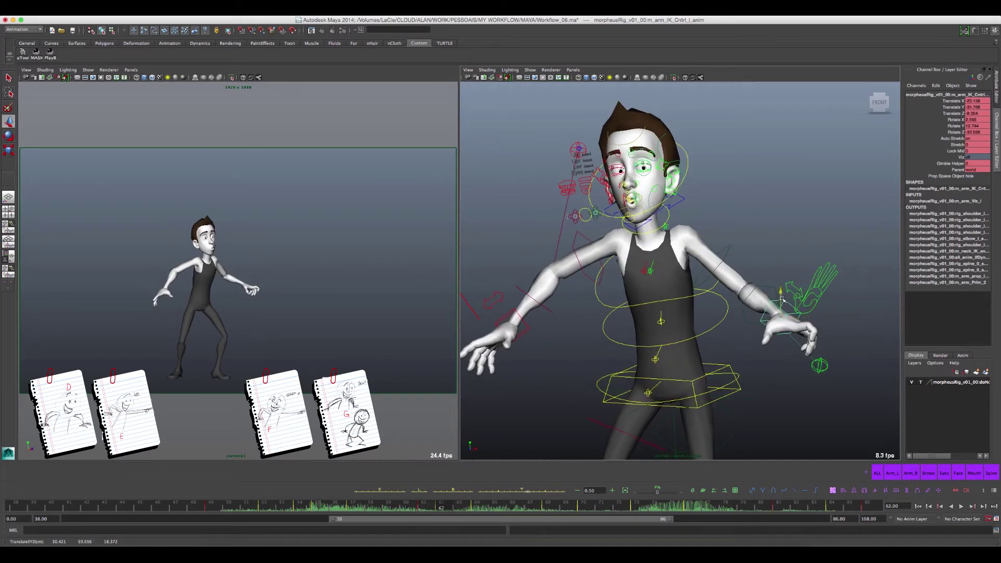
left_click(893, 102)
- In side view, push the arm IK hand forward at frame 62, flipping against frame 61
key("period")
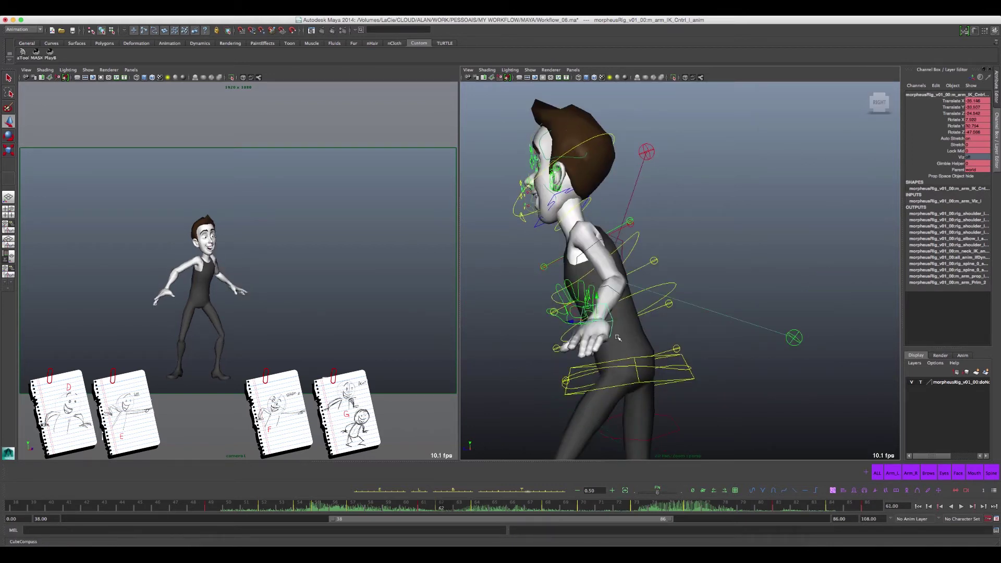
left_click_drag(512, 324, 548, 349)
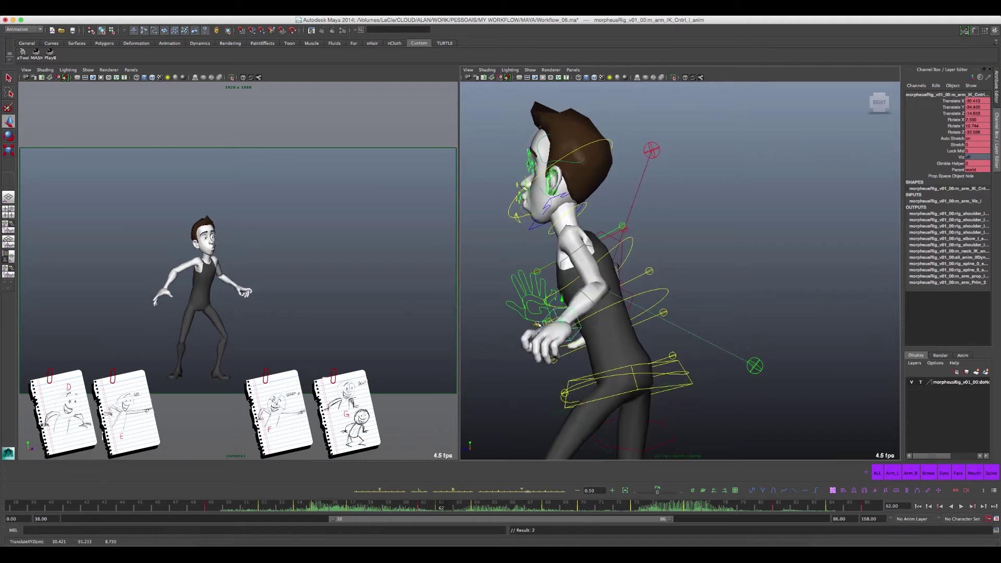
key("comma")
key("period")
key("comma")
key("period")
key("comma")
key("period")
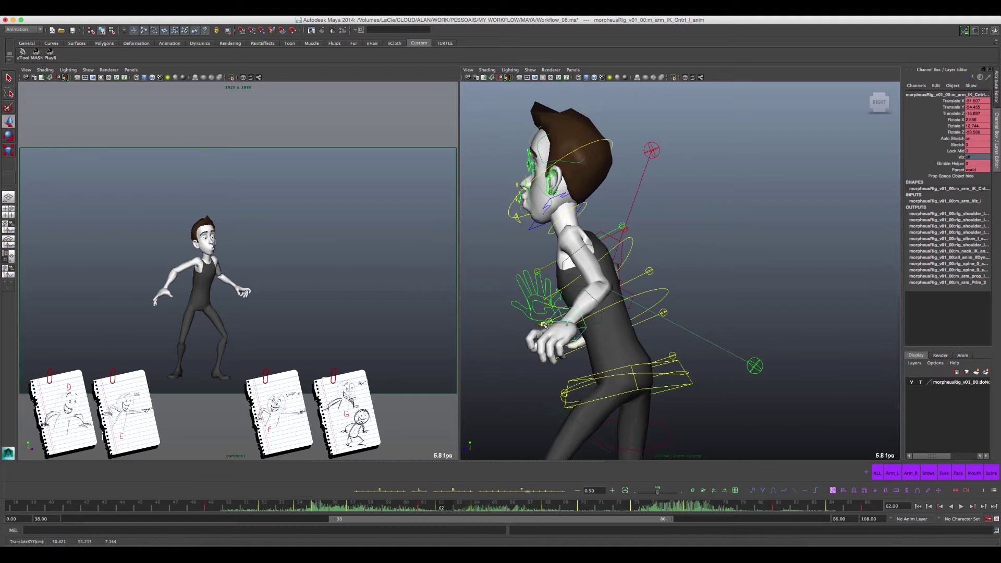
key("comma")
key("period")
key("comma")
key("period")
- Pull the hand back slightly at frame 62 after comparing with frames 61 and 64
key("comma")
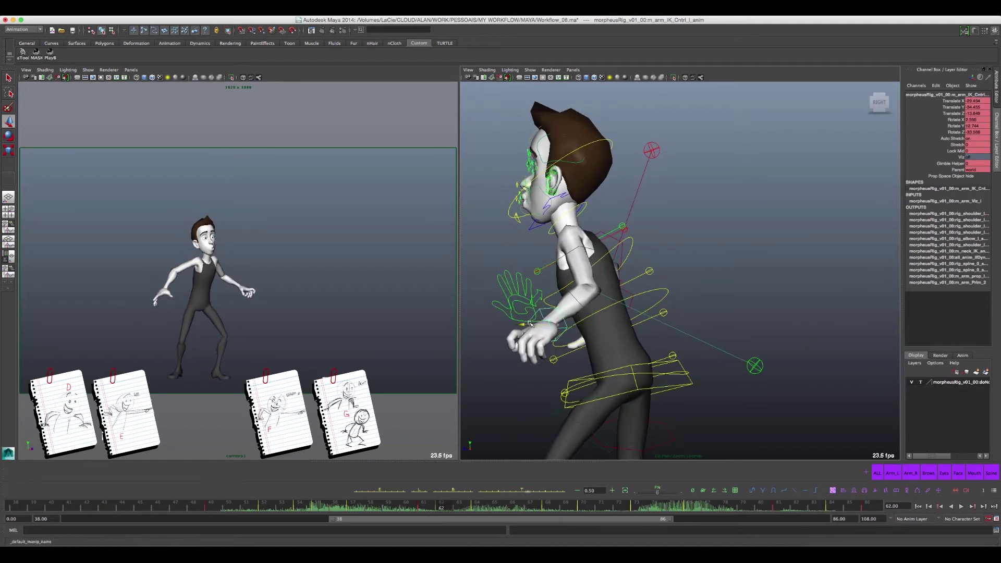
key("period")
key("comma")
key("period")
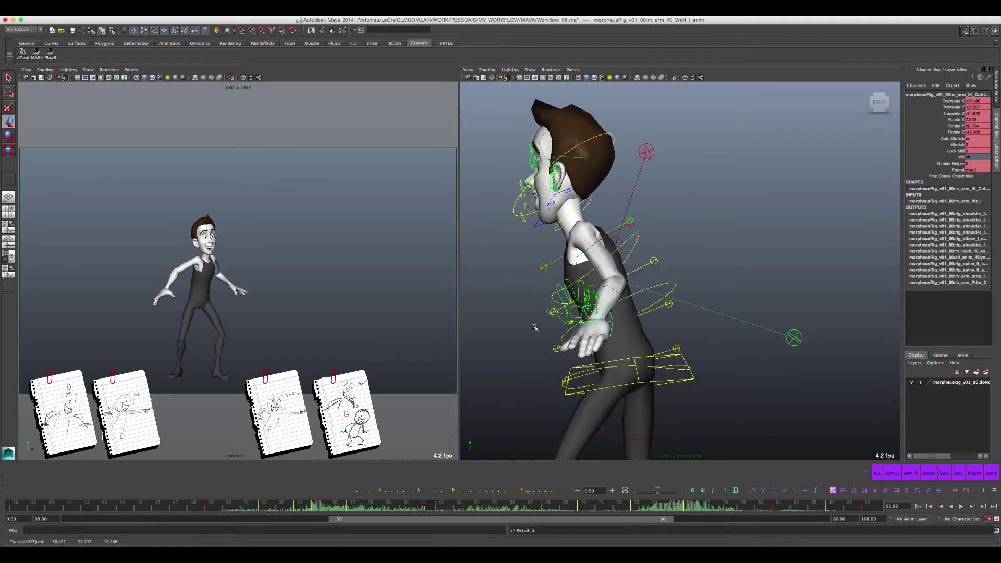
key("period")
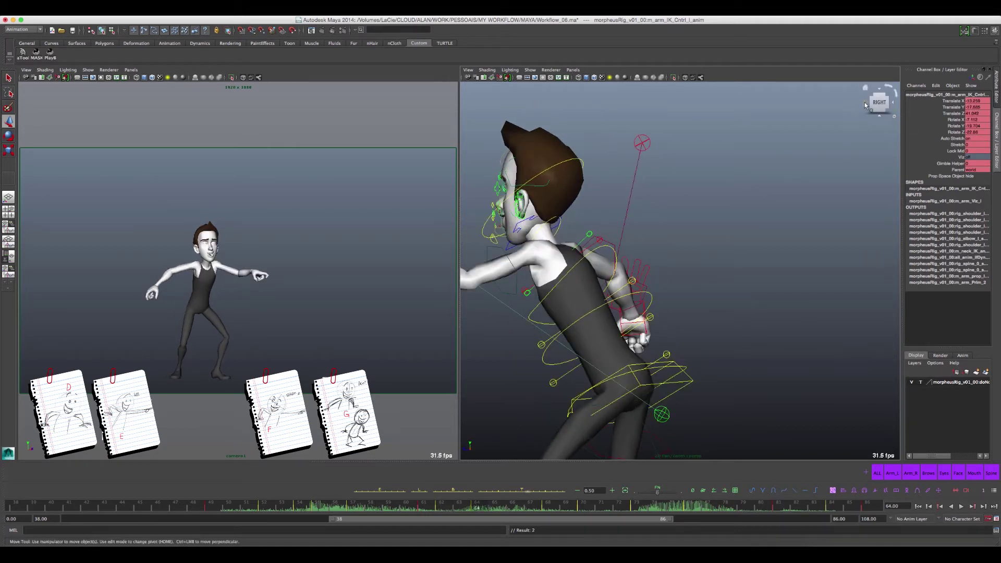
key("comma")
key("comma")
key("comma")
key("period")
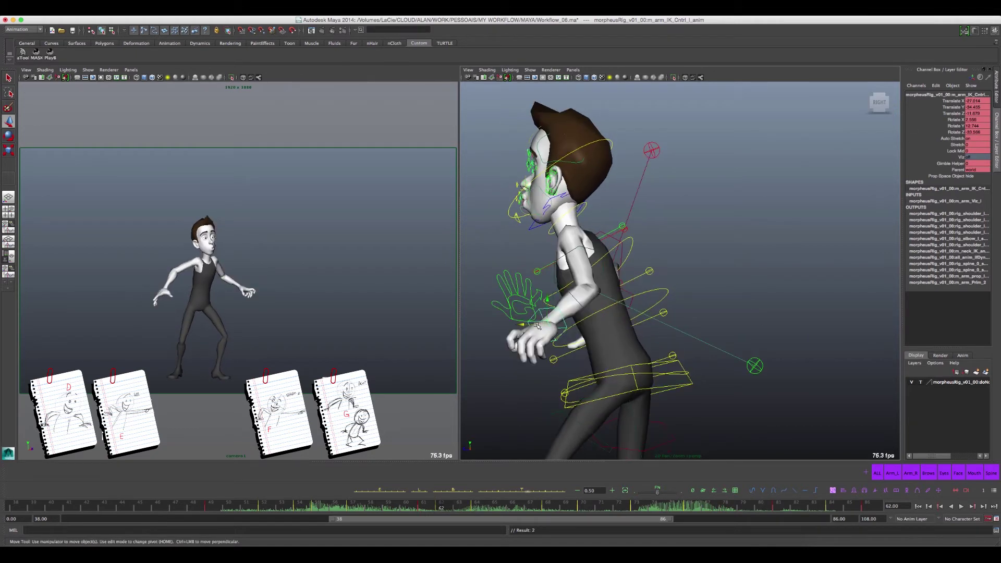
left_click_drag(526, 325, 532, 326)
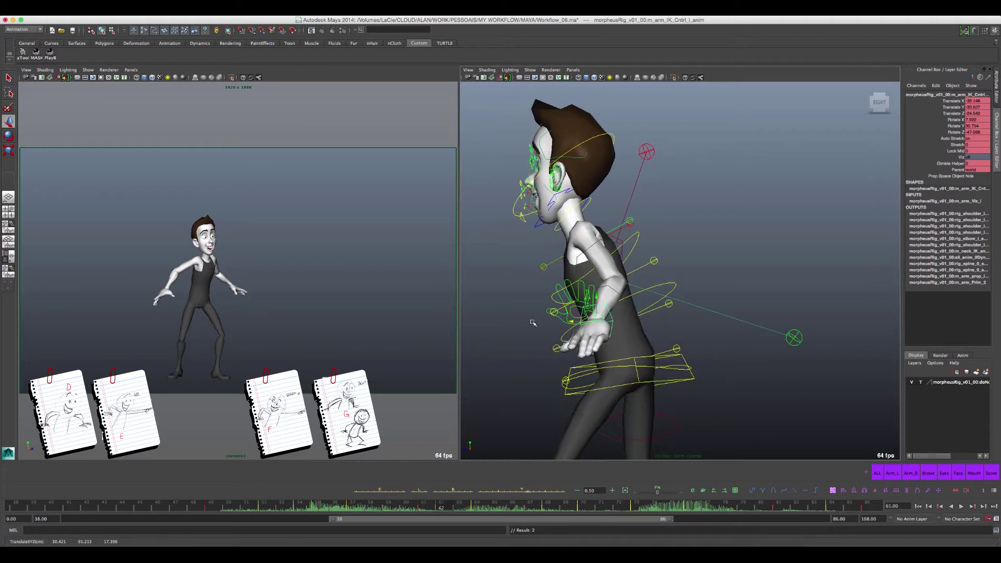
key("period")
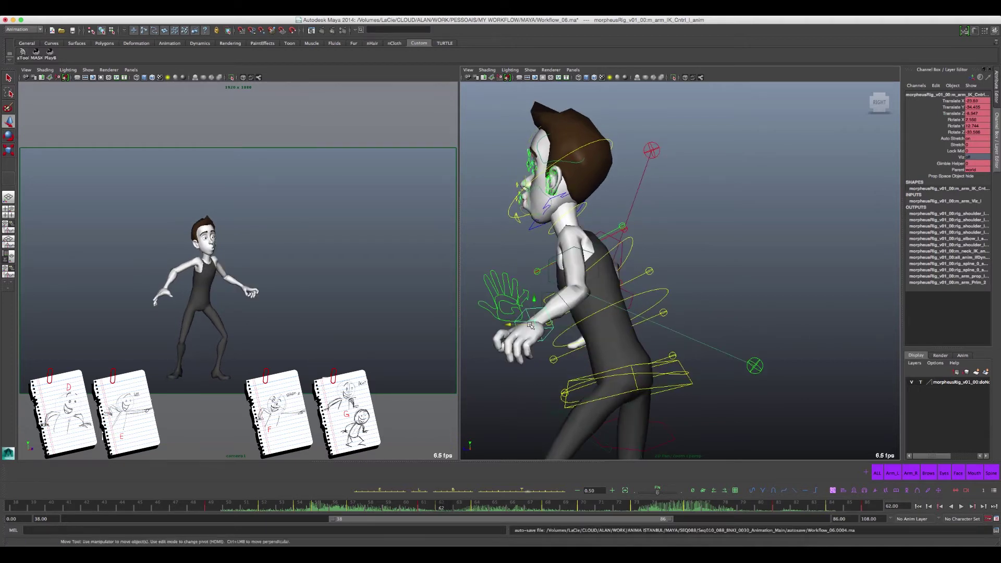
key("period")
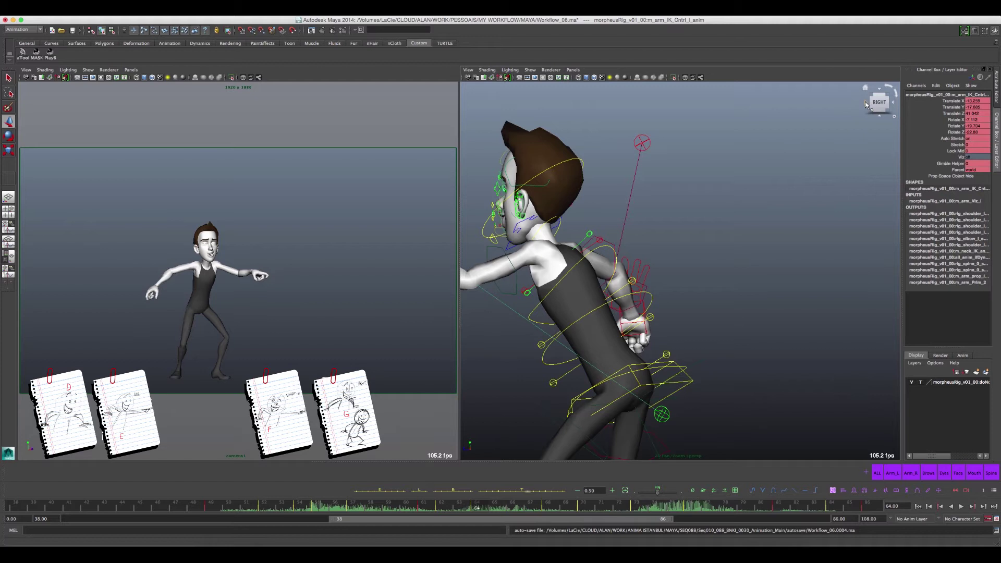
- Extend and slightly lower the pointing hand at frame 64, checking against frame 68
middle_click_drag(614, 287, 735, 301, "alt")
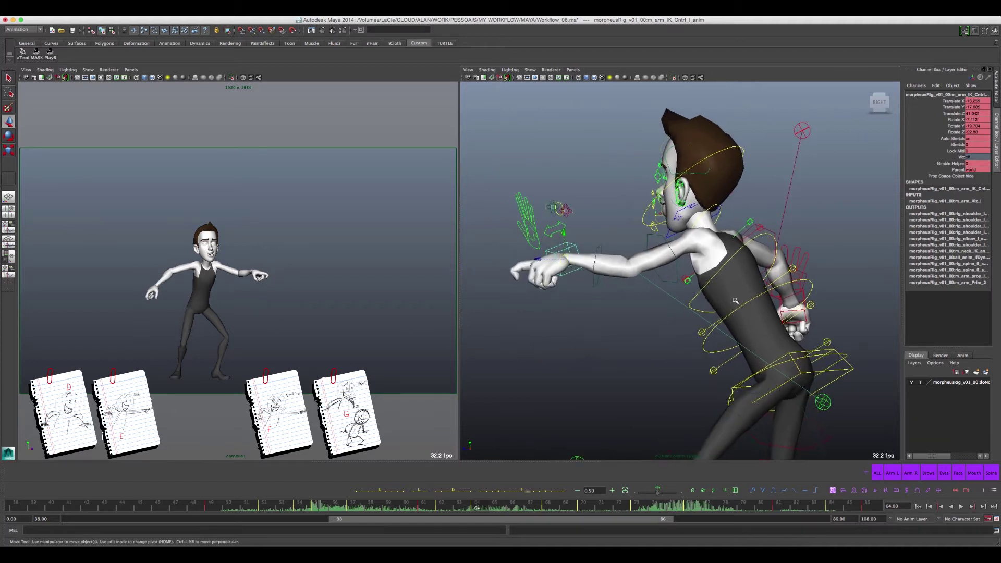
key("comma")
key("comma")
key("comma")
key("period")
key("period")
key("period")
key("comma")
key("period")
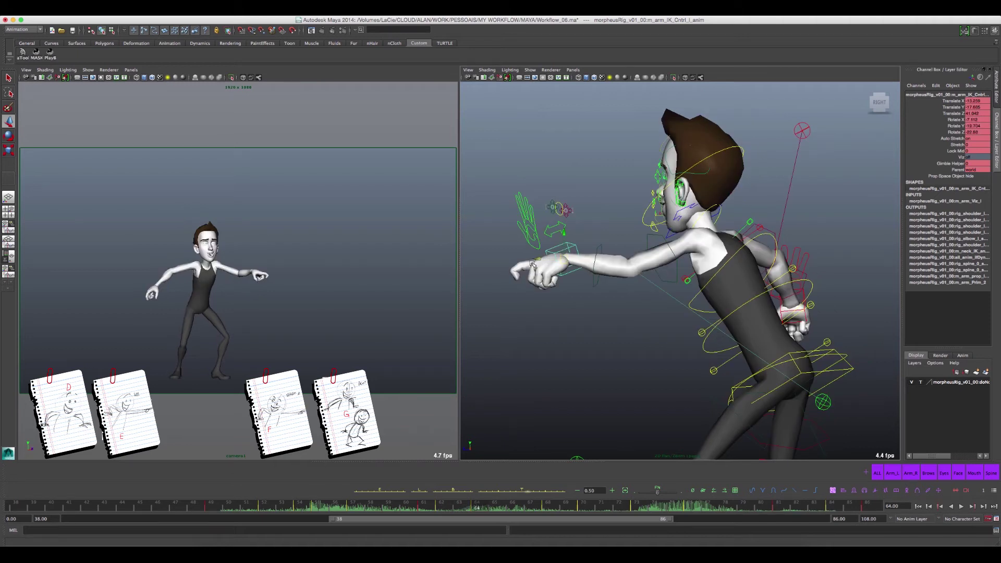
left_click_drag(540, 260, 533, 262)
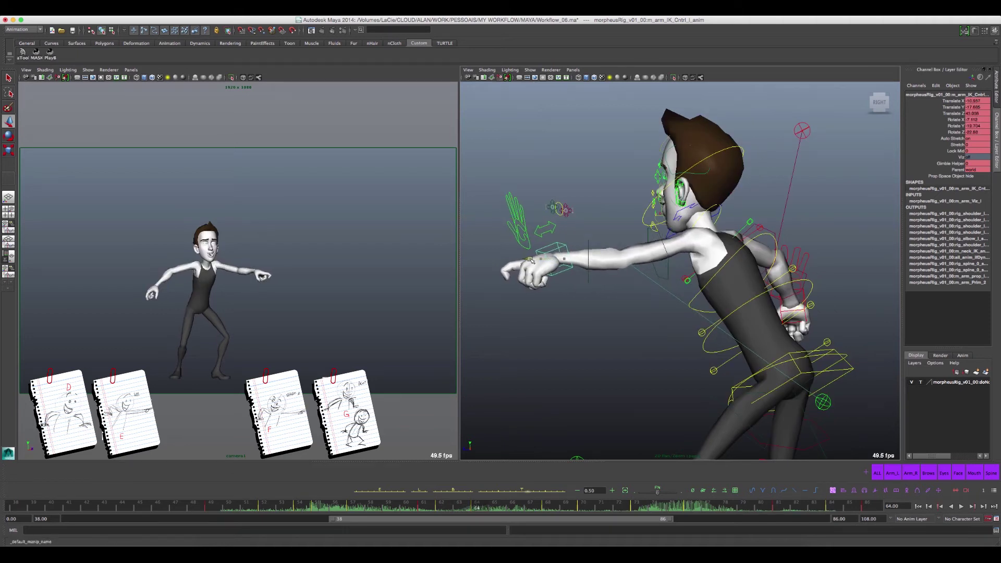
key("comma")
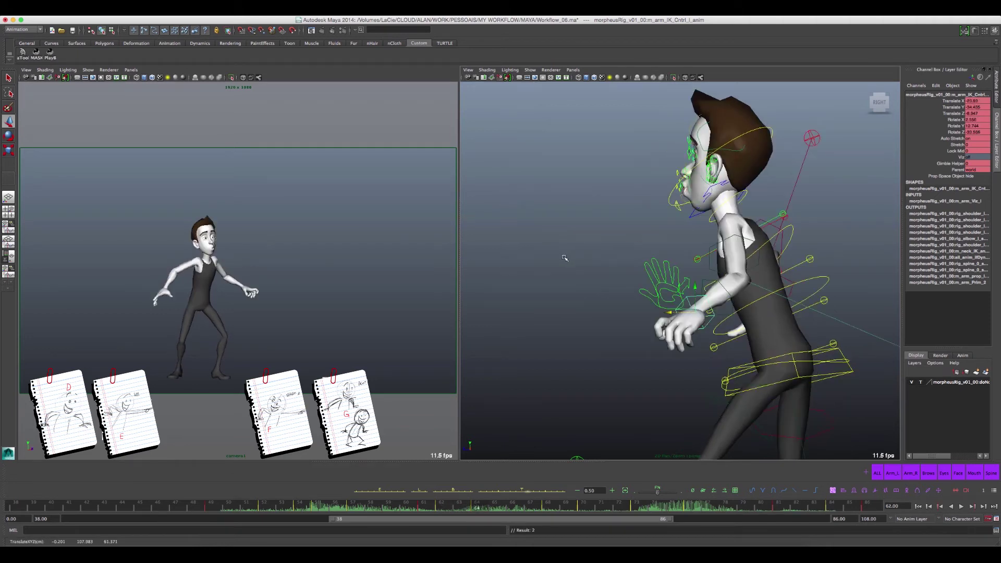
key("period")
key("period")
key("comma")
left_click_drag(556, 258, 552, 267)
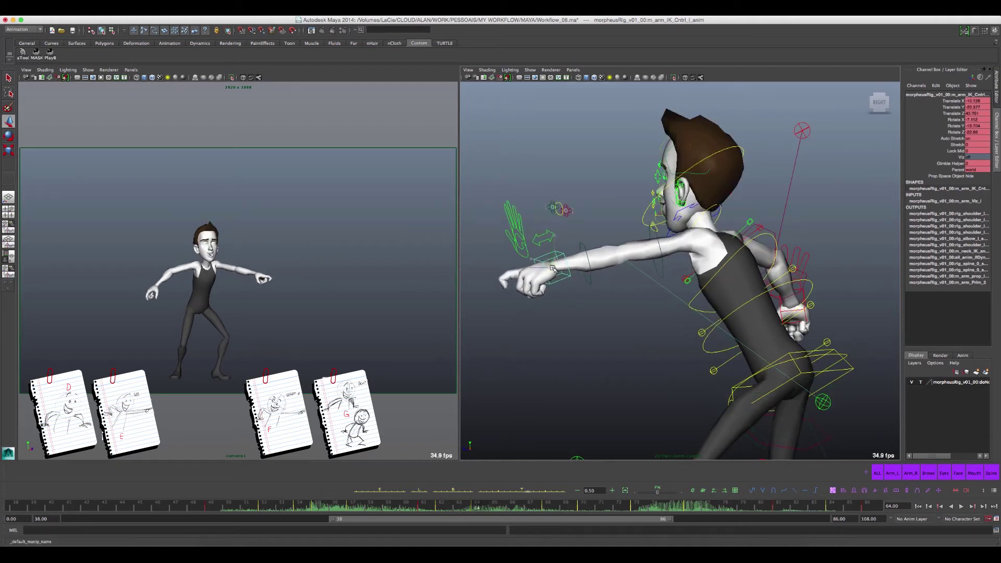
left_click_drag(553, 267, 551, 265)
left_click(866, 102)
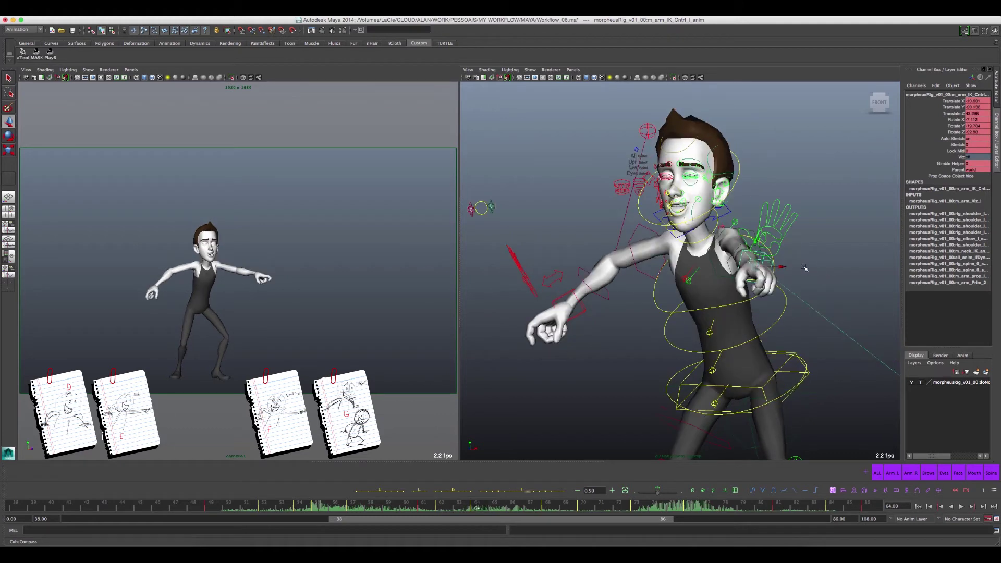
- Select the hand's finger controls and blend the left hand closed into a fist
left_click_drag(816, 195, 785, 228)
left_click(774, 220)
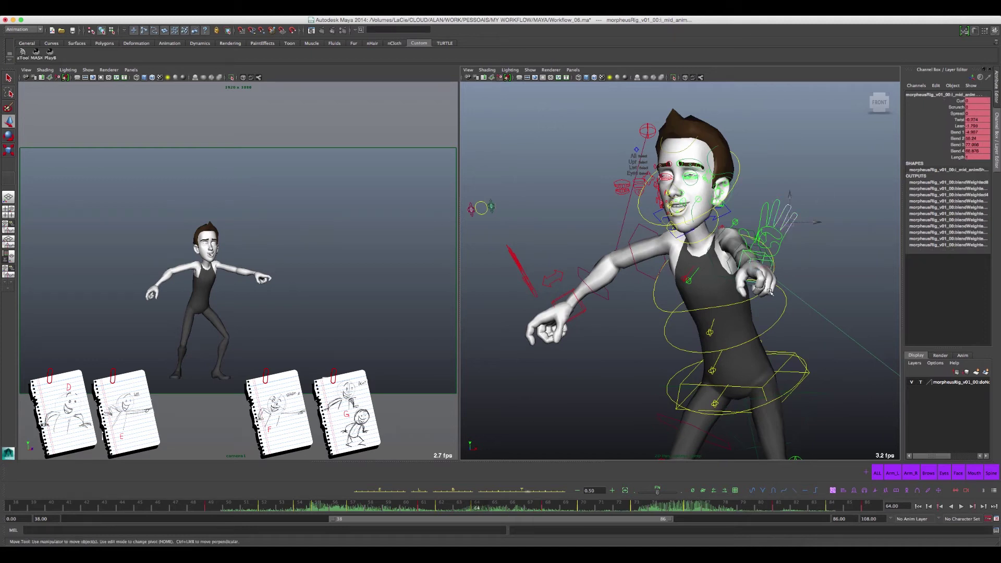
left_click(742, 231)
left_click(755, 235)
scroll(751, 238, "up", 3)
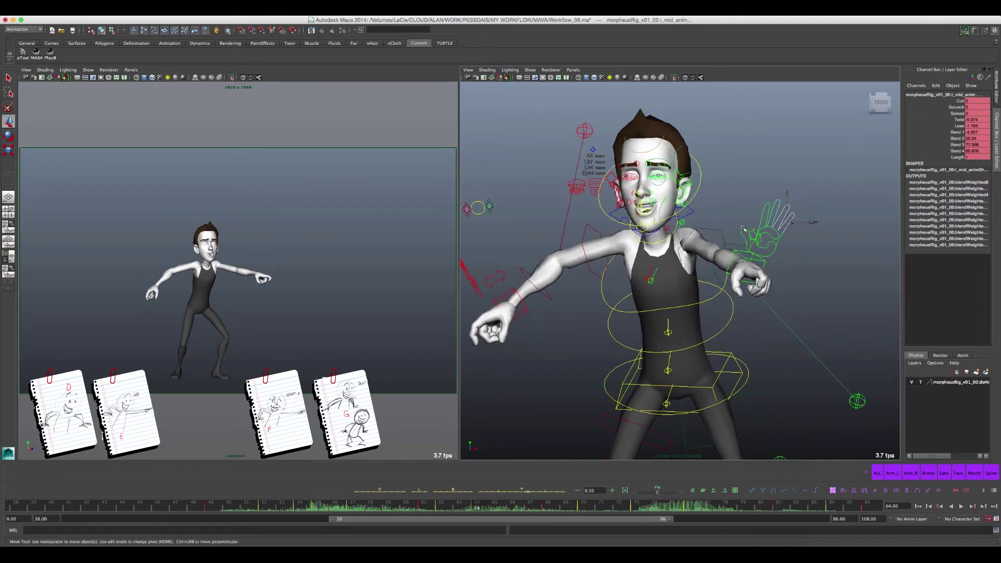
scroll(747, 242, "up", 3)
left_click(747, 238)
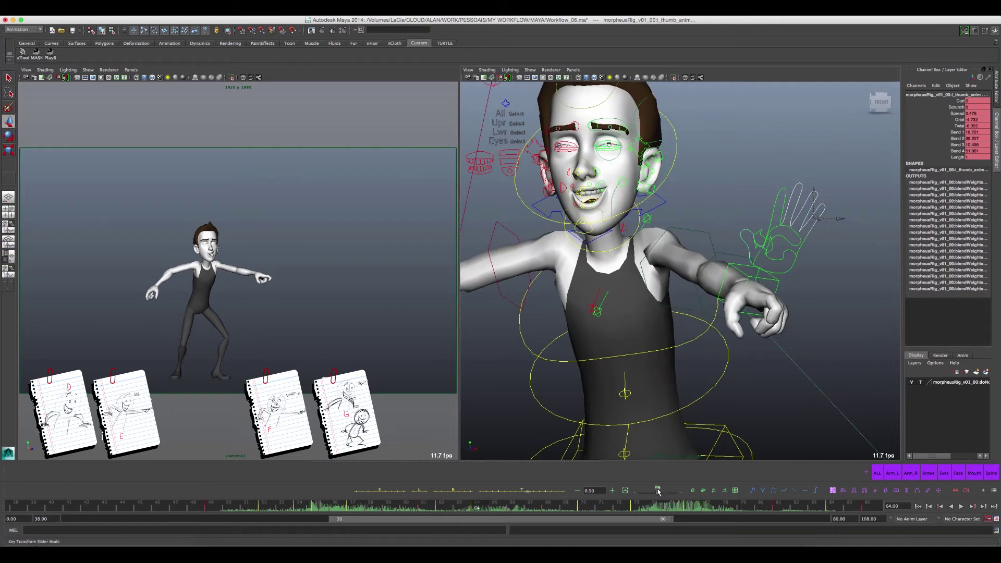
left_click_drag(657, 491, 675, 492)
left_click(787, 310)
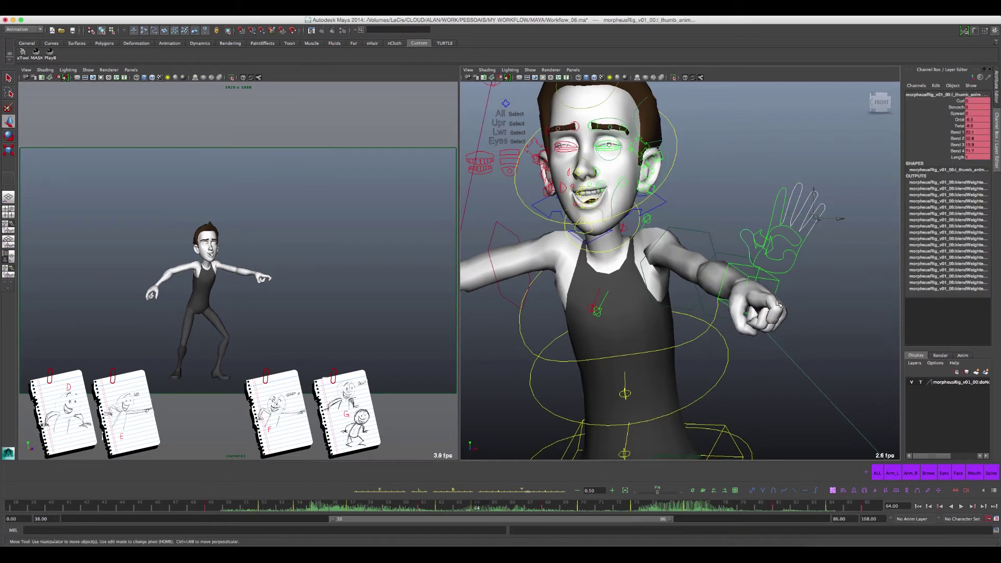
- Curl the index fingertip further with Bend 3, checking neighbouring keys
left_click(782, 192)
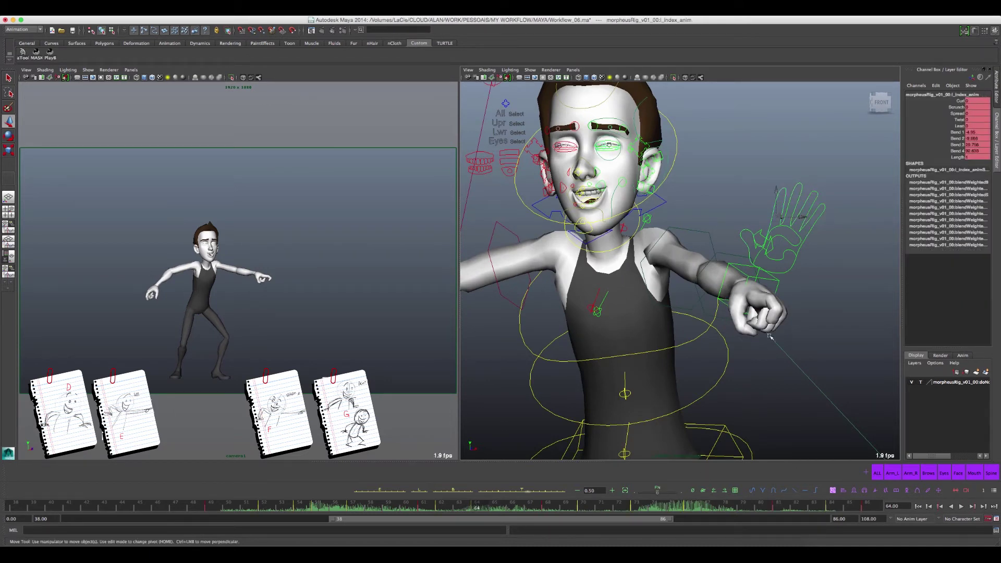
left_click(960, 146)
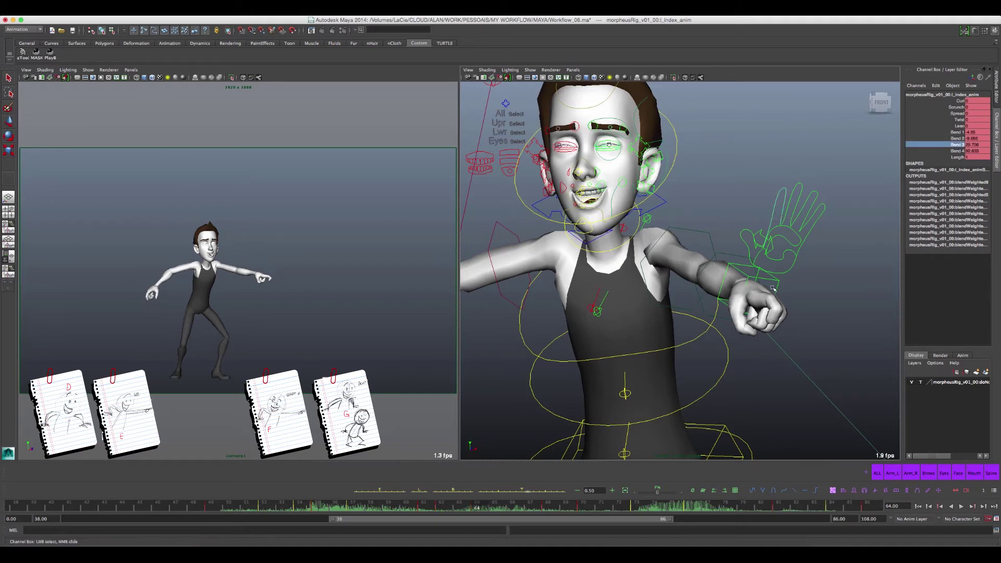
mouse_move(713, 321)
middle_mouse_down()
mouse_move(886, 311)
mouse_move(797, 283)
middle_mouse_up()
key("period")
key("comma")
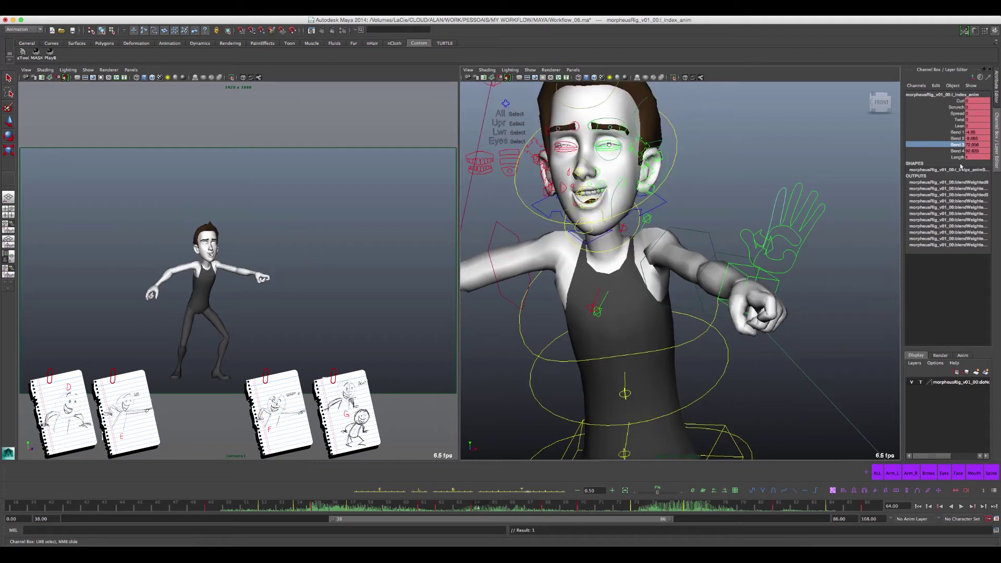
- Rework the index finger's Bend 2 at frame 64, comparing against frames 62 and 68
left_click(961, 138)
middle_click_drag(834, 229, 772, 223)
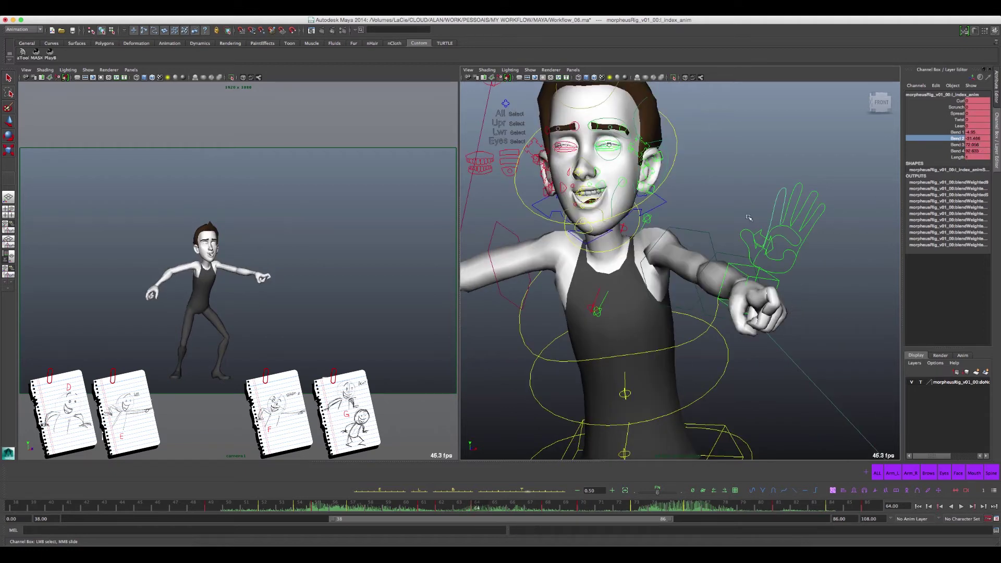
key("period")
key("period")
key("period")
key("period")
key("comma")
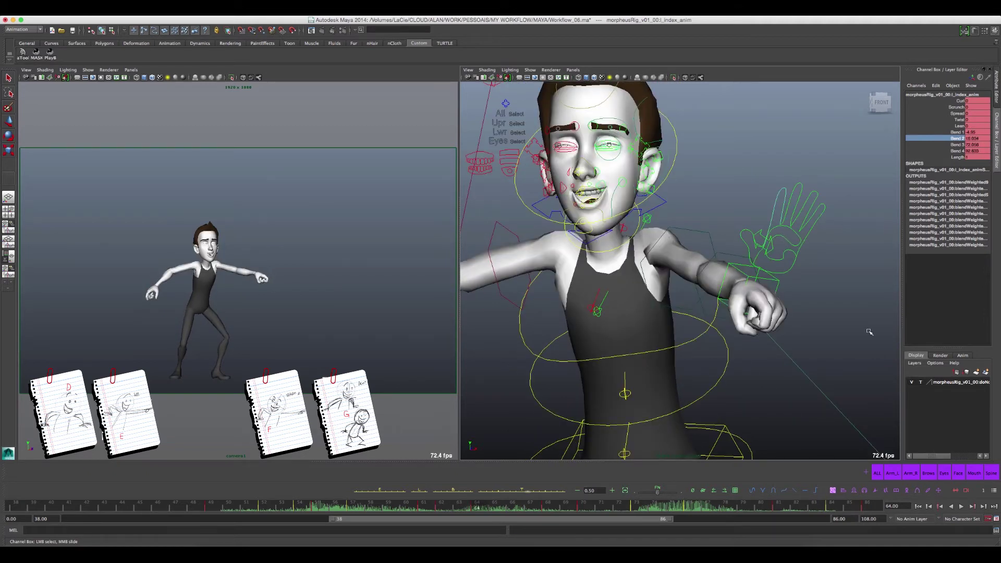
key("comma")
key("period")
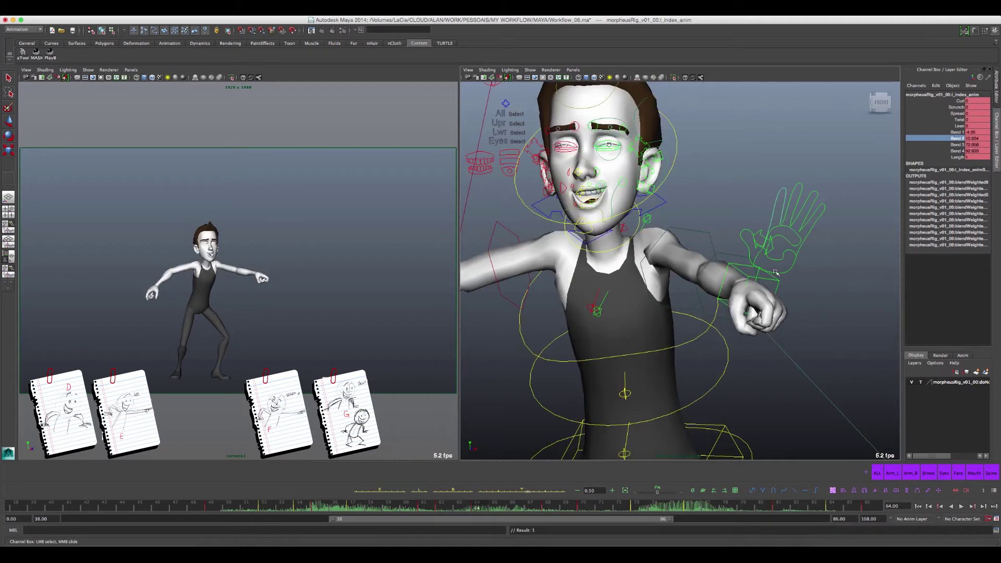
middle_click_drag(772, 269, 797, 191)
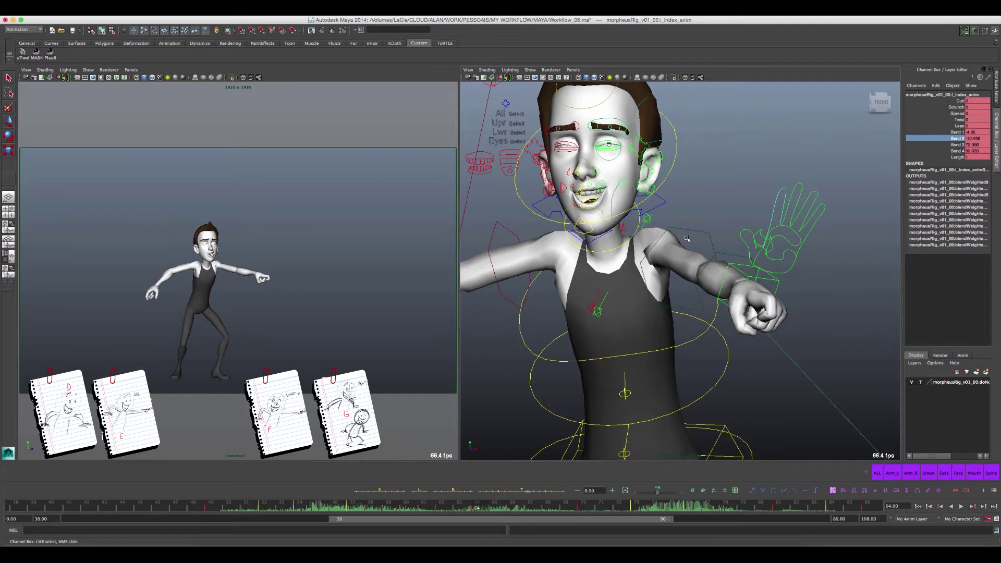
- Raise the index finger's Bend 4 to curl the fingertip more, comparing with frame 68
left_click(955, 151)
middle_click_drag(829, 281, 856, 281)
key("period")
key("period")
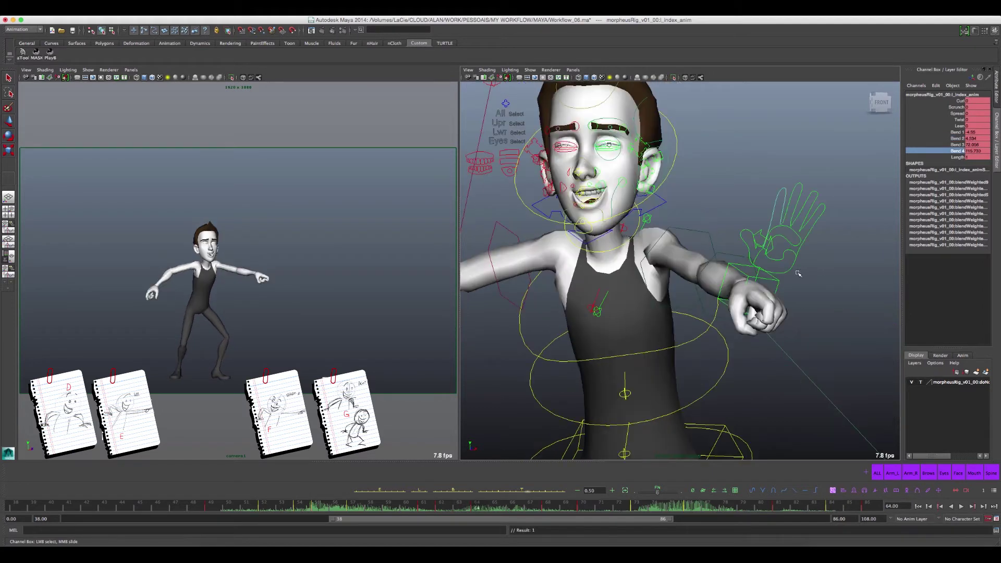
key("period")
key("comma")
- Readjust Bend 3 and raise Bend 4 to tighten the fist
left_click(956, 144)
middle_click_drag(803, 242, 584, 228)
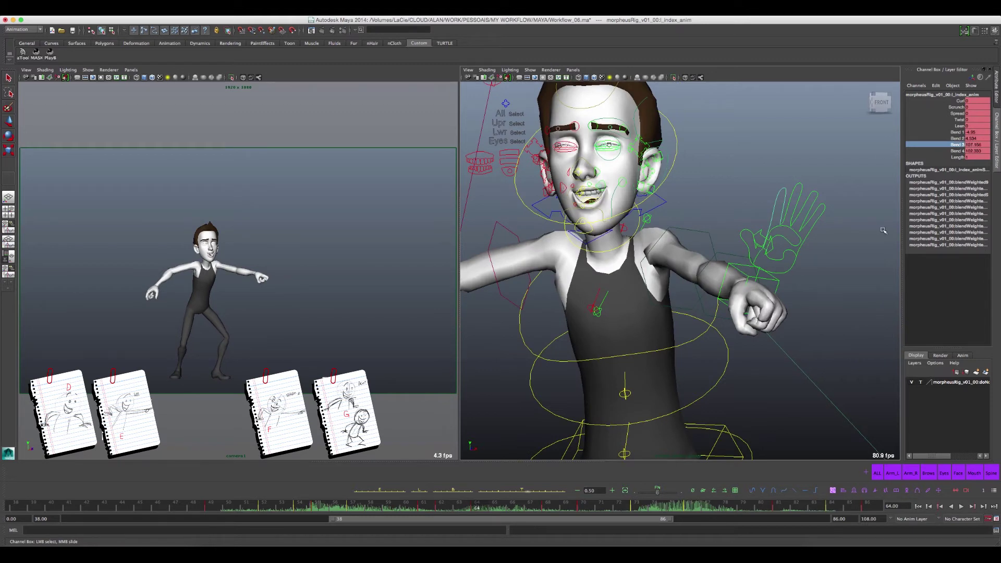
middle_click_drag(584, 228, 694, 228)
left_click(957, 150)
middle_click_drag(742, 251, 773, 257)
- Flip between neighbouring keys to review the fist, ending on the frame 62 key
key("comma")
key("period")
key("period")
key("comma")
key("comma")
key("comma")
key("period")
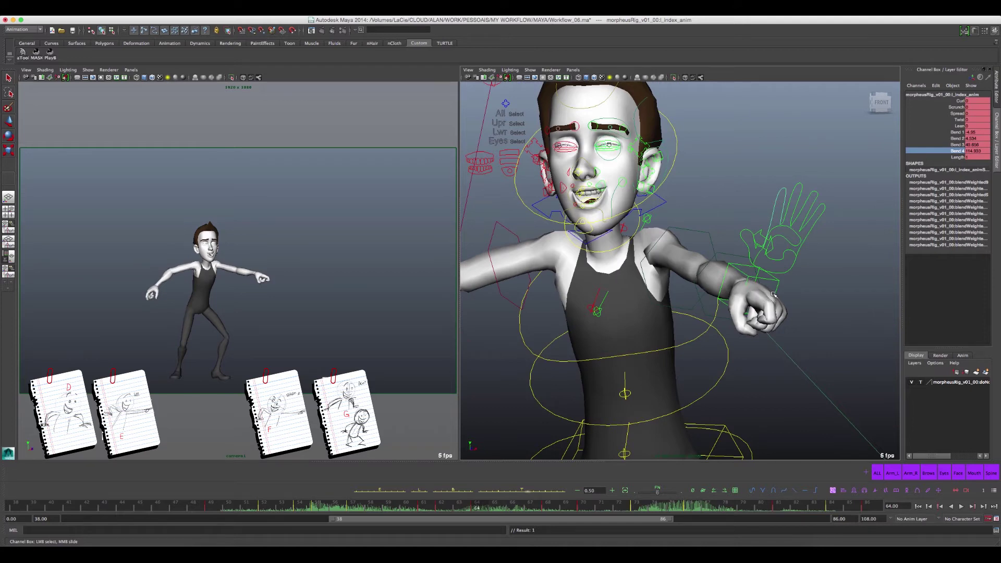
key("comma")
key("period")
key("comma")
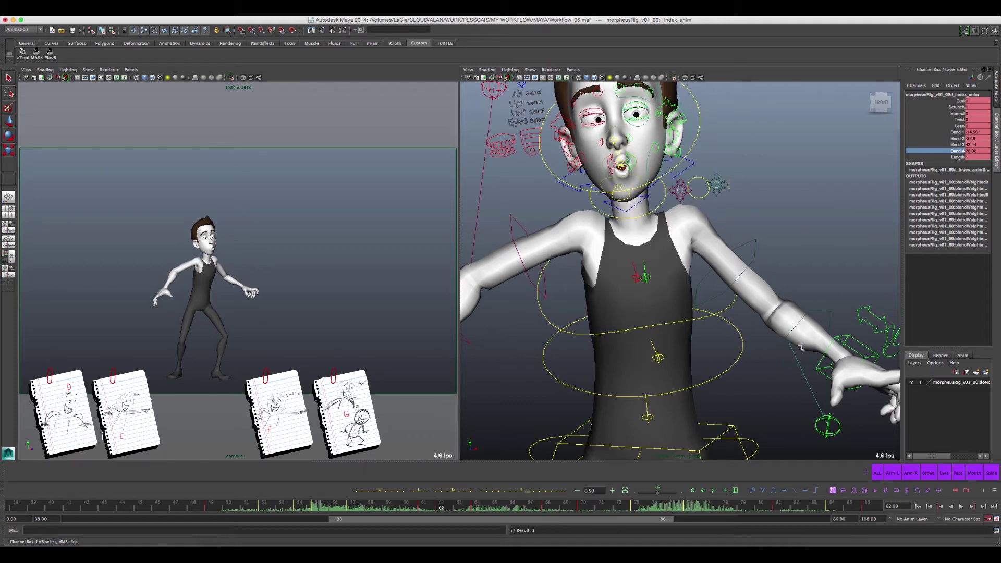
- Pan, orbit and zoom out to frame the whole character, comparing frame 62 with its neighbour
middle_click_drag(791, 343, 775, 329, "alt")
mouse_move(817, 310)
left_mouse_down("alt")
mouse_move(834, 321)
mouse_move(753, 278)
left_mouse_up("alt")
scroll(767, 293, "down", 3)
key("period")
key("comma")
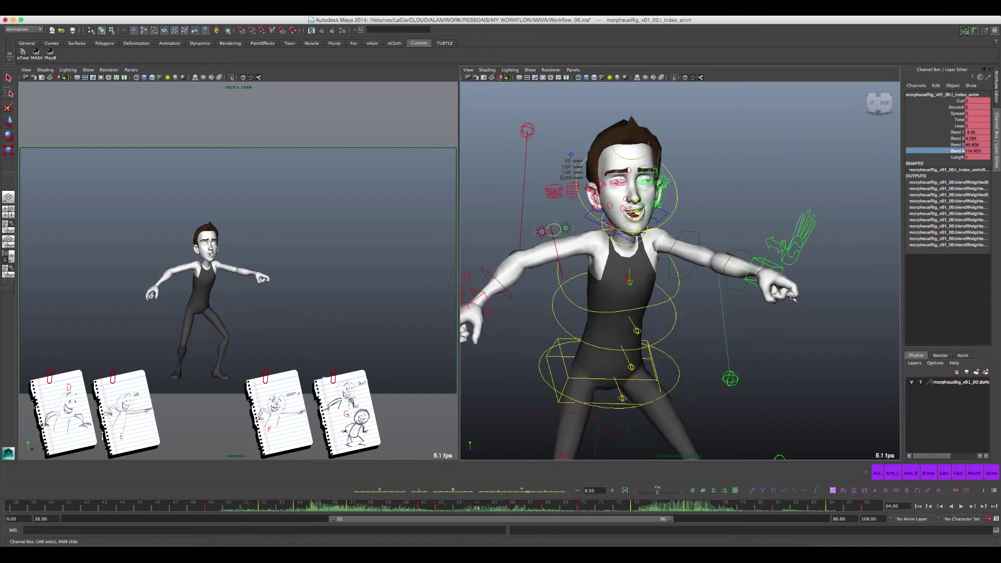
left_click(732, 381)
- Move the arm pole-vector control up to lift the elbow and rotate the left clavicle up
key("w")
left_click_drag(733, 383, 768, 149)
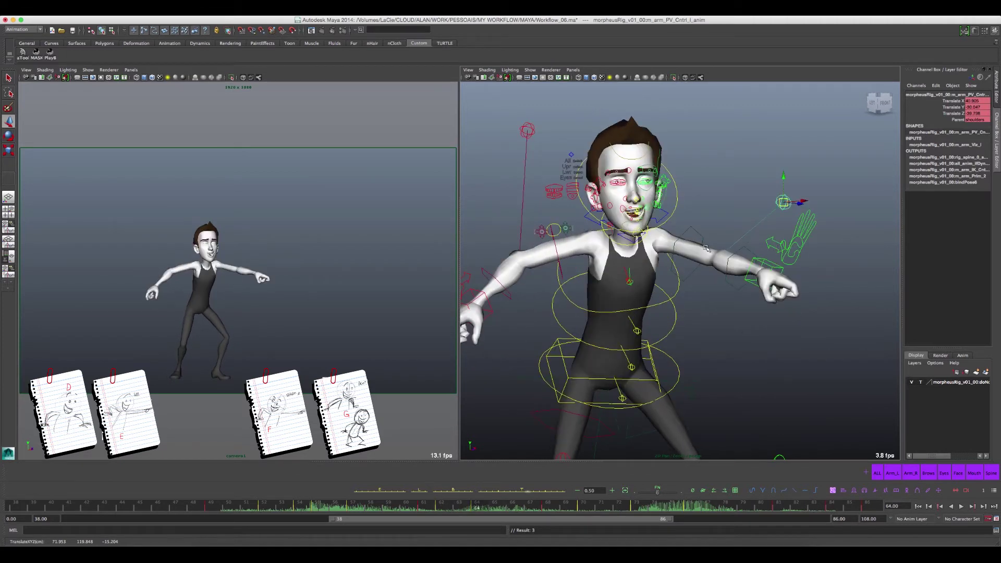
left_click(630, 277)
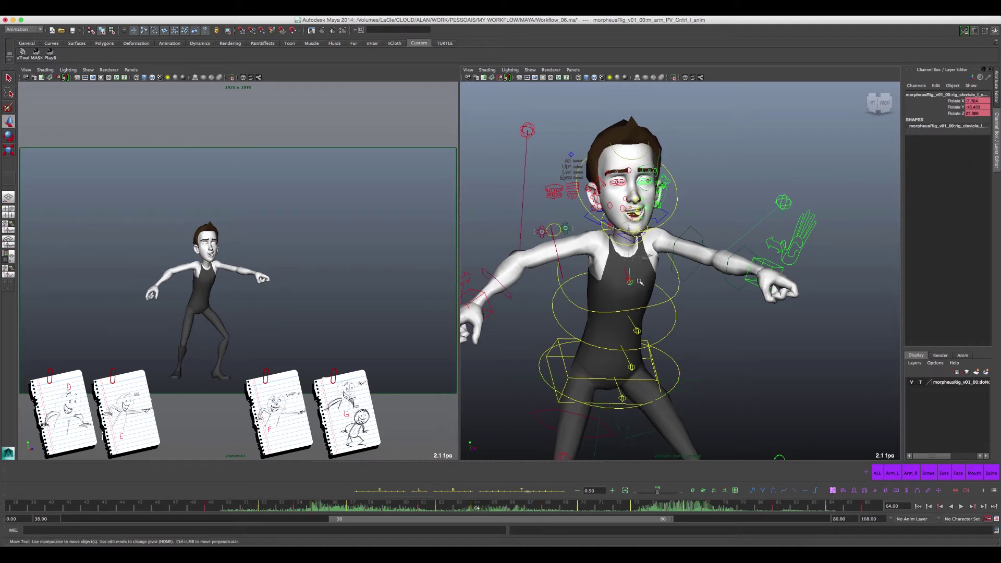
key("e")
left_click_drag(649, 273, 660, 279)
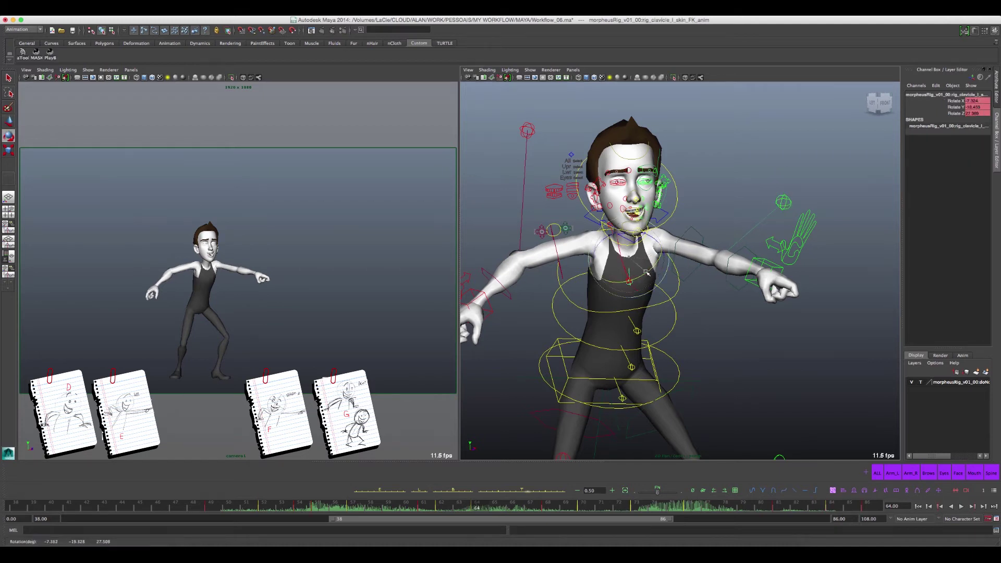
key("alt+v")
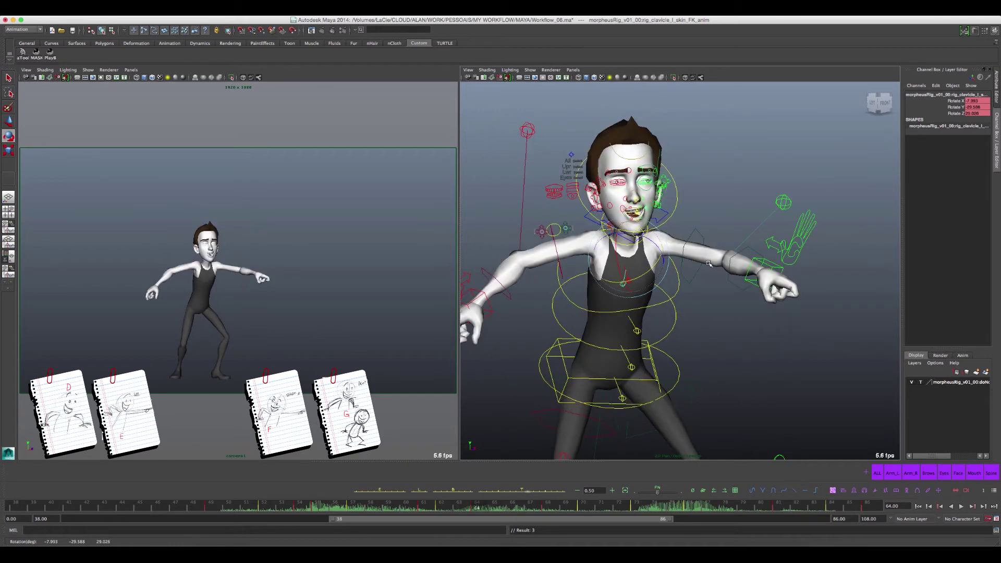
left_click(762, 281)
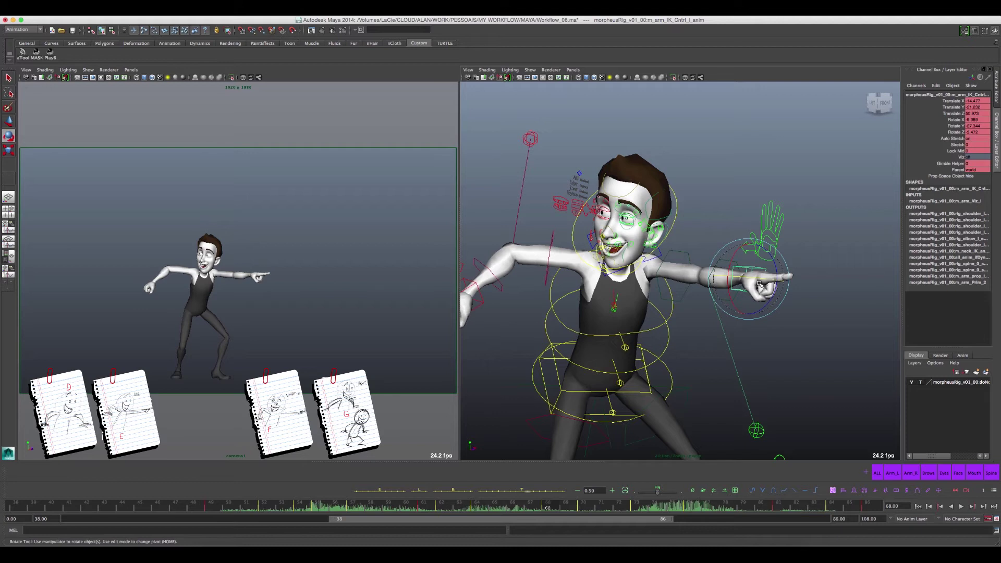
- Undo the stray wrist move and shift the left hand slightly right at frame 64
key("w")
mouse_move(762, 285)
left_mouse_down("alt")
mouse_move(764, 268)
mouse_move(754, 264)
left_mouse_up("alt")
key("ctrl+z")
key("comma")
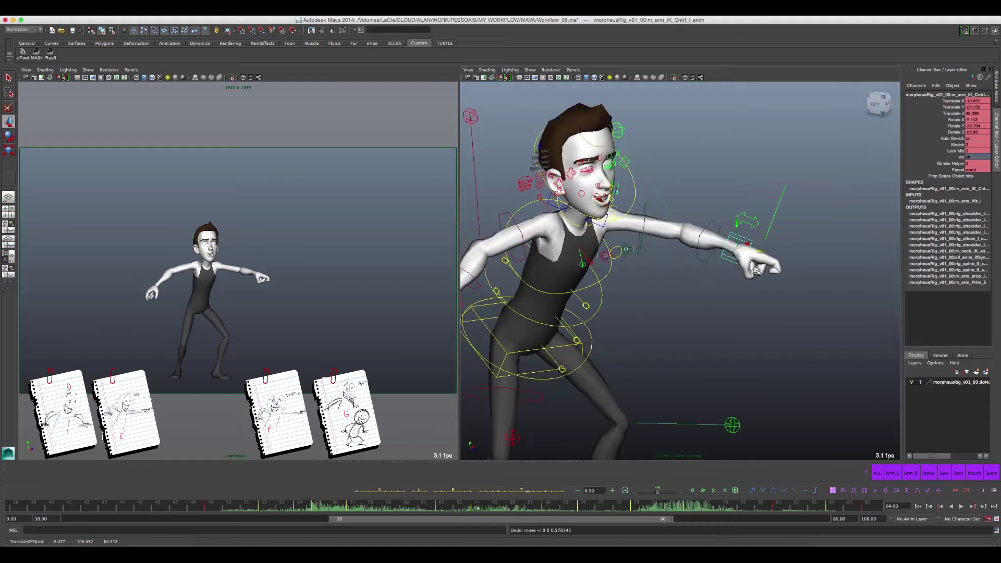
left_click_drag(762, 254, 765, 253)
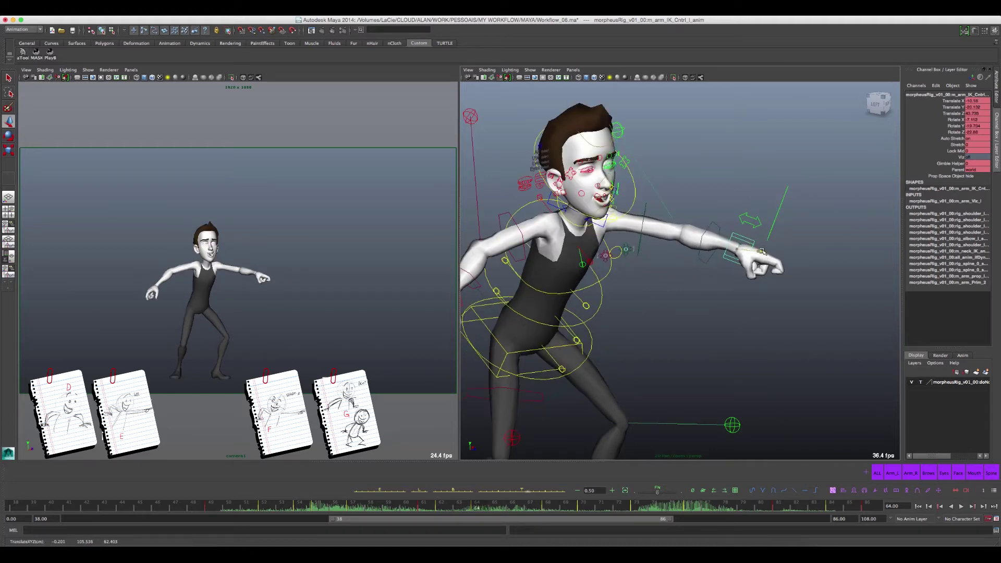
key("period")
key("period")
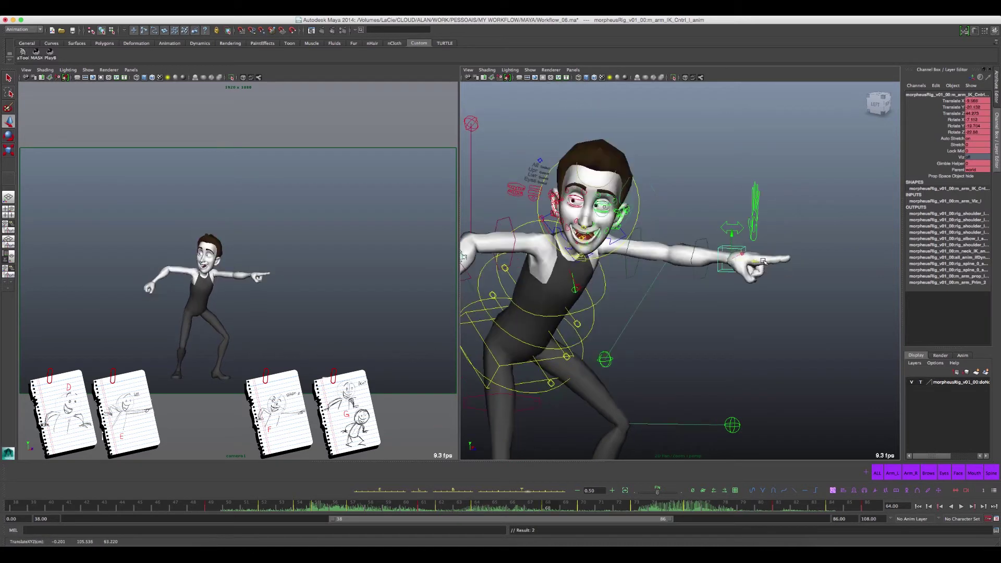
key("comma")
key("comma")
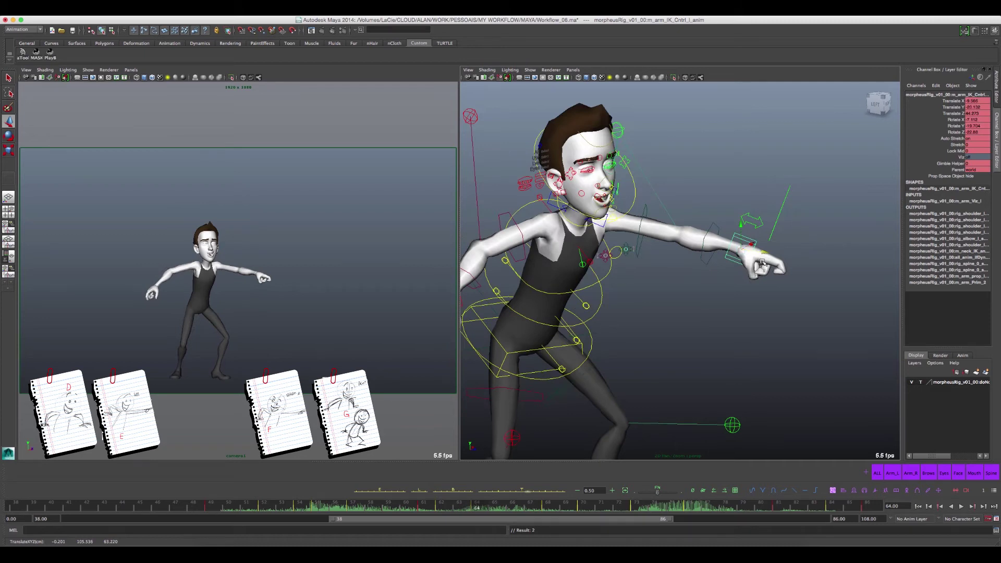
- Rotate the wrist slightly around Z and compare the frame 64 pose against frame 68
key("e")
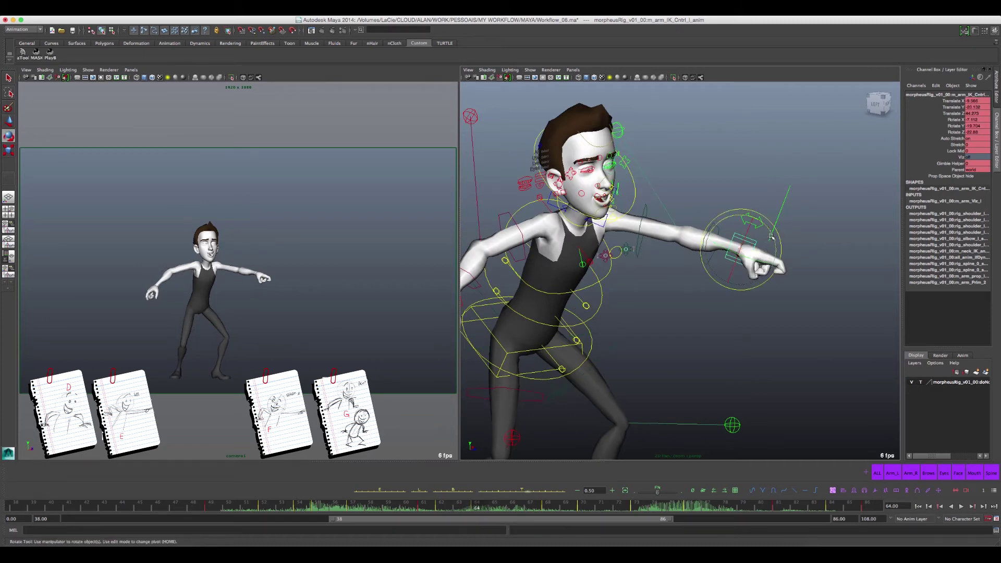
left_click_drag(773, 237, 772, 230)
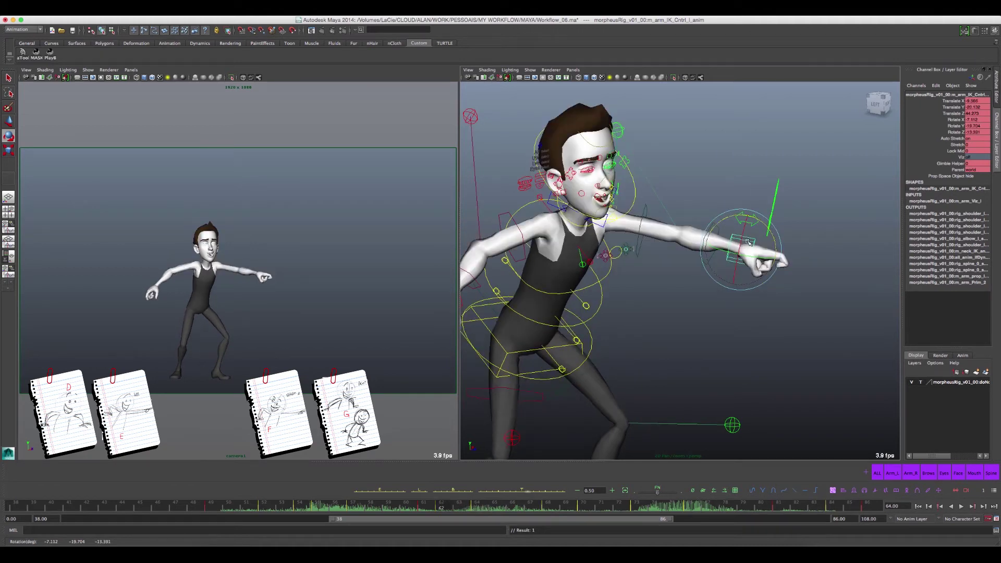
key("comma")
key("period")
key("comma")
key("period")
key("comma")
key("comma")
key("period")
key("period")
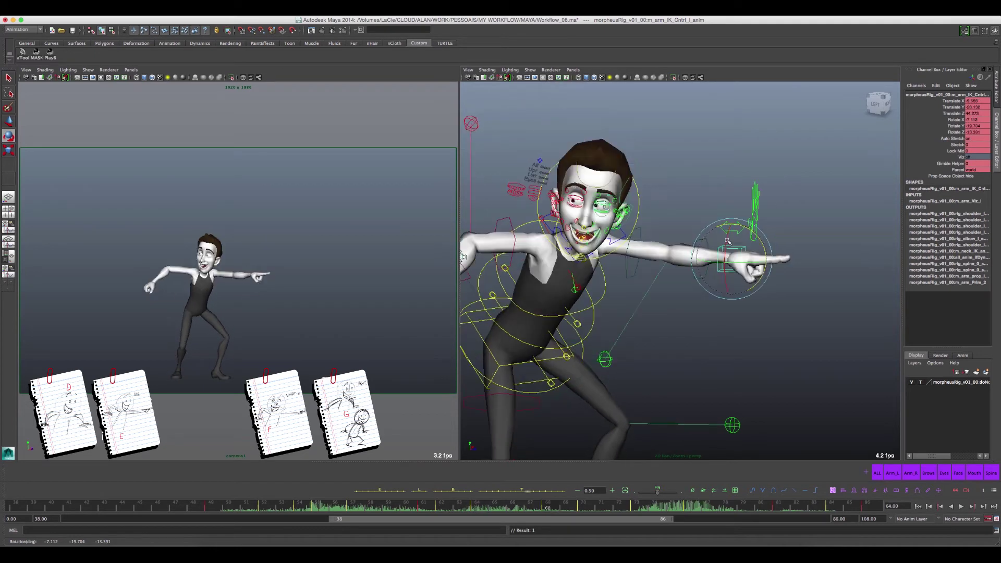
key("comma")
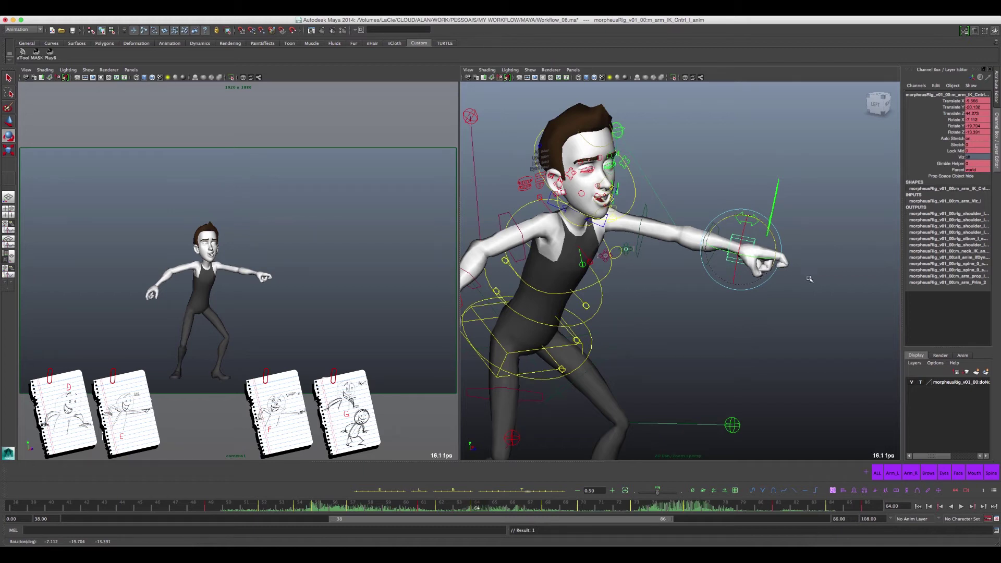
left_click_drag(774, 221, 772, 261, "alt")
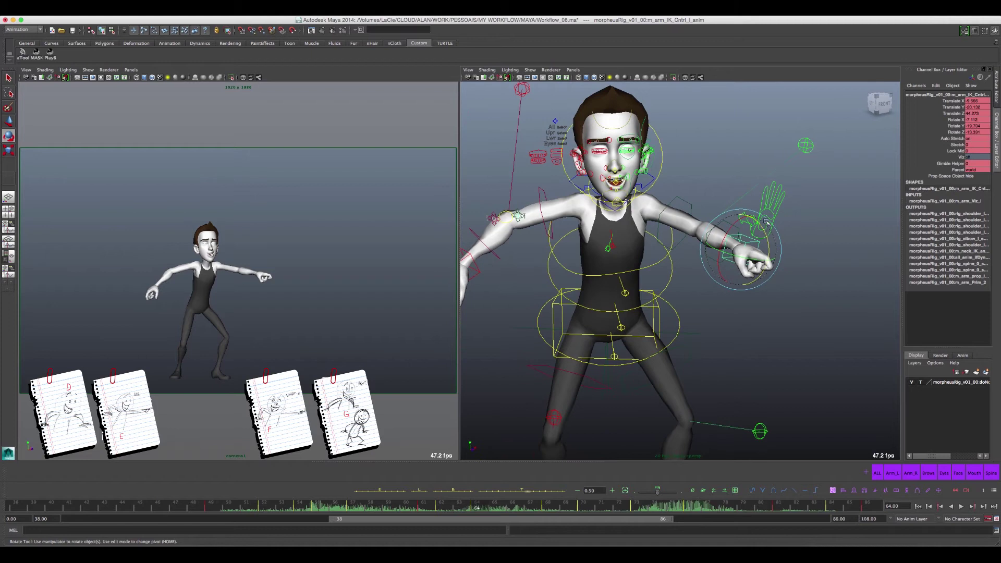
left_click(772, 261)
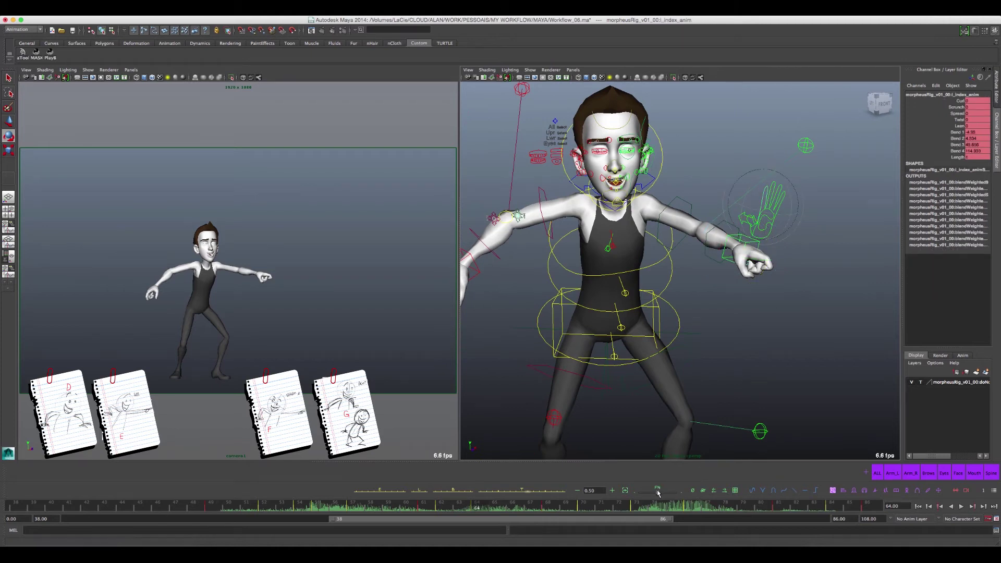
- Blend the index finger fully into a point and rotate the arm IK hand to angle it
left_click_drag(670, 495, 678, 495)
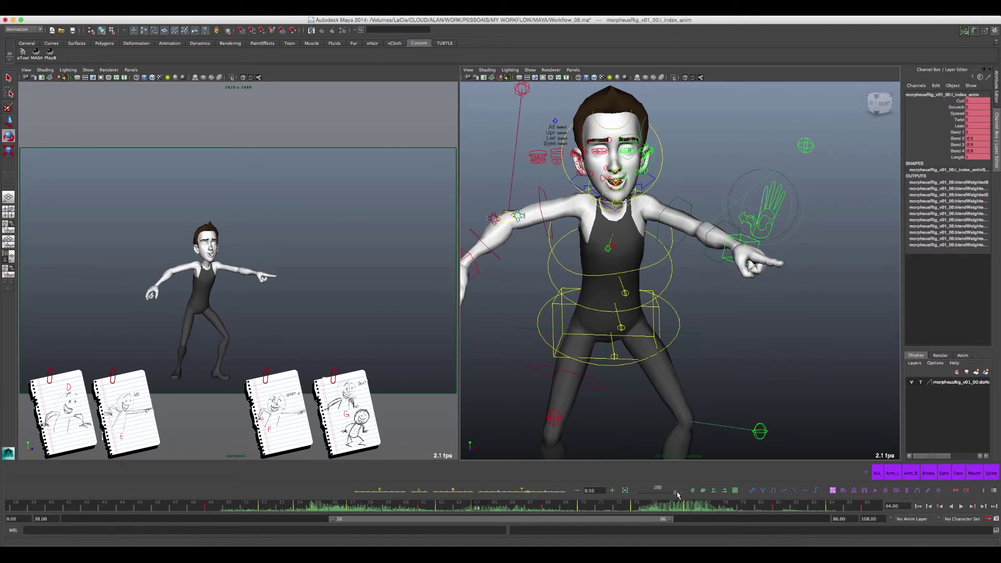
left_click(802, 261)
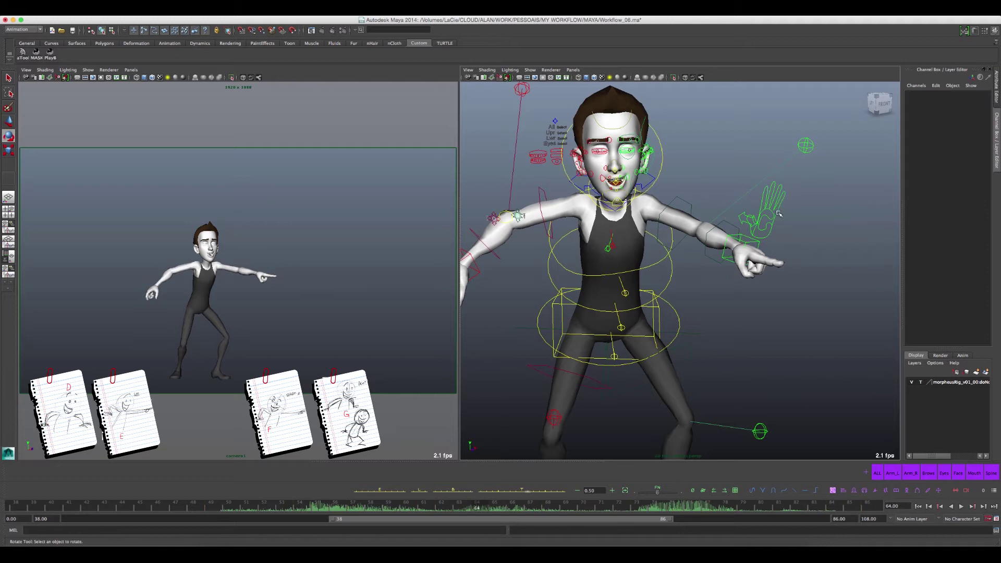
left_click(761, 240)
left_click_drag(765, 240, 767, 252)
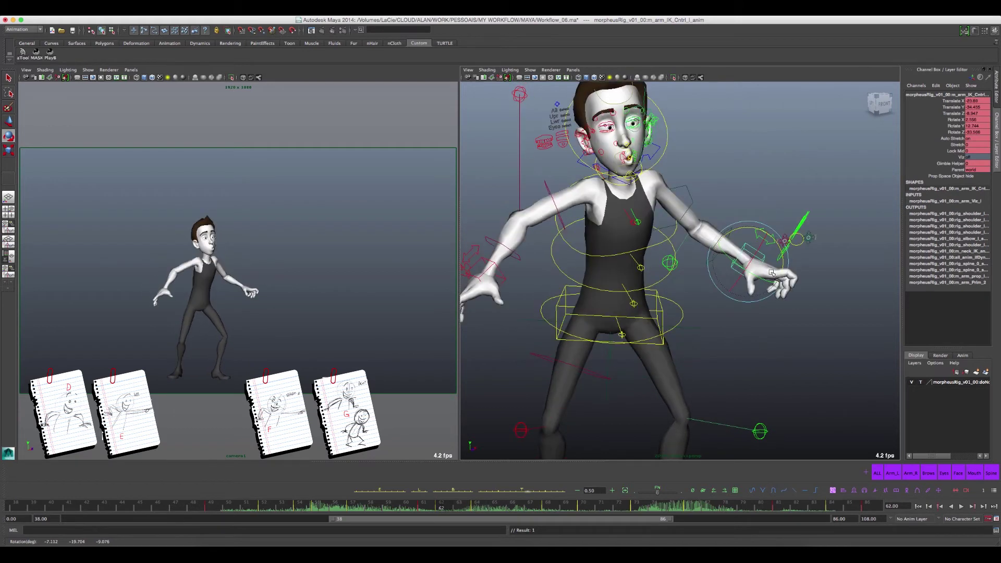
key("comma")
key("period")
key("comma")
key("period")
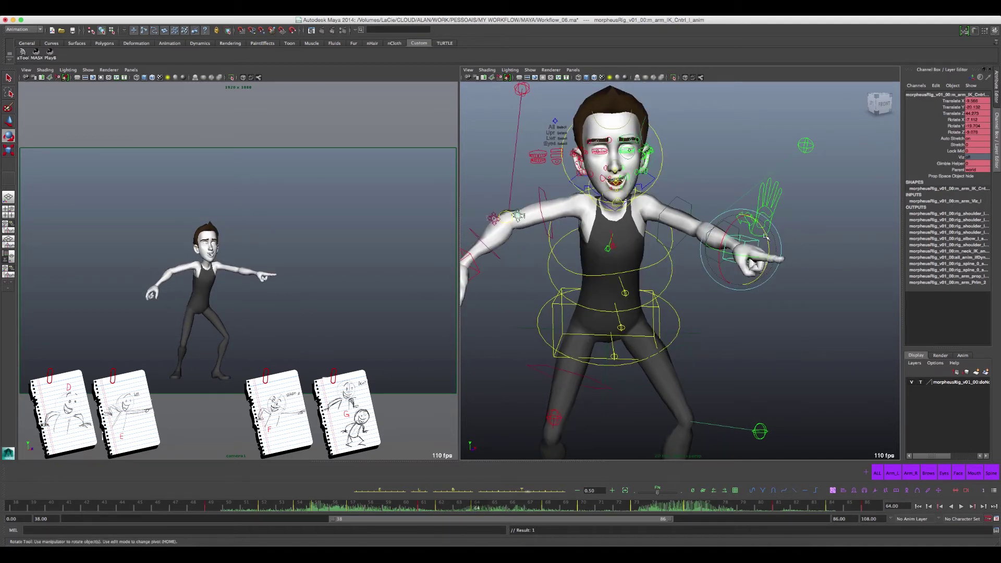
- Curl the index finger slightly more across Bend 2 to 4, then review the next key
left_click(774, 200)
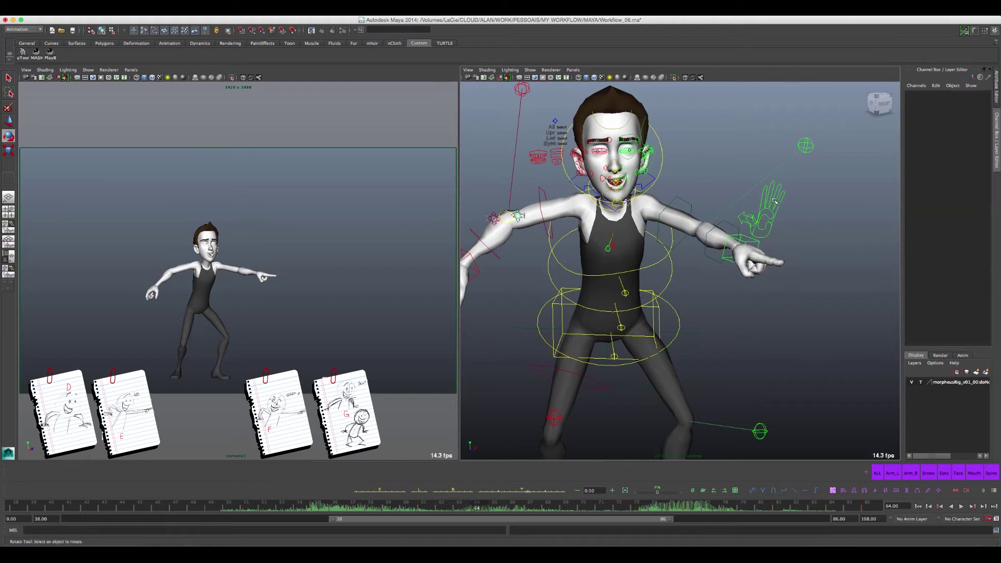
left_click(763, 196)
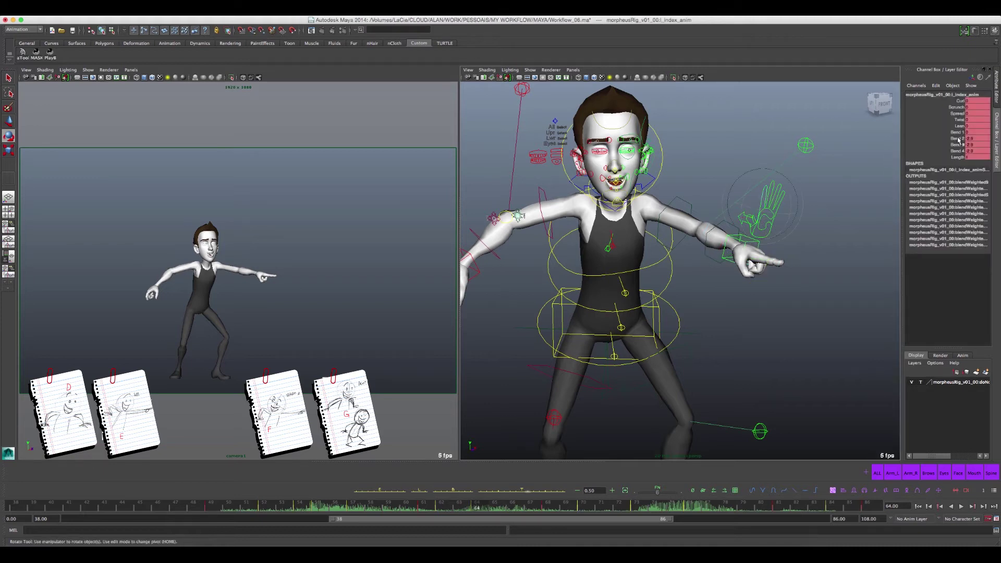
left_click_drag(958, 140, 958, 151)
middle_click_drag(807, 204, 814, 213)
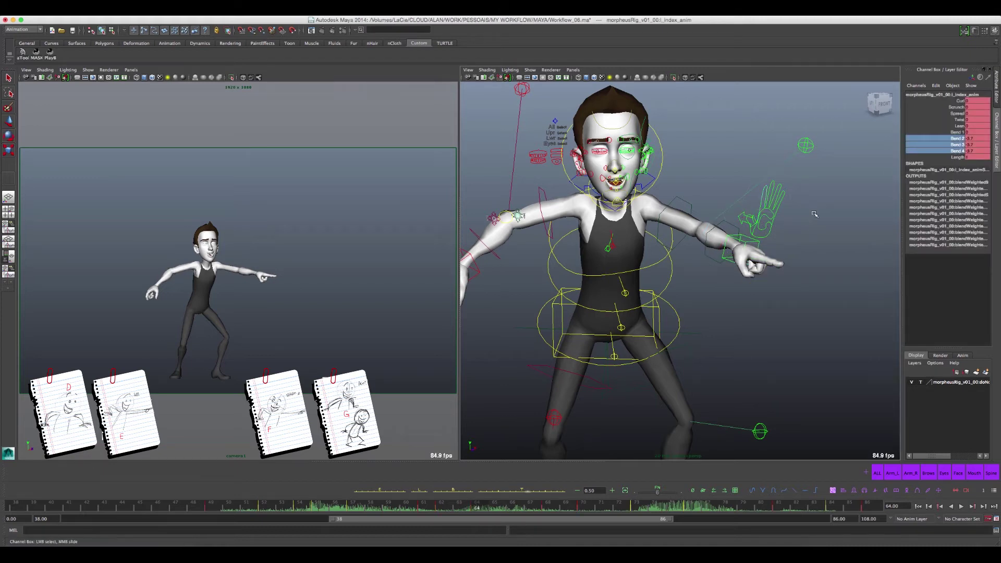
key("alt+v")
- Nudge the arm IK hand position, key it, and rotate the pointing hand a few degrees
left_click(786, 235)
key("e")
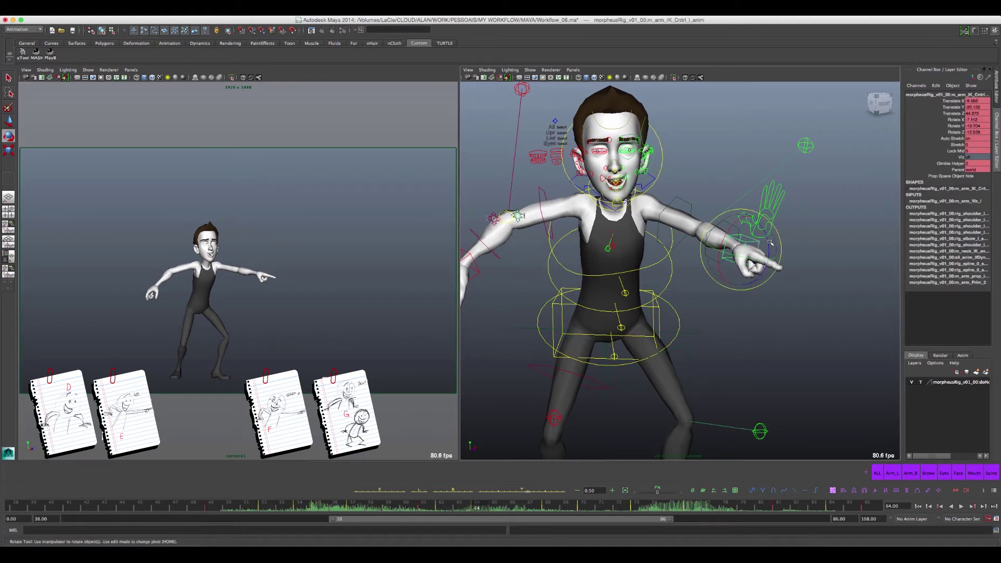
key("w")
left_click_drag(757, 254, 756, 254)
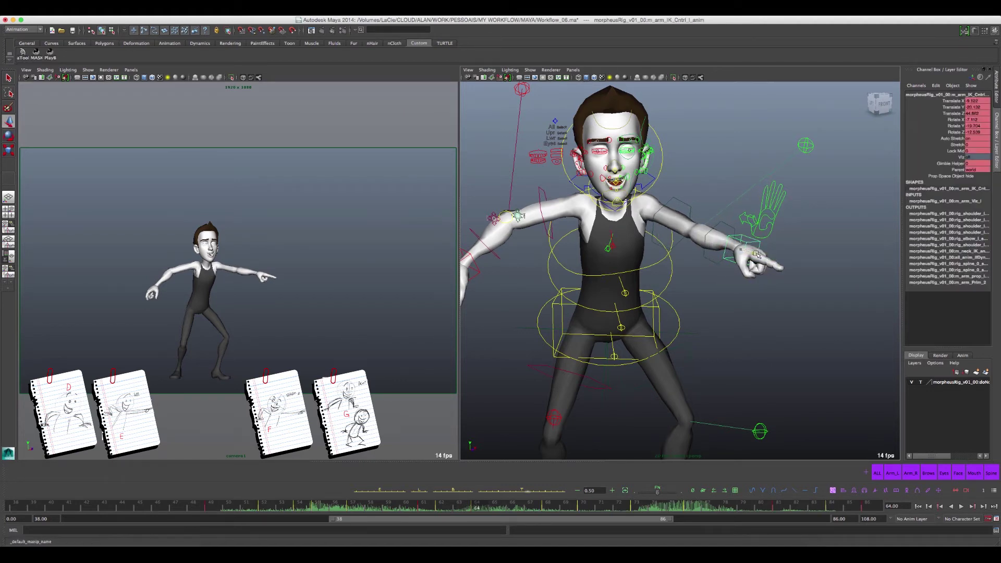
key("s")
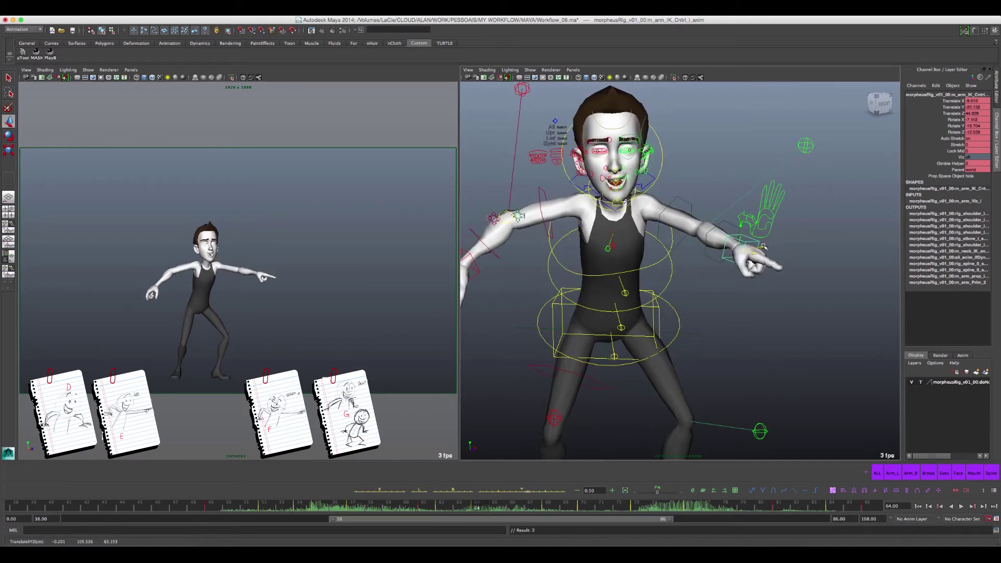
key("Escape")
key("e")
left_click_drag(766, 239, 768, 236)
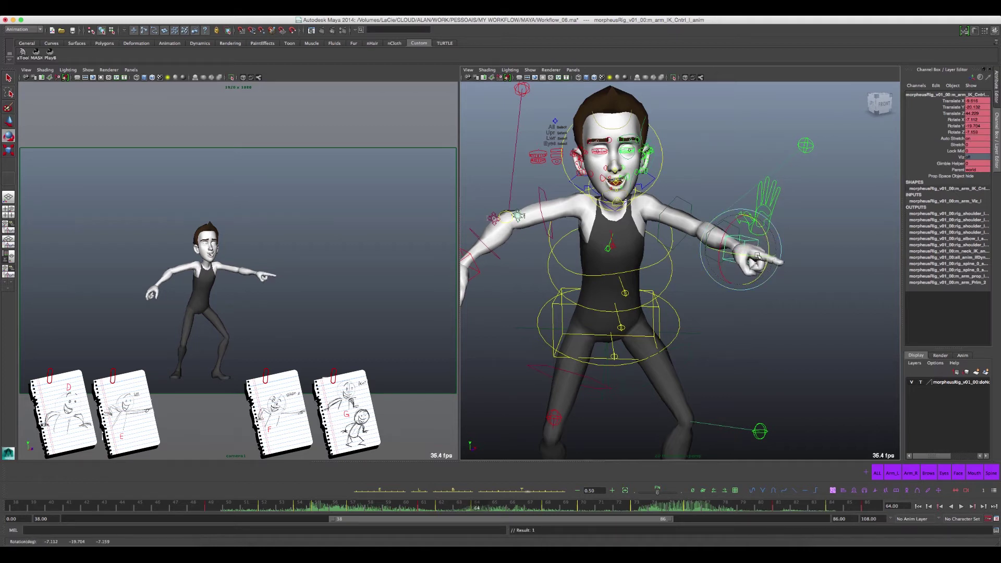
- Compare frames 62, 64 and 68, then raise the pointing arm's IK control slightly and play back
key("comma")
key("period")
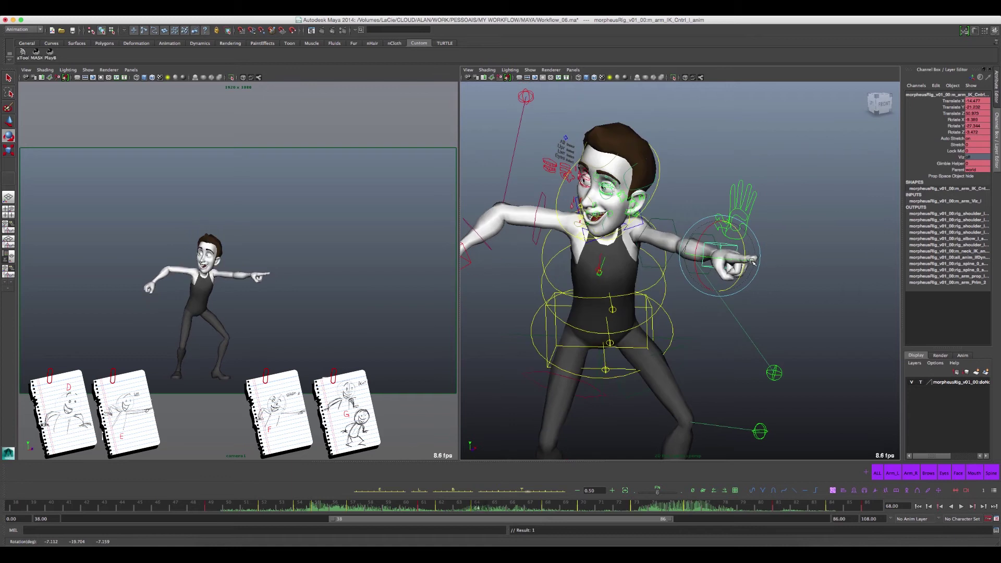
key("comma")
key("period")
key("period")
key("period")
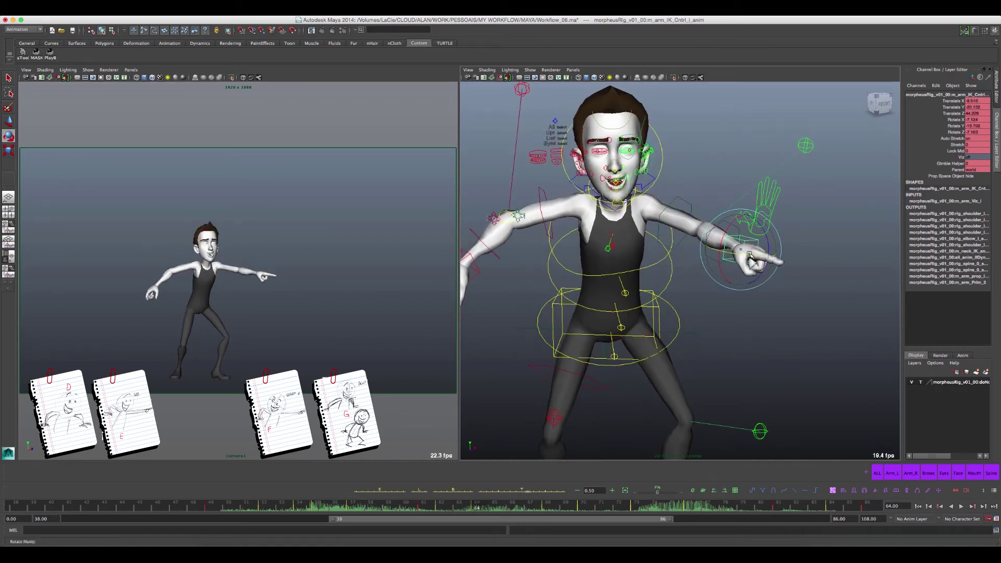
key("comma")
key("period")
key("period")
key("comma")
key("comma")
key("period")
key("period")
key("period")
key("comma")
key("comma")
key("comma")
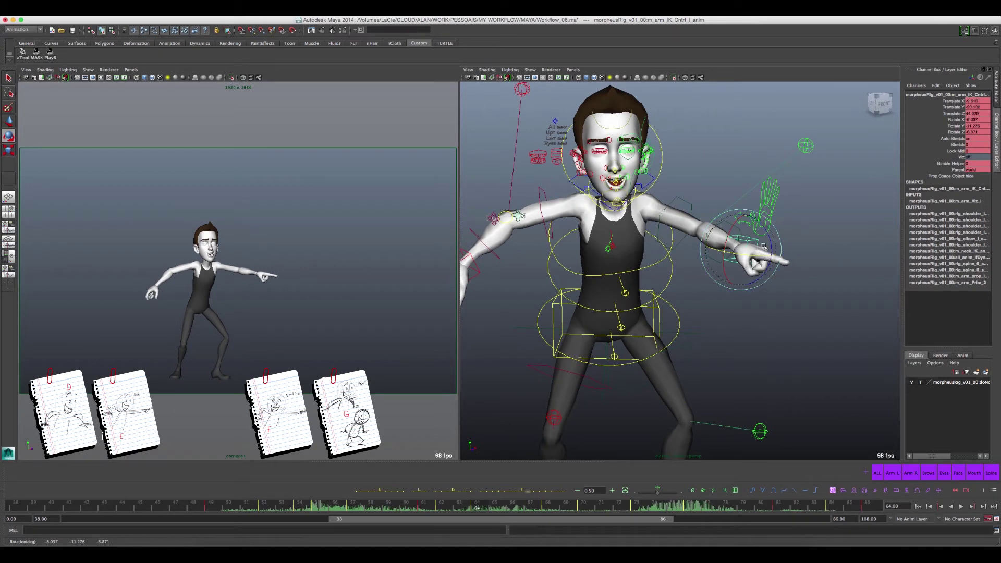
key("w")
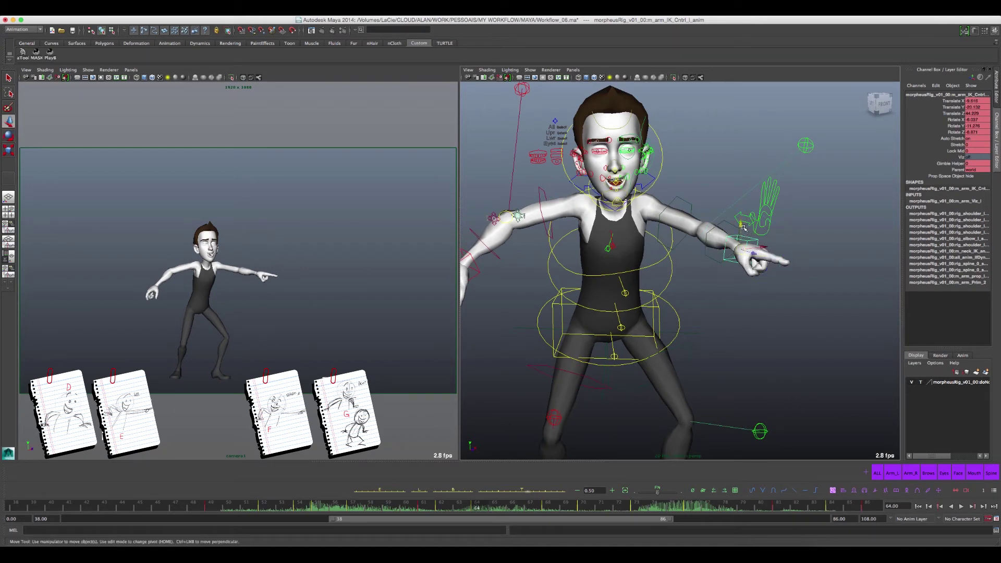
left_click_drag(744, 227, 742, 236)
key("alt+v")
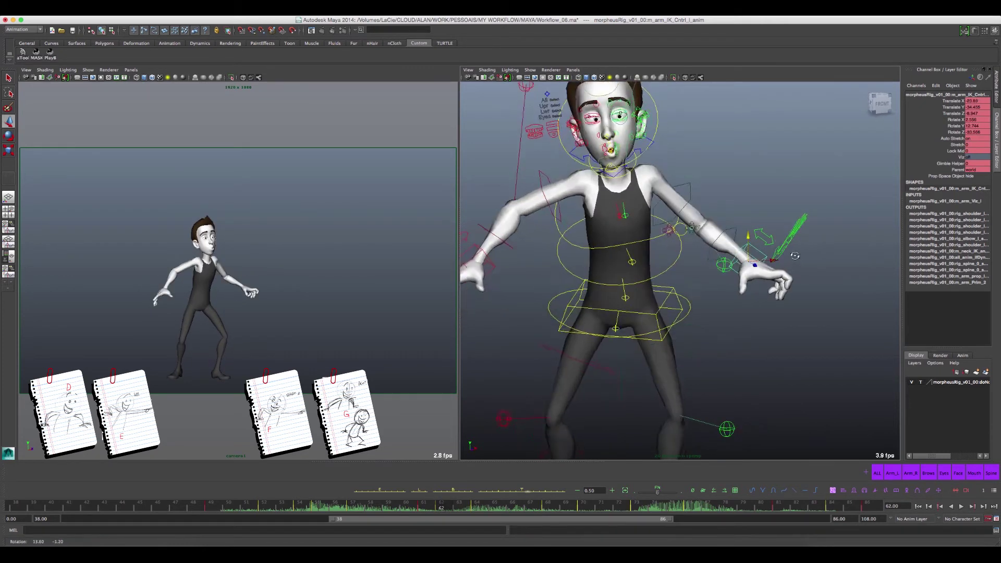
- Blend the left middle, pinky and ring finger poses on the frame-62 breakdown
left_click_drag(803, 257, 795, 223, "alt")
left_click(786, 221)
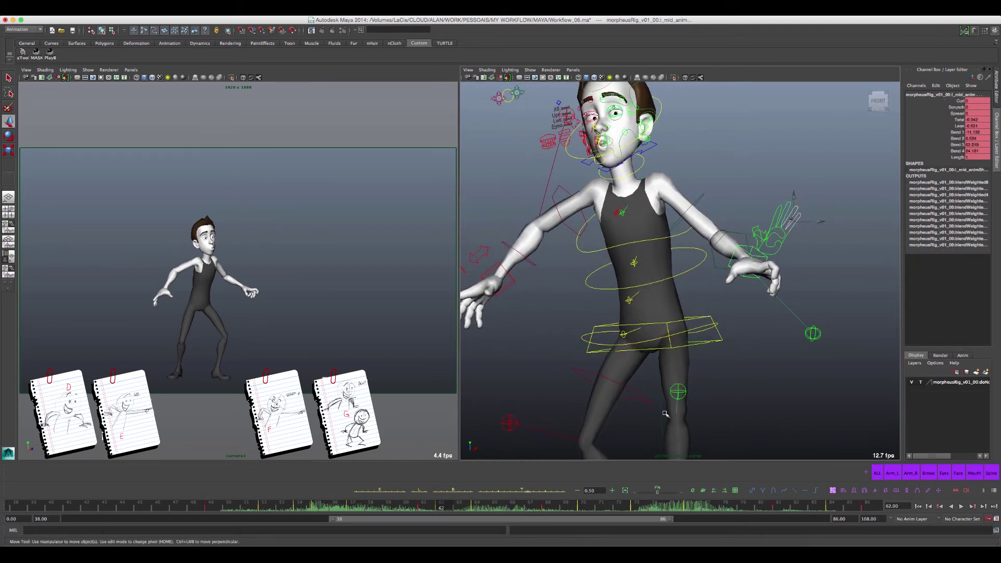
left_click_drag(658, 499, 671, 496)
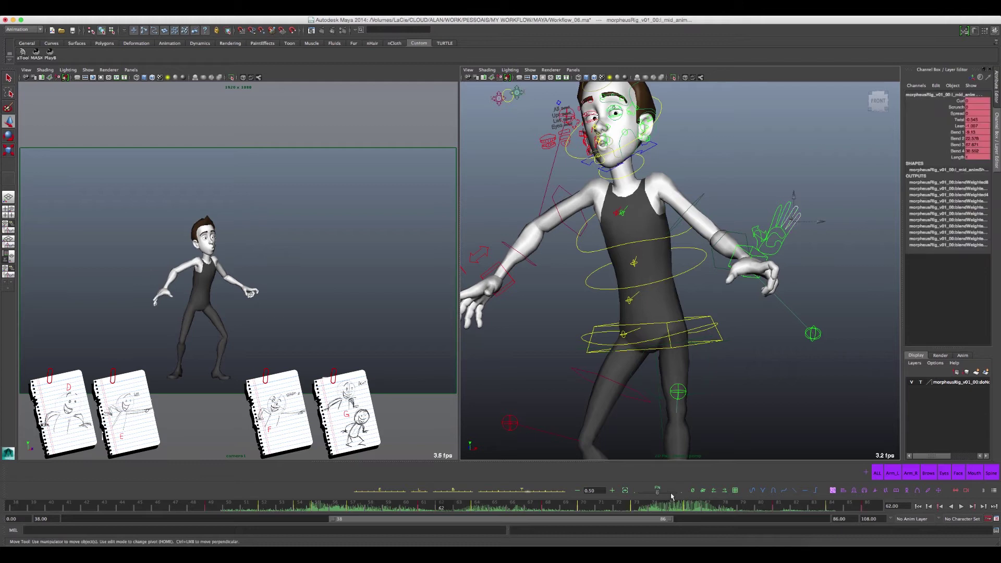
left_click(790, 218)
left_click_drag(658, 497, 670, 495)
left_click(796, 209)
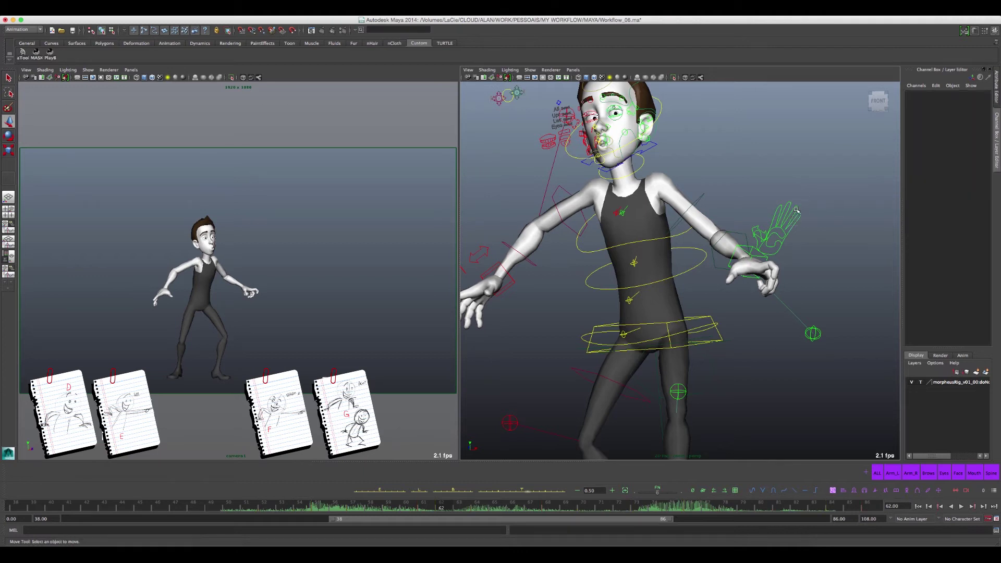
left_click_drag(664, 494, 669, 494)
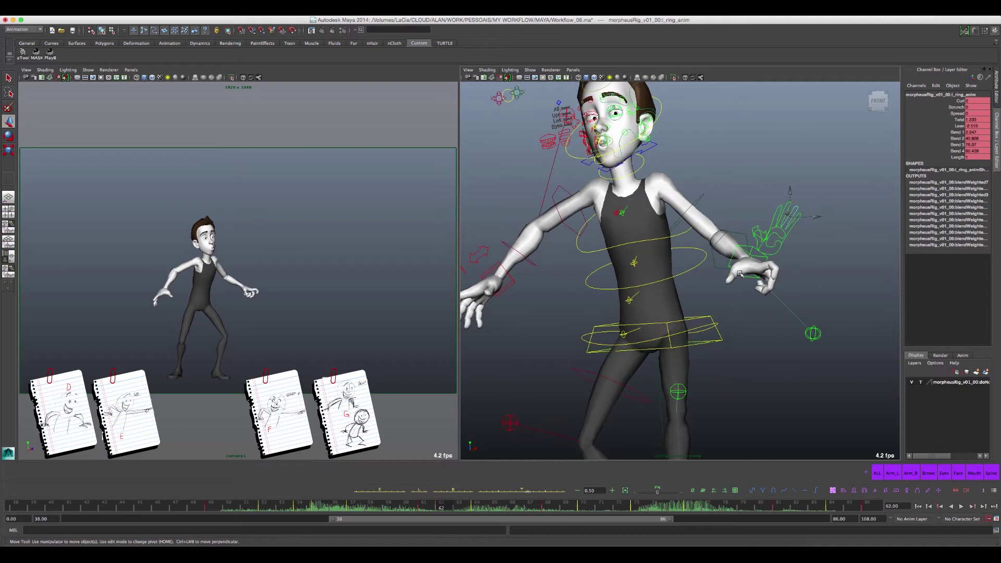
key("alt+comma")
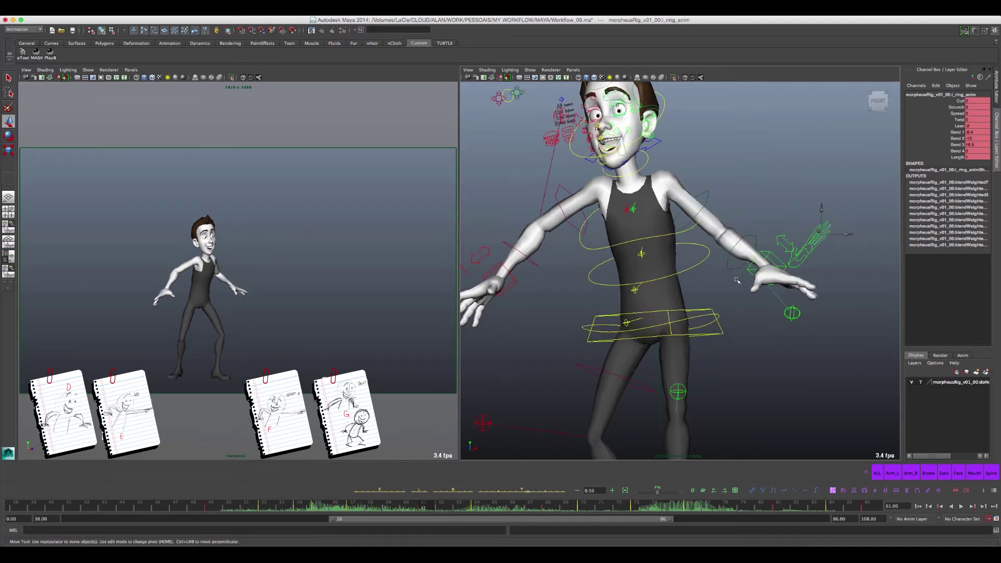
key("alt+period")
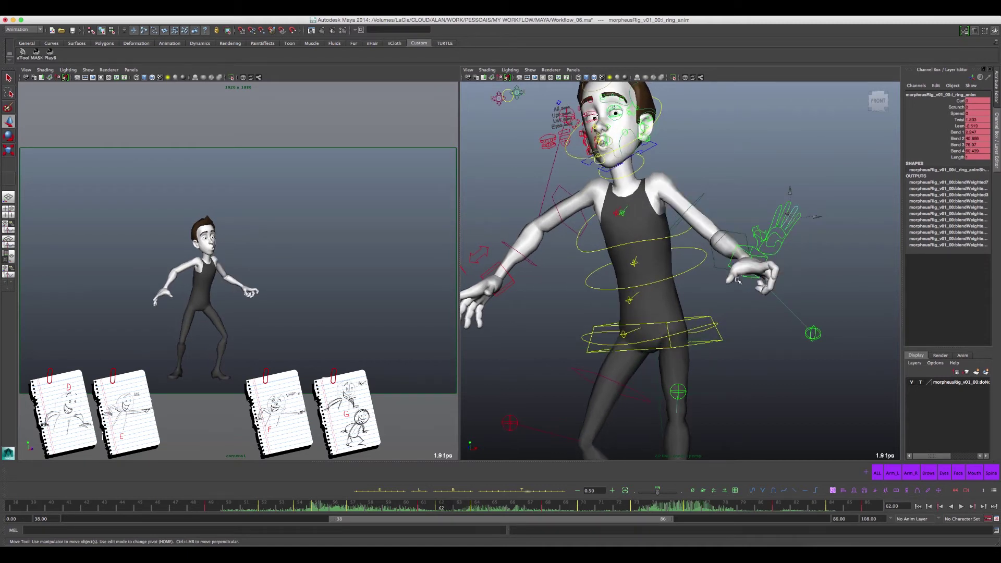
- Reduce the index finger's Band 3 to 29.64, comparing against frames 57, 64 and 68
left_click(803, 253)
left_click(777, 206)
left_click(954, 147)
middle_click_drag(786, 238, 729, 233)
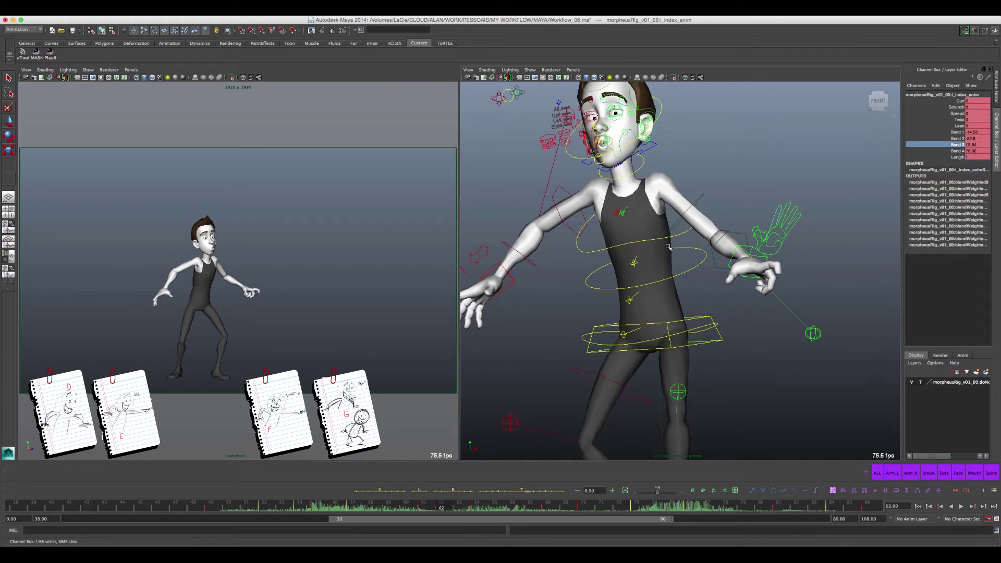
key("alt+period")
key("alt+period")
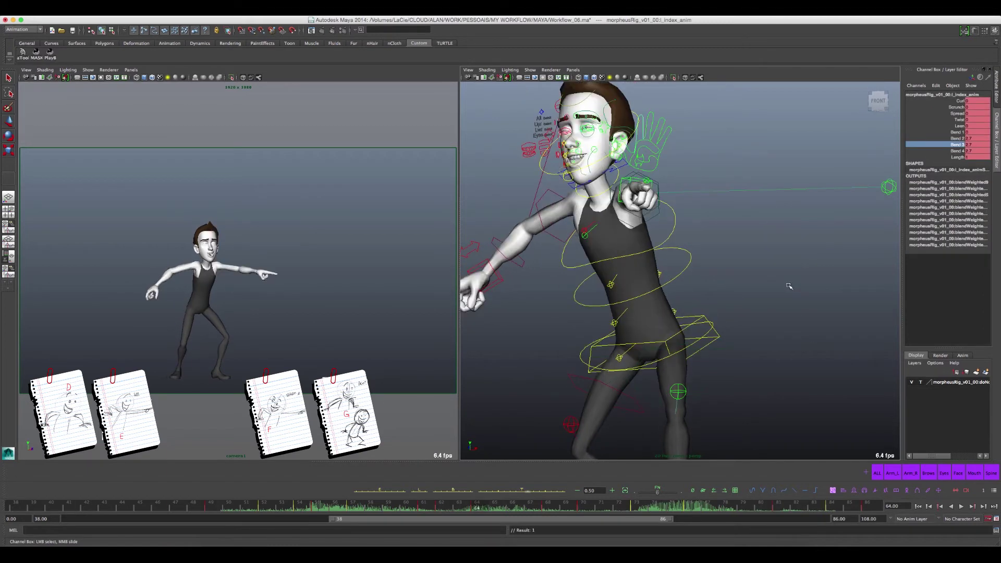
key("alt+comma")
key("alt+comma")
key("alt+comma")
key("alt+period")
key("alt+period")
key("alt+period")
key("alt+comma")
key("alt+comma")
key("alt+comma")
key("alt+comma")
key("alt+comma")
key("alt+comma")
key("alt+comma")
key("alt+comma")
key("alt+comma")
key("alt+period")
key("alt+comma")
key("alt+period")
key("alt+period")
key("alt+period")
key("alt+period")
key("alt+period")
key("alt+period")
key("alt+period")
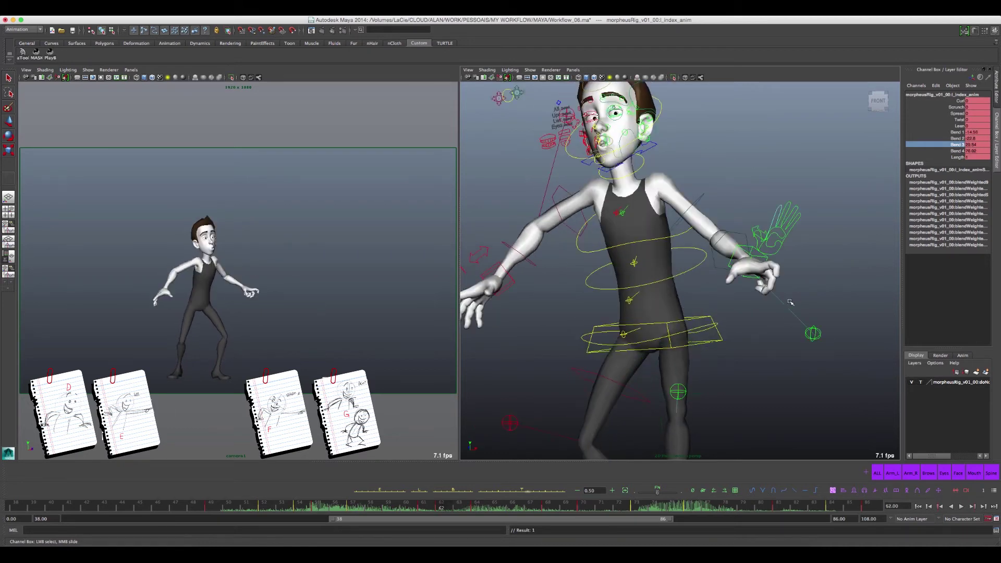
left_click(739, 246)
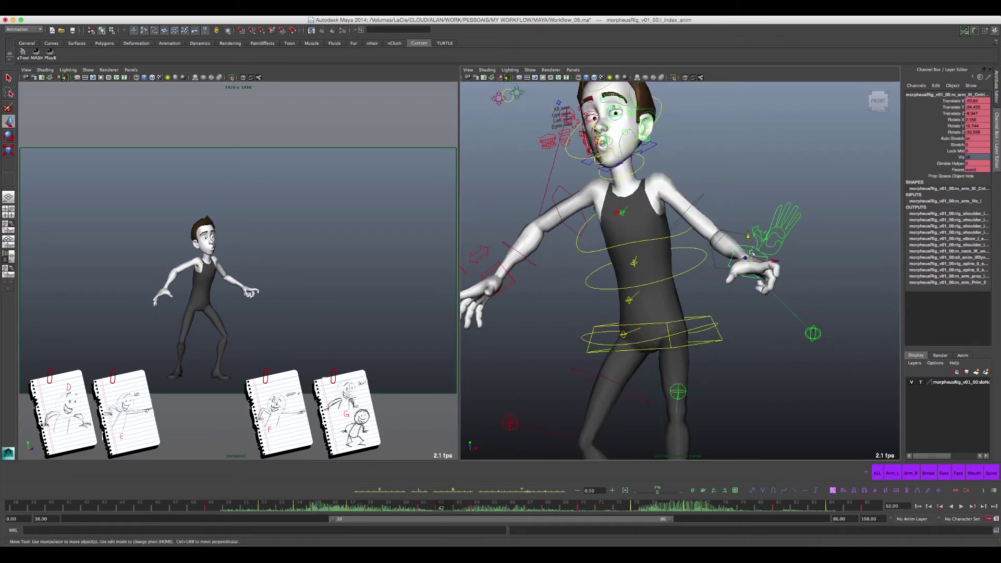
- Review the pointing arm's motion across frames 55–62, then select all rig controls
key("w")
key("alt+comma")
key("alt+comma")
key("alt+comma")
key("alt+comma")
key("alt+comma")
key("alt+comma")
key("alt+comma")
key("alt+period")
key("alt+period")
key("alt+period")
key("alt+period")
key("alt+period")
key("alt+period")
key("alt+period")
key("alt+comma")
key("alt+comma")
key("alt+period")
key("alt+period")
key("alt+period")
key("alt+period")
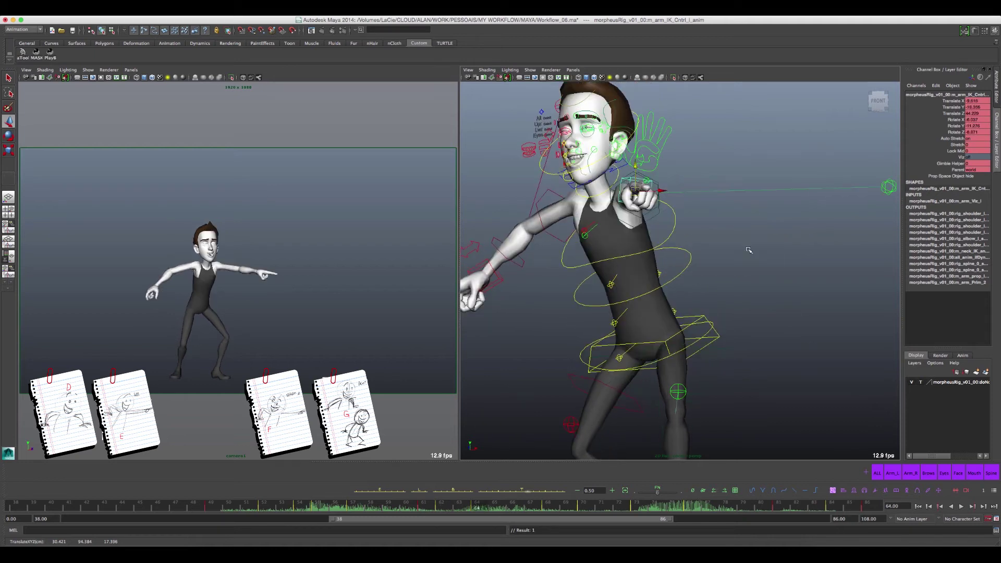
key("alt+comma")
key("alt+comma")
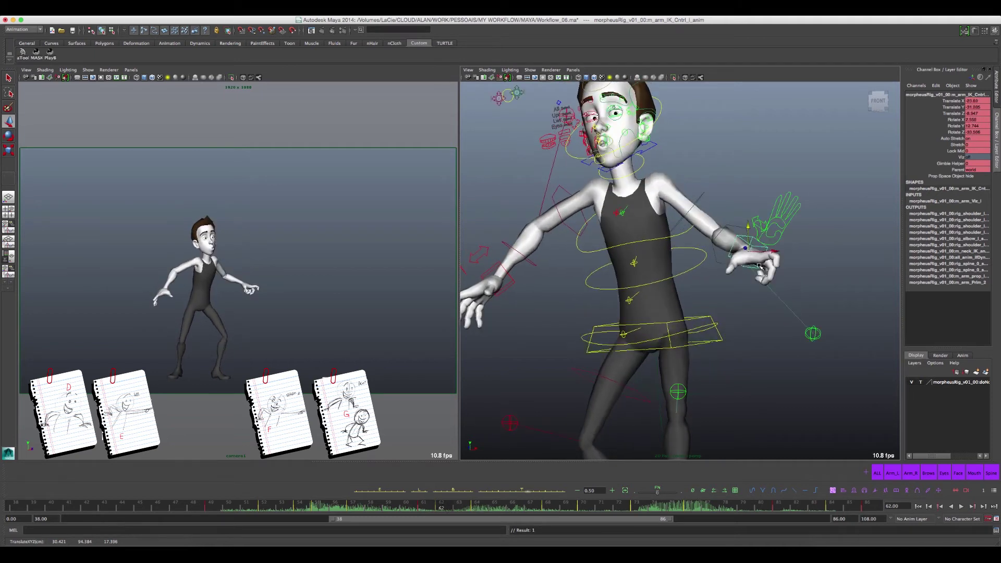
key("alt+comma")
key("alt+comma")
key("alt+period")
key("alt+comma")
key("alt+comma")
key("alt+comma")
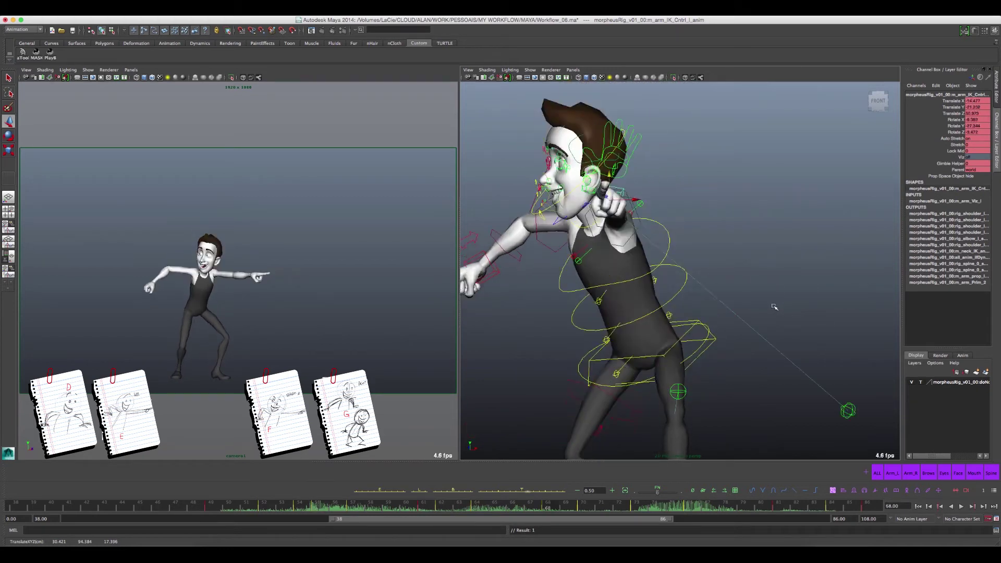
left_click(878, 473)
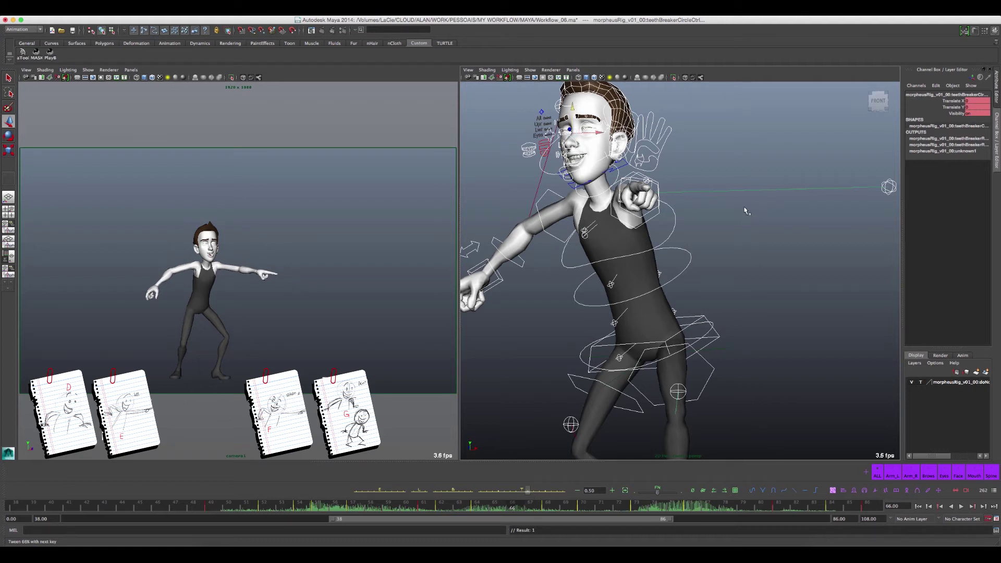
- Step forward toward frame 68 and flip between neighbouring frames to check the body breakdown
key("ctrl+z")
key("alt+period")
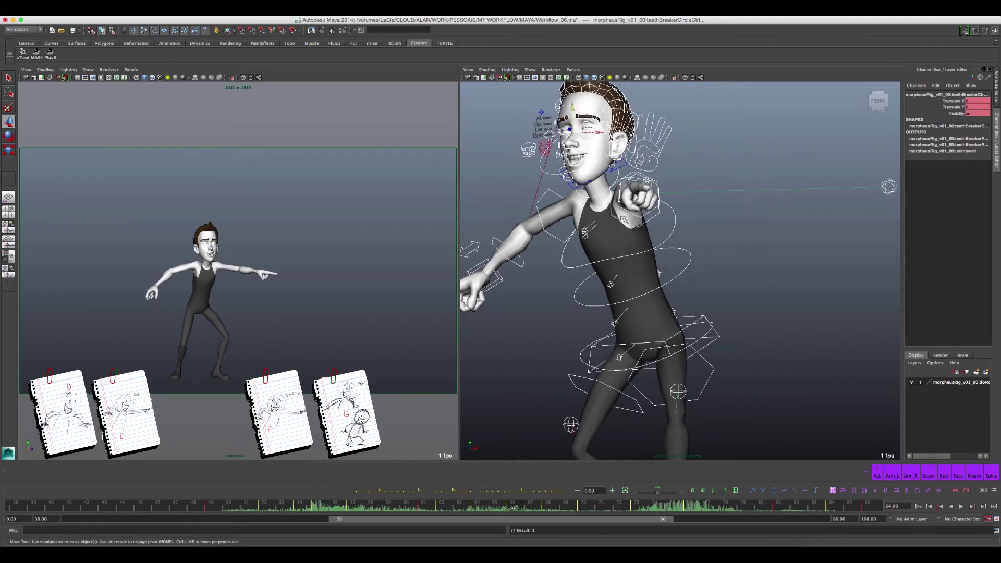
key("alt+period")
key("alt+comma")
key("alt+comma")
key("alt+period")
key("alt+period")
key("alt+comma")
key("alt+comma")
- Marquee-select the body and spine controls and flip between frames 62–70, settling on 66
left_click_drag(526, 433, 854, 156)
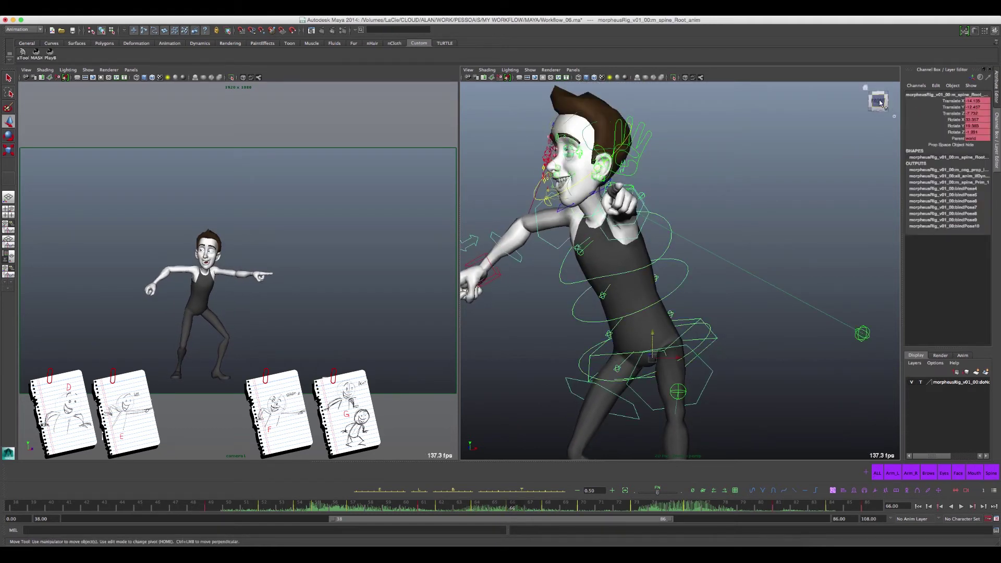
key("alt+comma")
key("alt+comma")
key("alt+comma")
key("alt+comma")
key("alt+period")
key("alt+period")
key("alt+period")
key("alt+period")
key("alt+period")
key("alt+period")
key("alt+period")
key("alt+period")
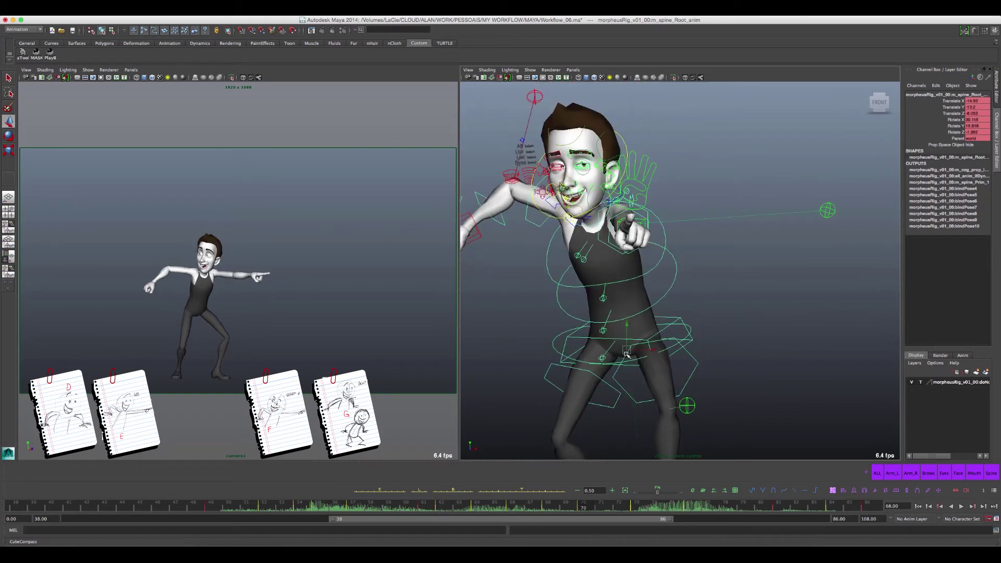
key("alt+comma")
key("alt+comma")
key("alt+comma")
key("alt+comma")
key("alt+period")
key("alt+period")
key("alt+period")
key("alt+period")
key("alt+comma")
key("alt+comma")
key("alt+comma")
key("alt+comma")
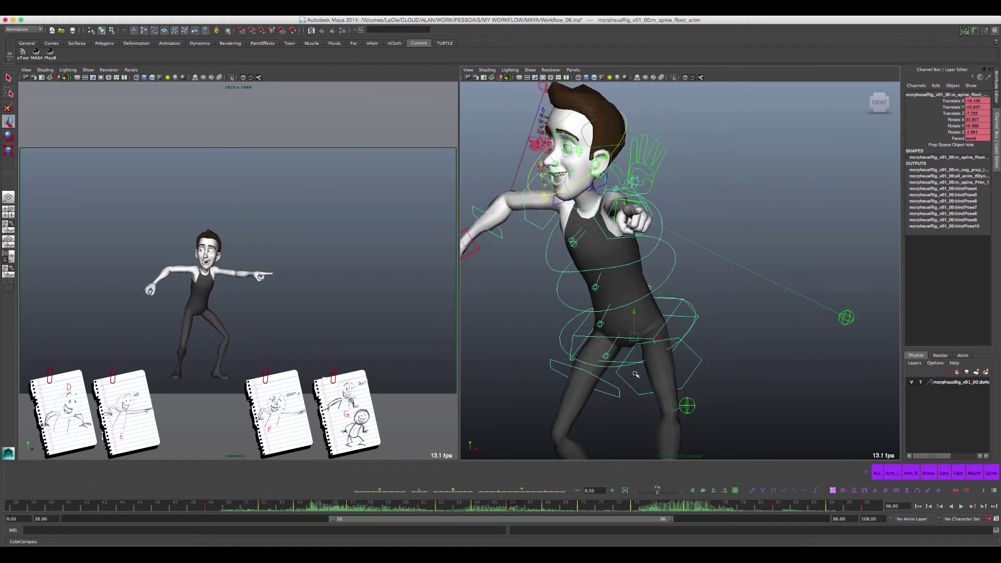
key("alt+period")
key("alt+period")
key("alt+comma")
key("alt+comma")
key("alt+period")
key("alt+period")
key("alt+comma")
key("alt+comma")
key("alt+period")
key("alt+period")
key("alt+comma")
key("alt+comma")
key("alt+period")
key("alt+period")
key("alt+comma")
key("alt+comma")
- Re-check the spine root pose across frames 62–68, then pick the left arm IK control
key("alt+comma")
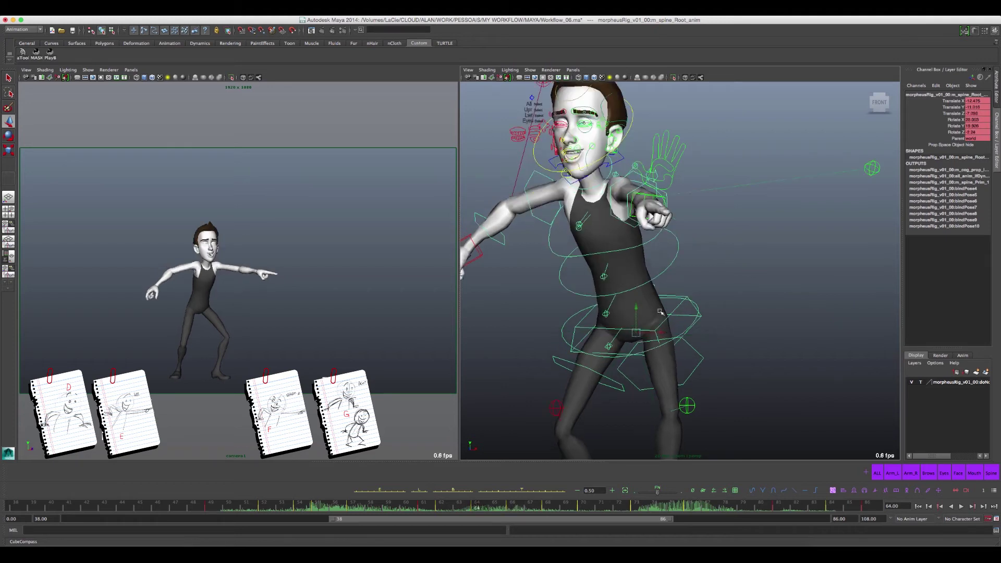
key("alt+comma")
key("alt+period")
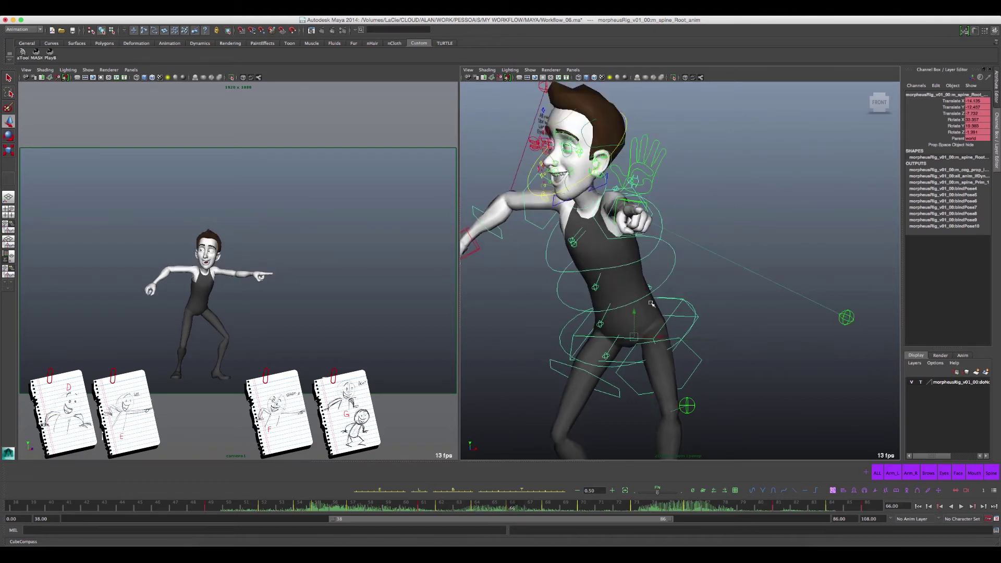
key("alt+period")
key("alt+comma")
key("alt+comma")
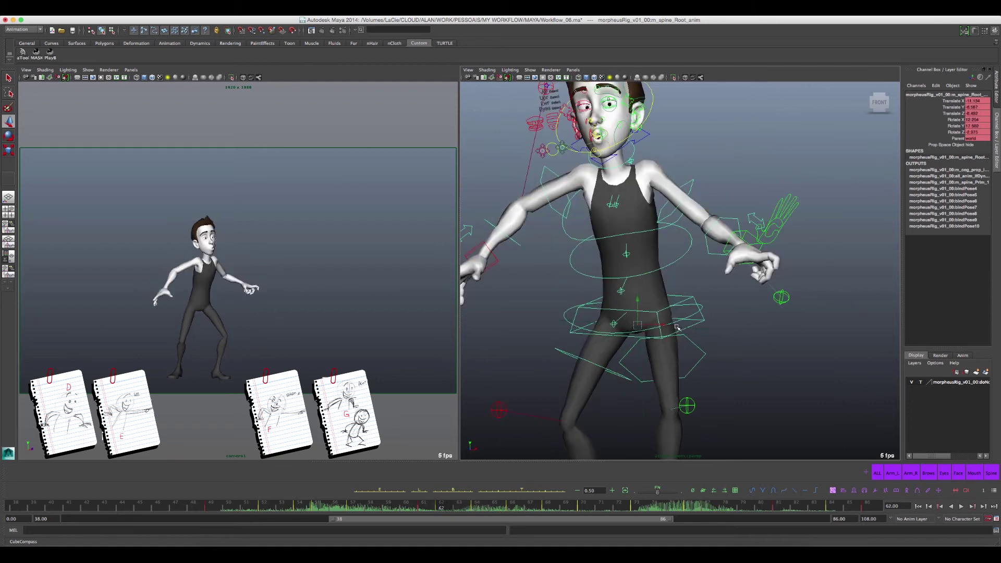
key("alt+period")
key("alt+period")
key("alt+comma")
key("alt+comma")
key("alt+comma")
key("alt+comma")
key("alt+period")
key("alt+period")
key("alt+period")
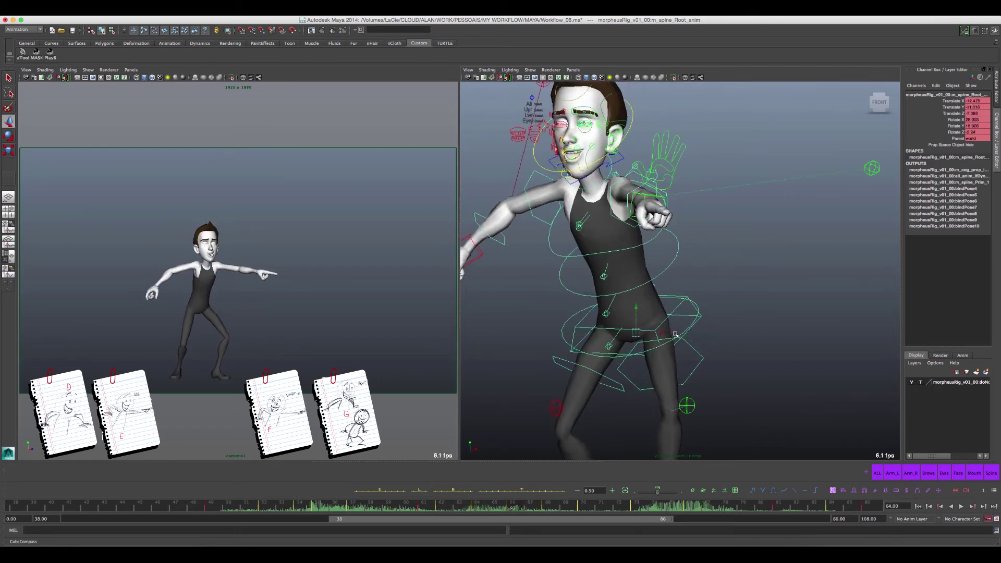
key("alt+period")
key("alt+period")
key("alt+period")
key("alt+comma")
key("alt+comma")
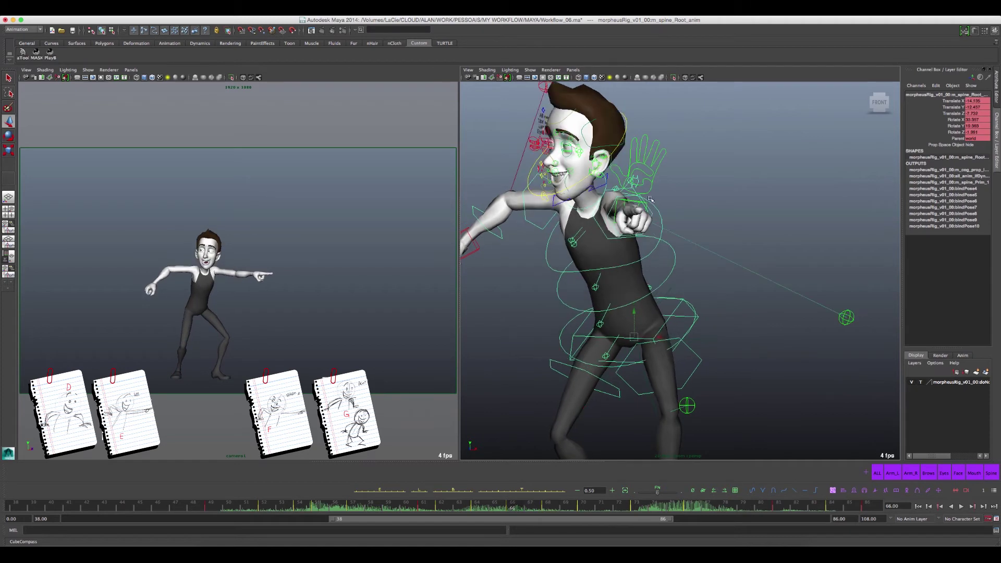
left_click(647, 218)
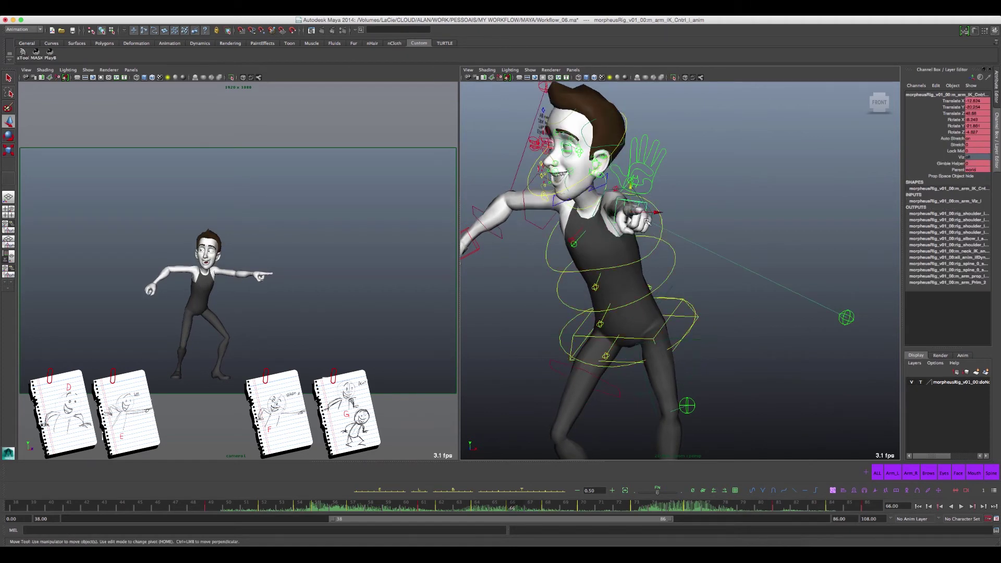
key("alt+period")
key("alt+period")
key("alt+comma")
key("alt+comma")
left_click_drag(658, 491, 658, 491)
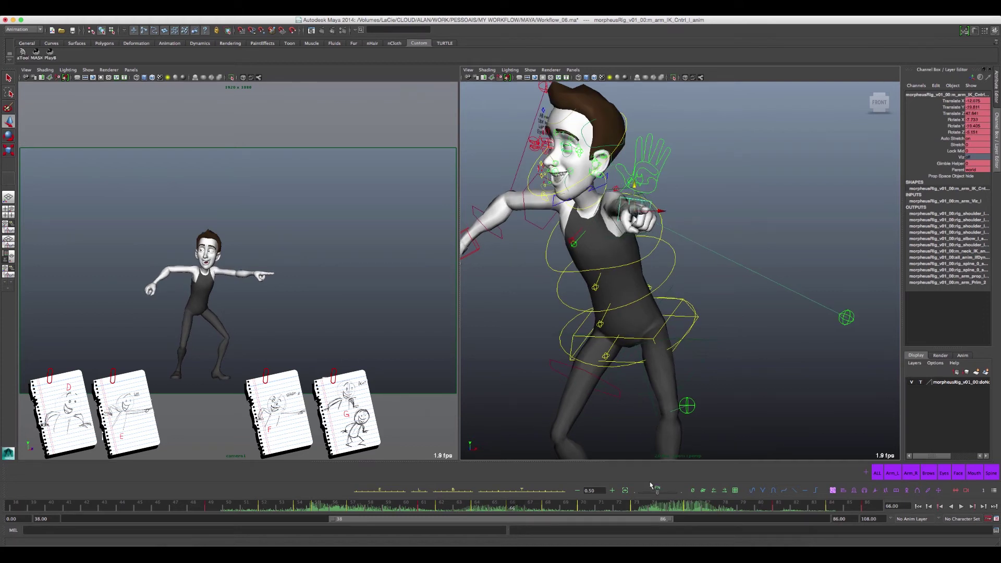
key("alt+comma")
key("alt+comma")
key("alt+comma")
key("alt+comma")
key("alt+comma")
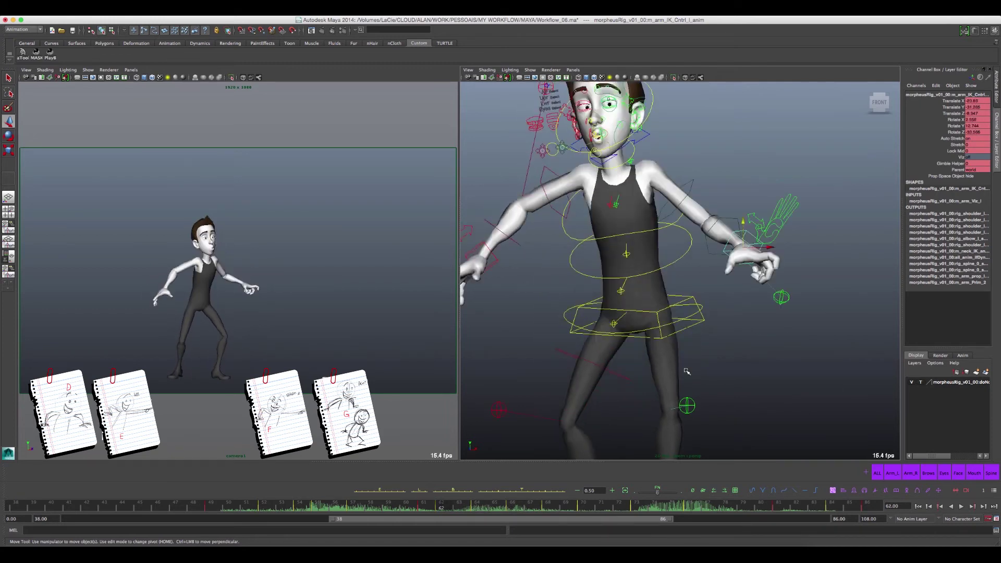
key("period")
key("period")
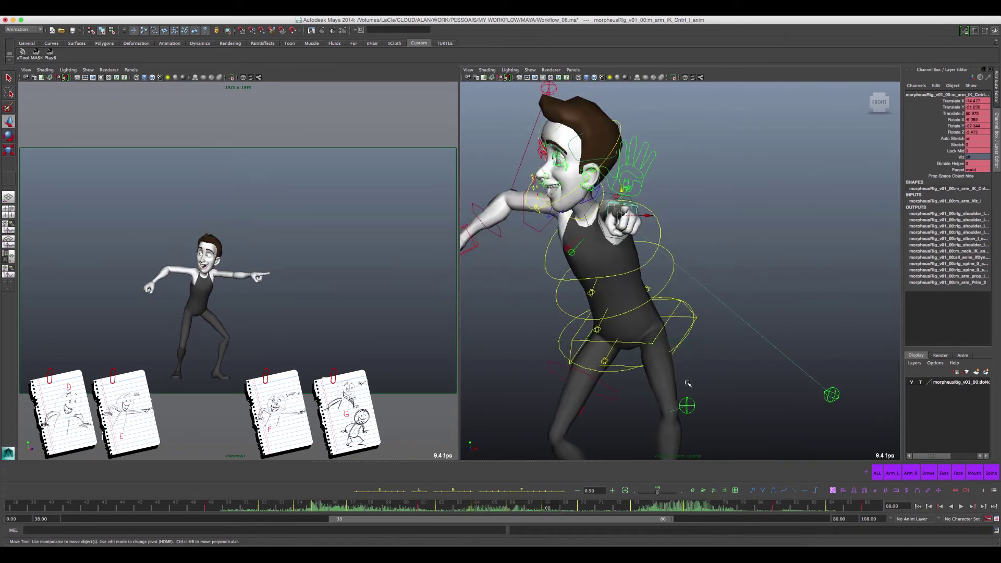
key("comma")
key("period")
key("comma")
key("period")
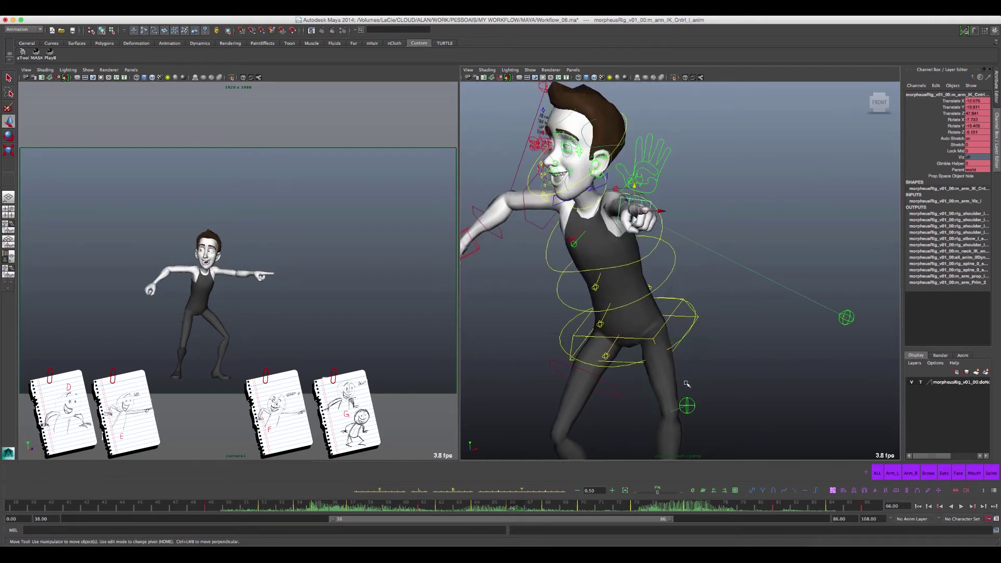
key("comma")
key("period")
key("comma")
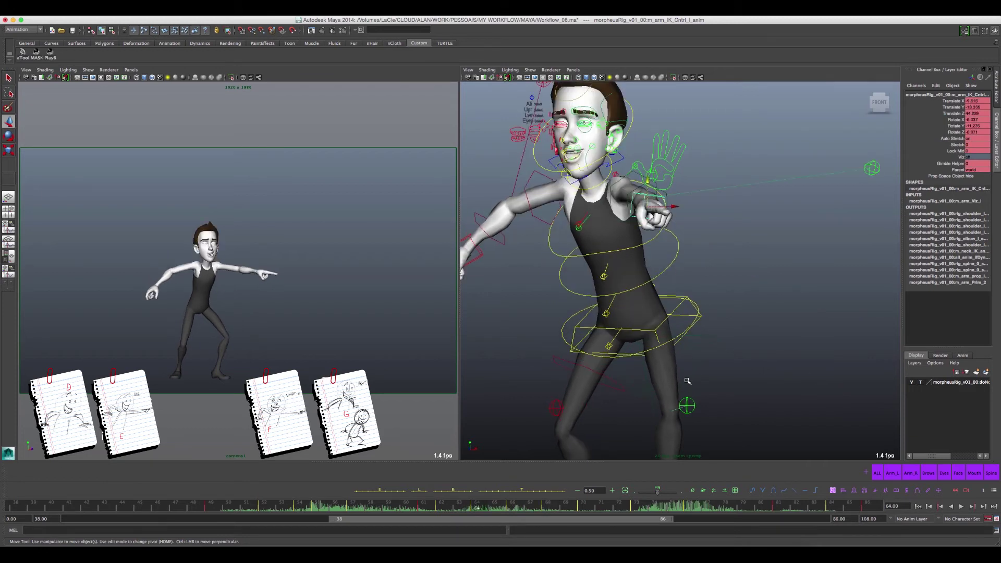
key("period")
key("comma")
key("period")
key("comma")
key("period")
key("period")
key("period")
key("period")
key("comma")
key("comma")
key("comma")
key("comma")
key("period")
key("period")
key("period")
key("comma")
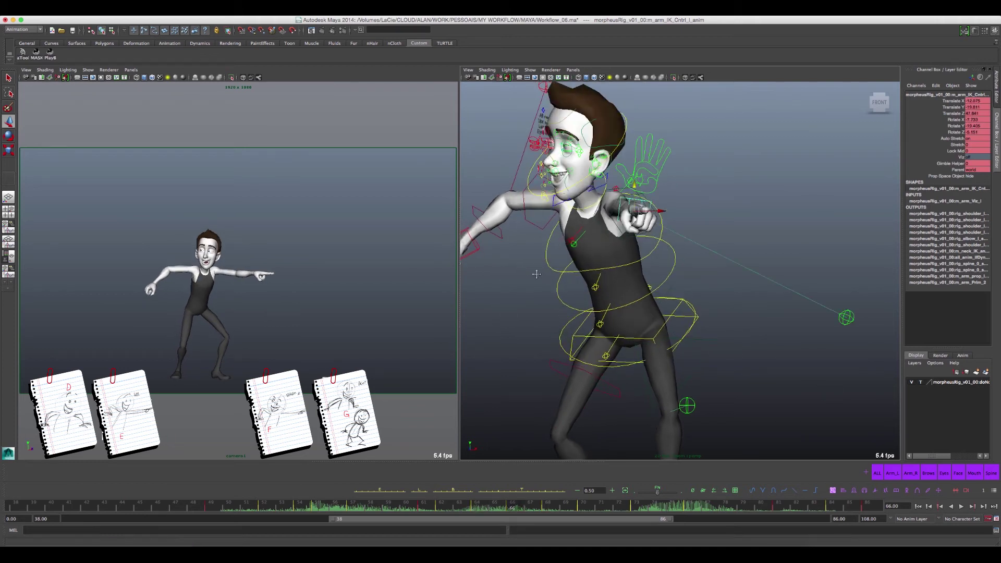
left_click_drag(527, 270, 550, 274, "alt")
- Select the right arm wrist control and move it to adjust the frame-64 breakdown
left_click(533, 276)
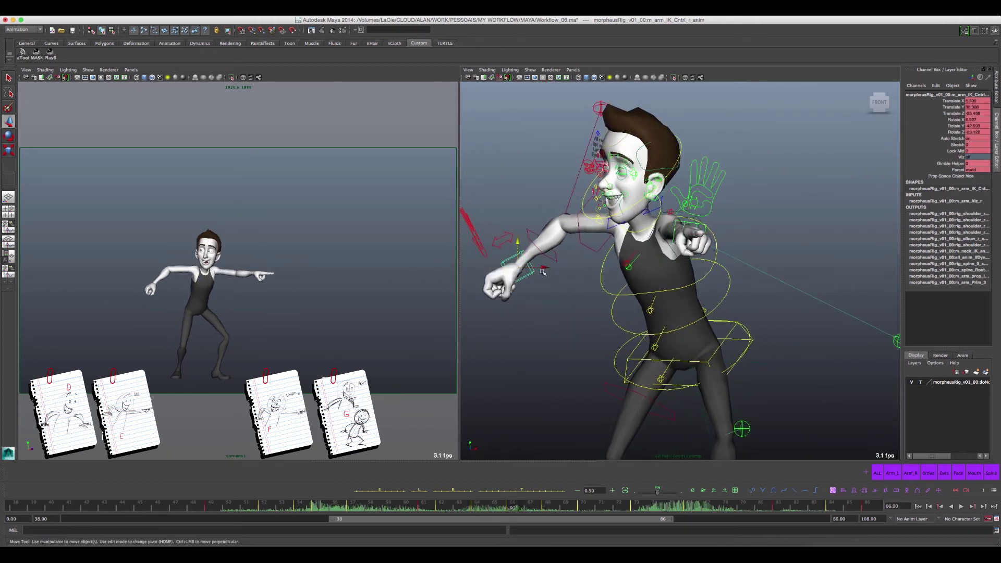
key("comma")
key("comma")
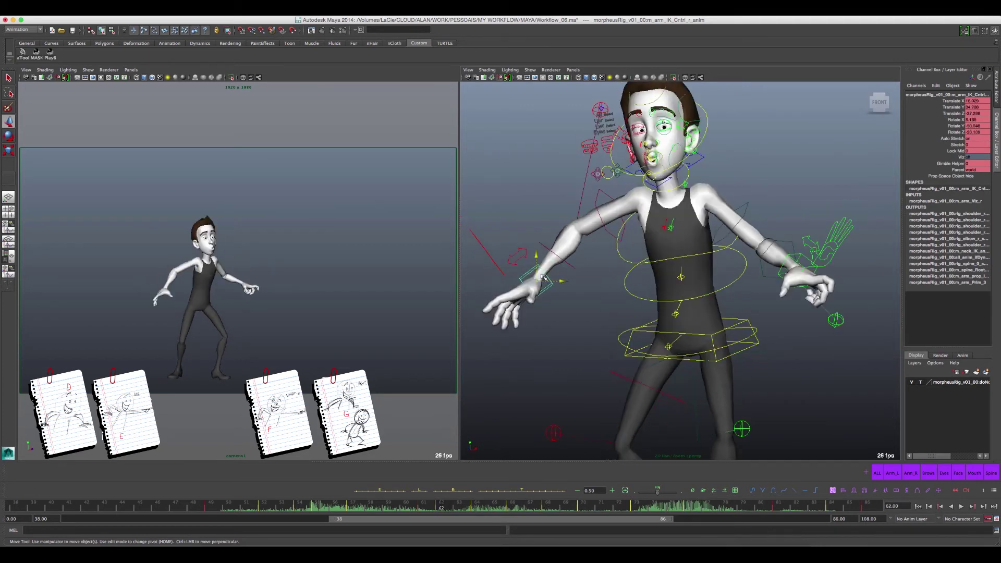
key("period")
key("period")
left_click_drag(542, 275, 539, 268)
key("period")
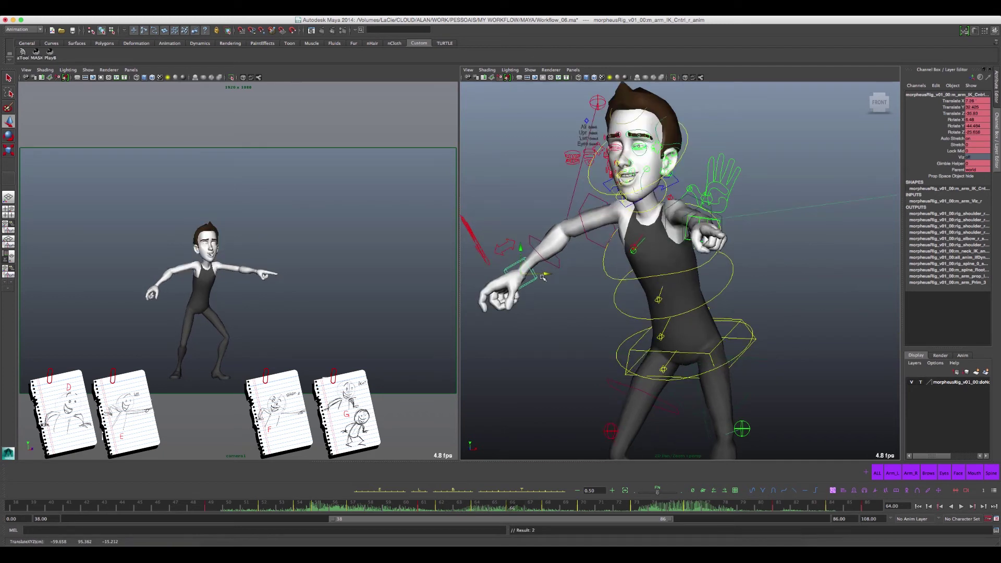
key("comma")
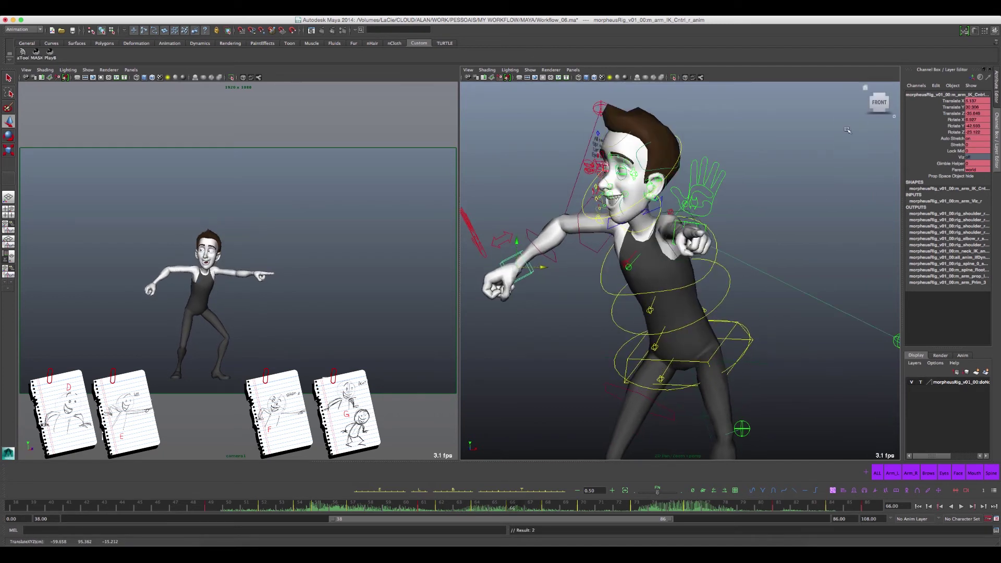
- View the pose from the ViewCube's left side, step through frames 64–68, then undo once
left_click(865, 102)
key("comma")
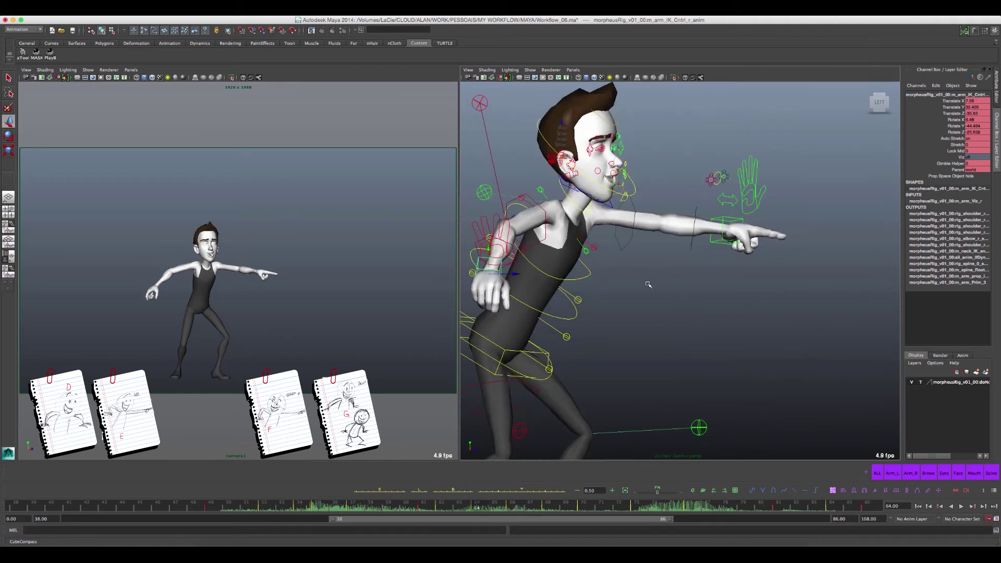
key("period")
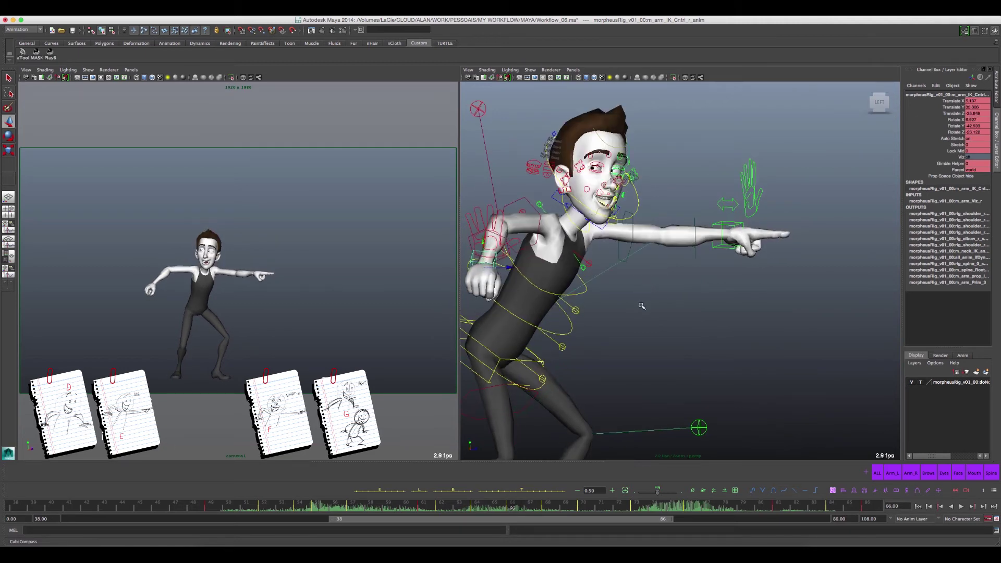
key("period")
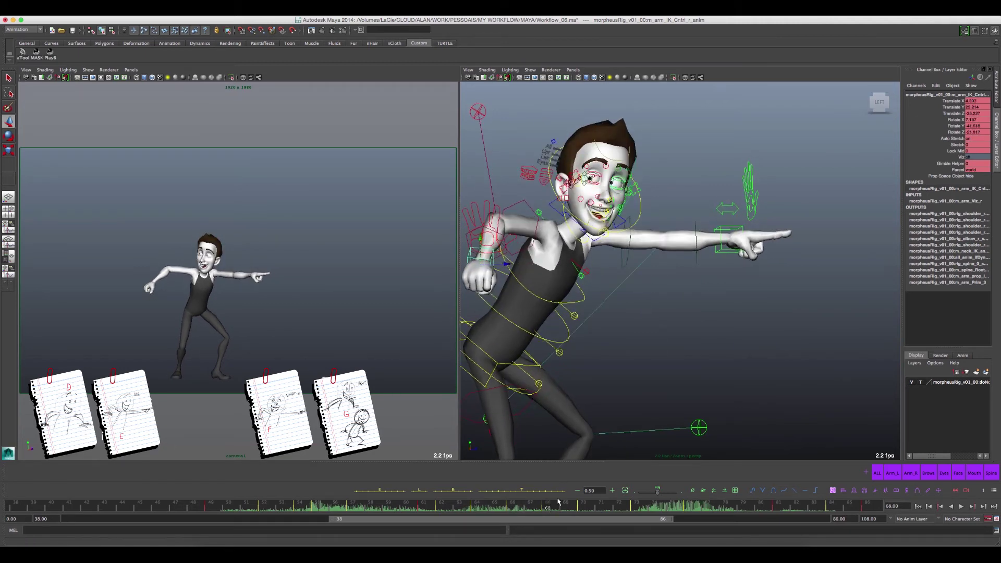
key("ctrl+z")
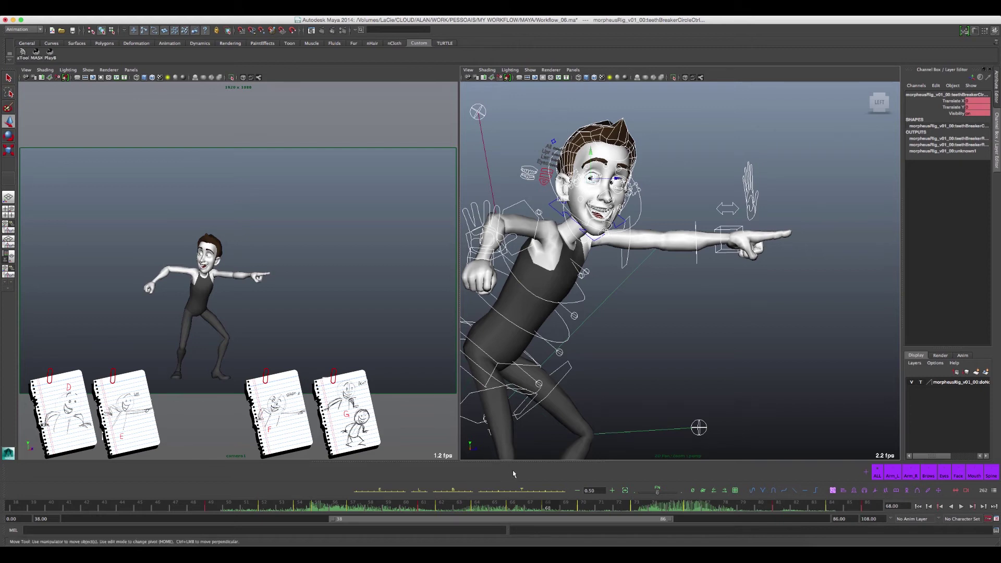
- Apply Default Key Color to the timeline keys, return to frame 64 and deselect everything
right_click(522, 493)
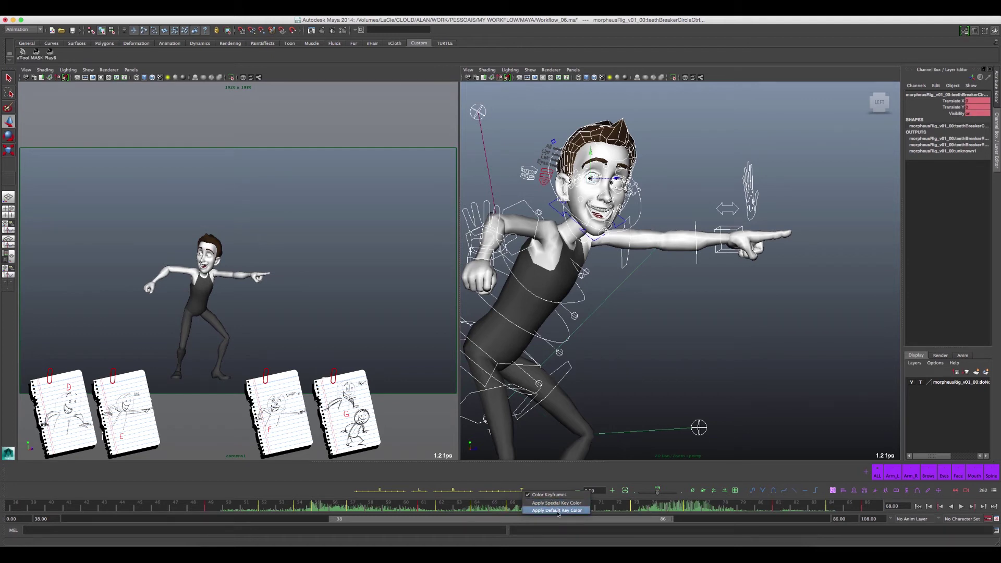
left_click(558, 511)
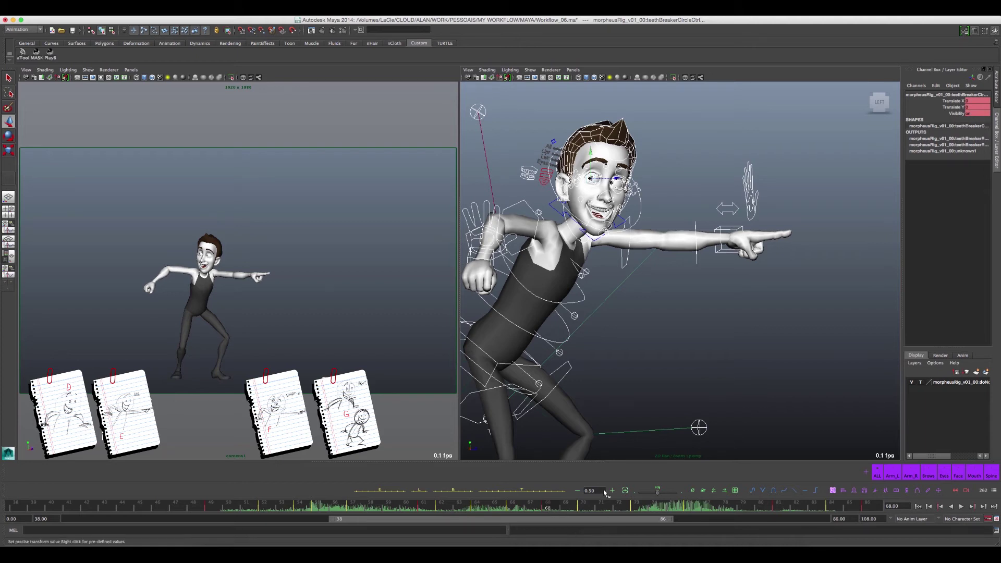
key("comma")
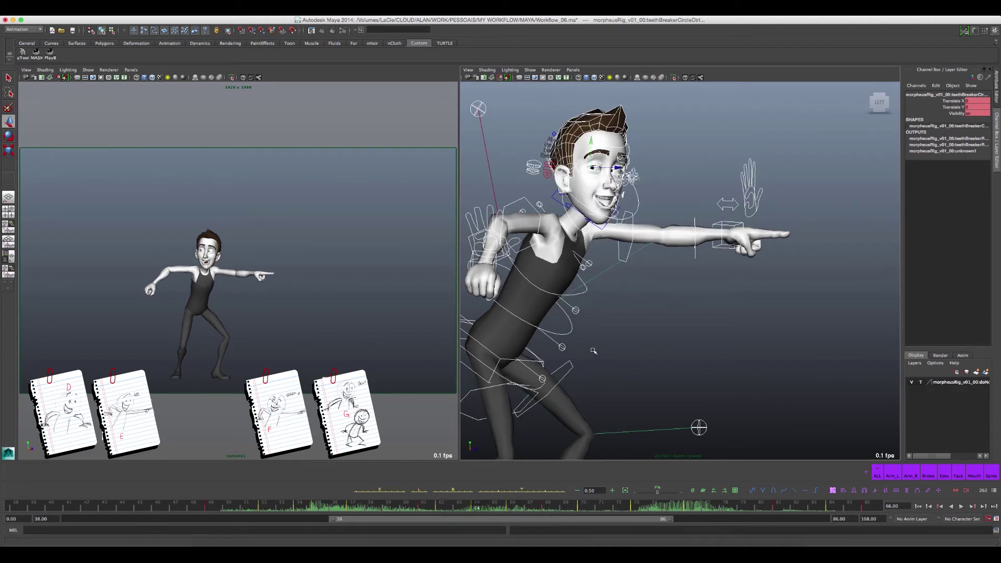
key("comma")
left_click(602, 269)
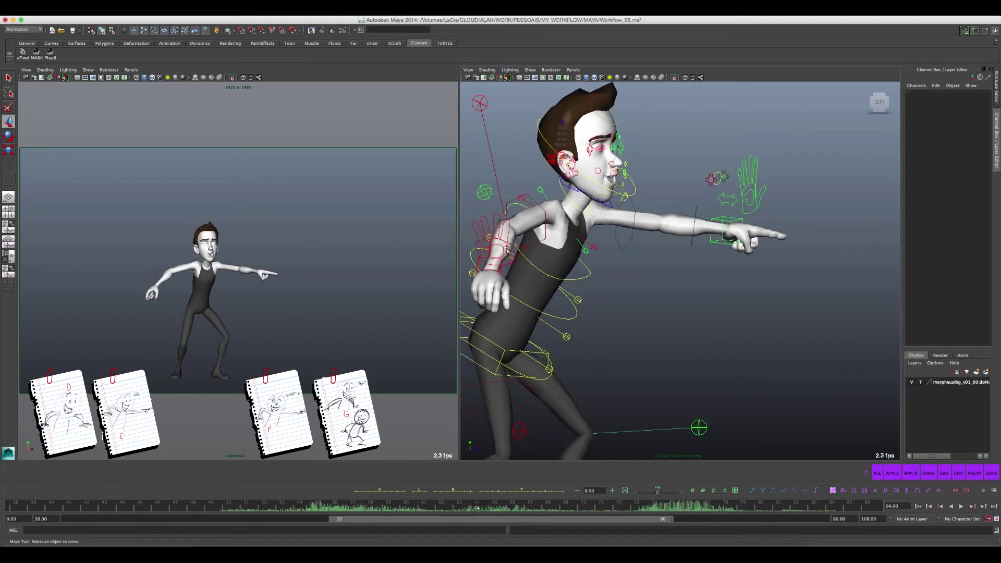
- Select the right wrist control and pan the view while flipping neighbouring frames
left_click(477, 265)
key("period")
key("comma")
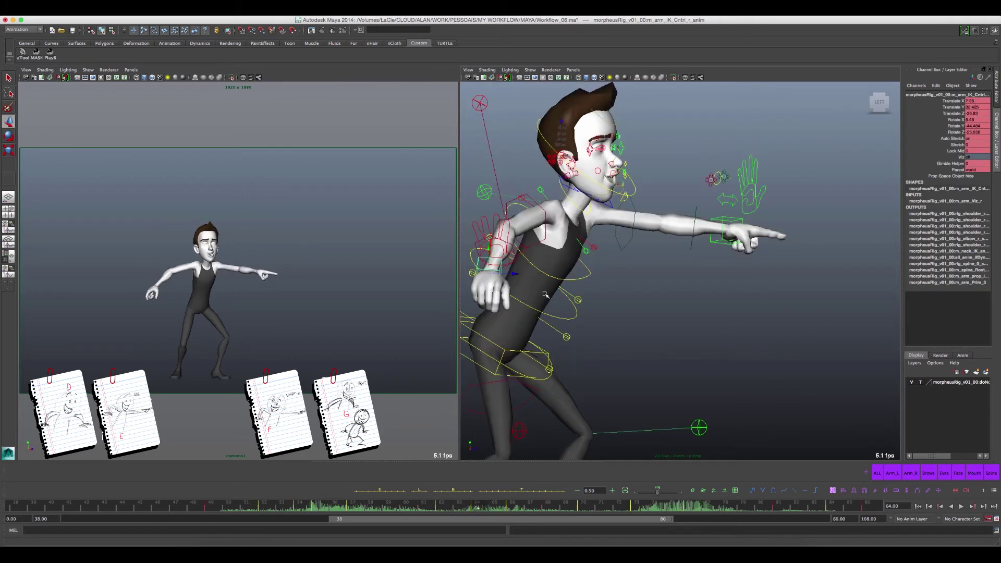
middle_click_drag(544, 297, 609, 301, "alt")
key("period")
key("comma")
- Step through frames 62–66 to compare the arm poses, landing on frame 64
key("period")
key("comma")
key("period")
key("comma")
key("comma")
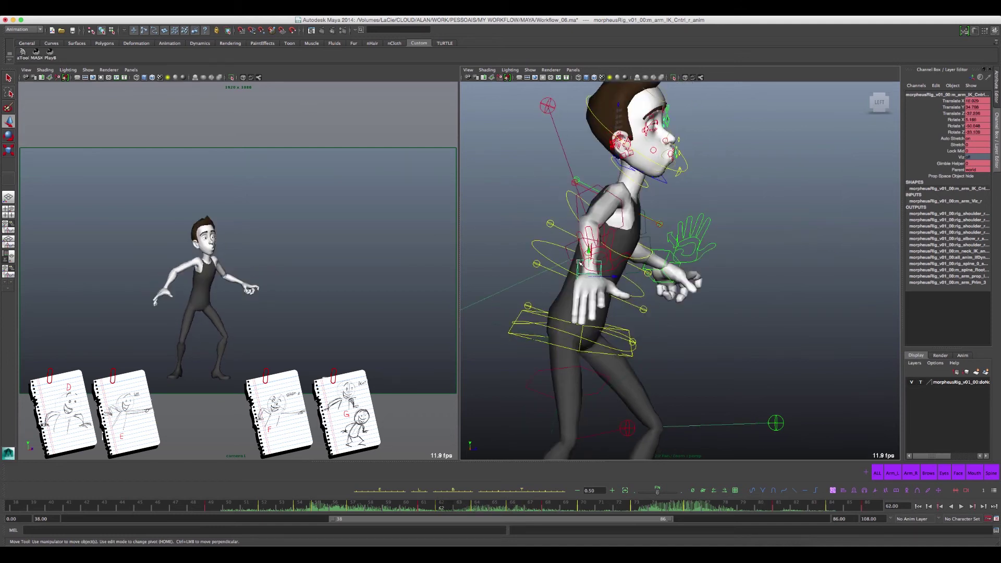
key("period")
key("period")
key("comma")
key("period")
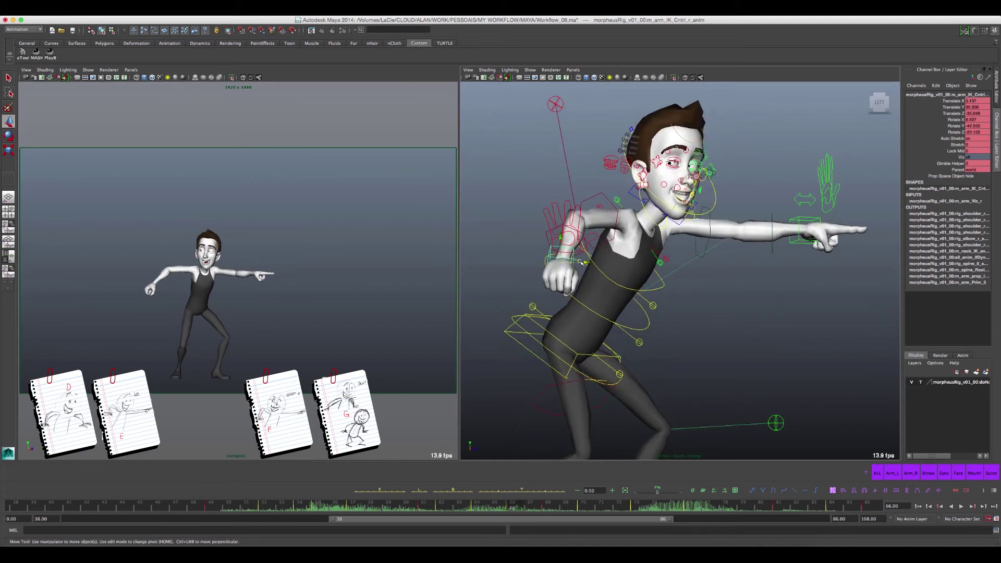
key("period")
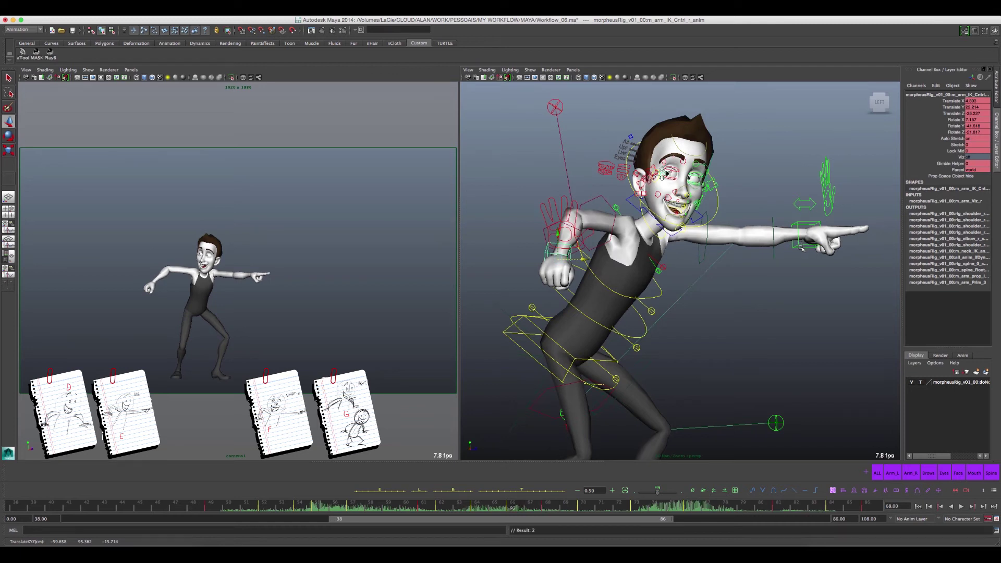
key("comma")
key("period")
key("period")
key("comma")
key("period")
key("period")
- Drag the left wrist control to straighten the pointing arm, checking frames 64–66
key("period")
left_click(804, 213)
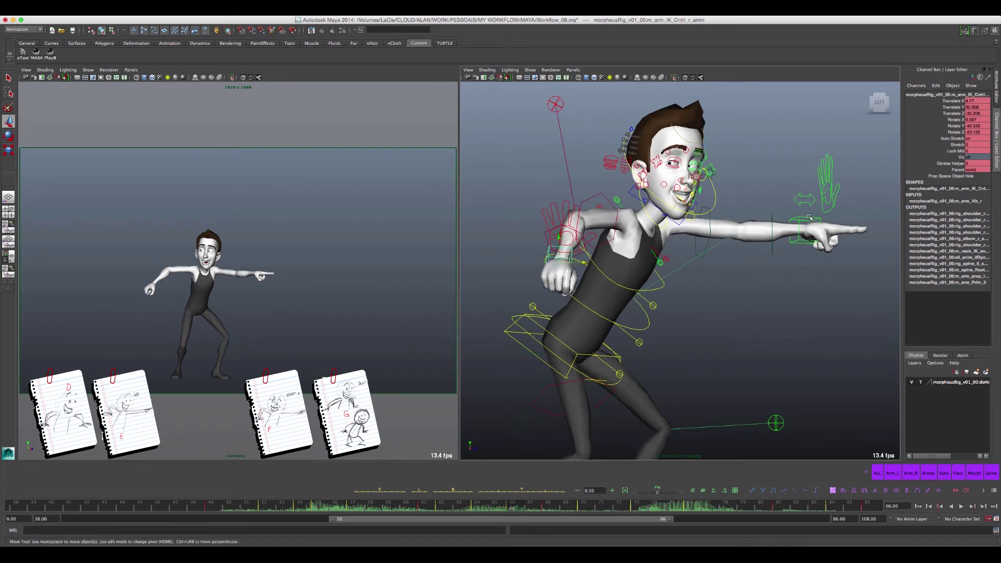
left_click_drag(804, 213, 807, 222)
key("comma")
key("comma")
key("period")
key("period")
key("period")
key("period")
key("period")
key("comma")
key("comma")
key("comma")
key("period")
key("period")
key("period")
key("comma")
key("comma")
key("comma")
key("period")
key("period")
key("period")
key("comma")
key("comma")
key("comma")
key("comma")
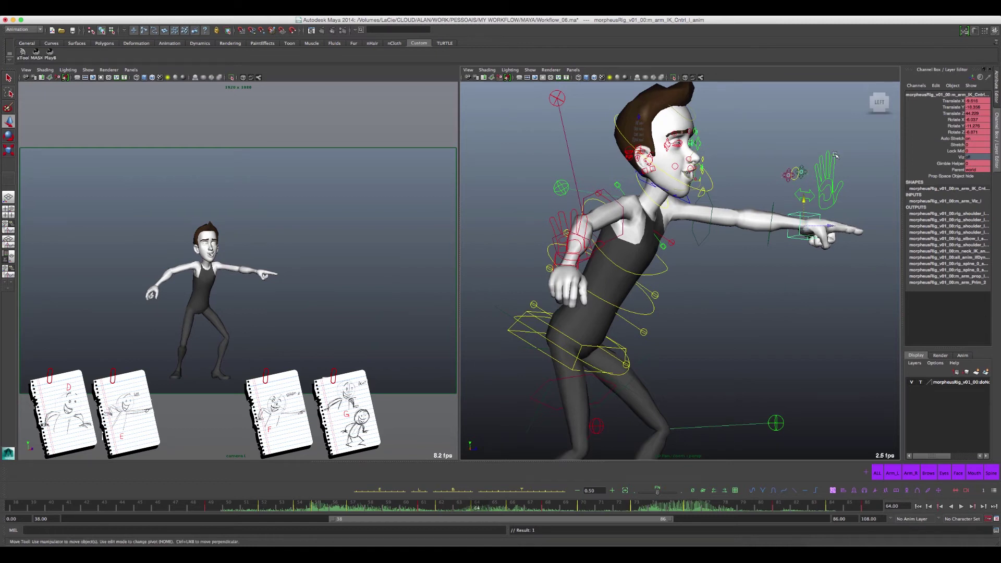
- Select the left index finger control and adjust its Bend 3 and Bend 4 curl
left_click(852, 196)
left_click(833, 162)
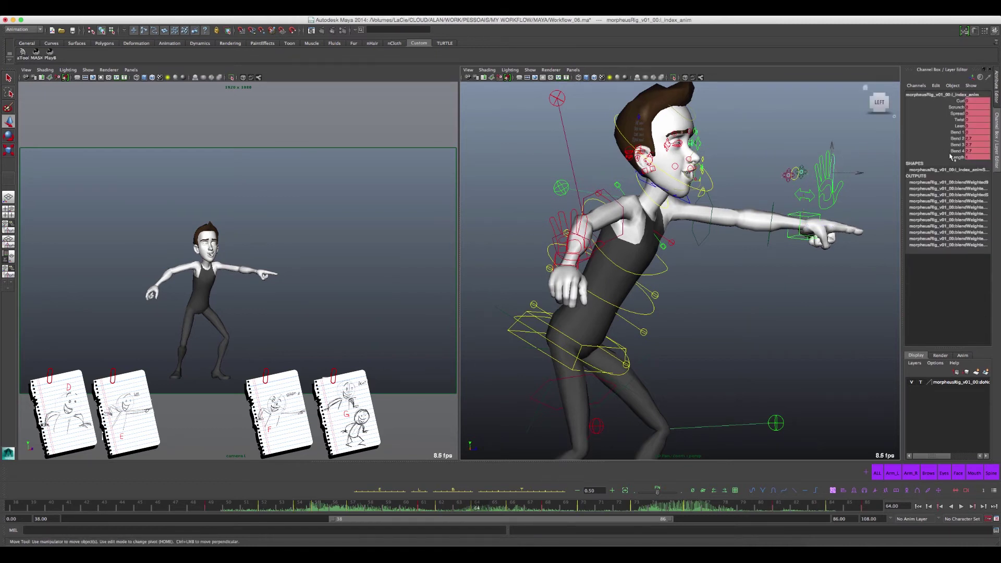
left_click_drag(959, 145, 960, 150)
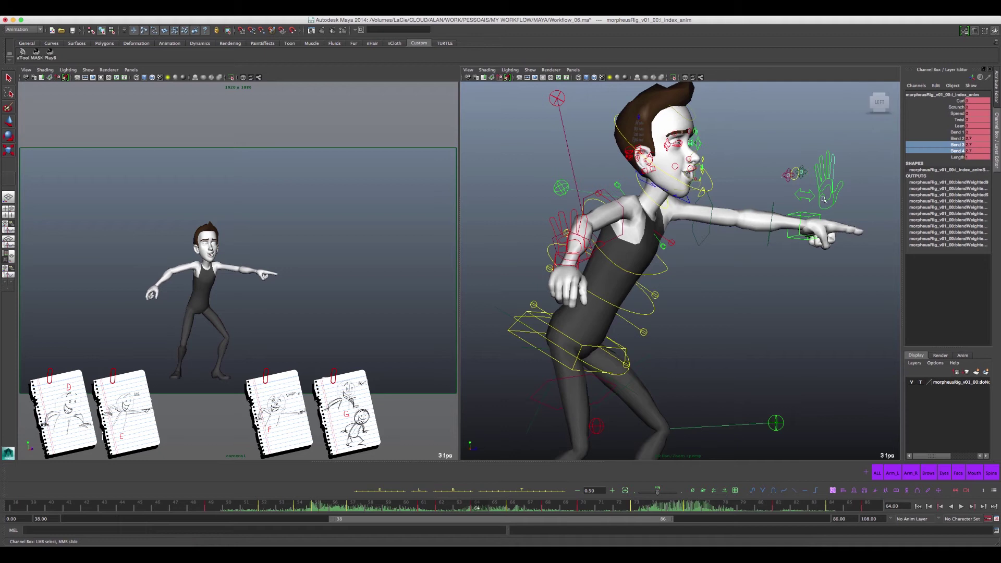
middle_click_drag(857, 232, 848, 211)
key("period")
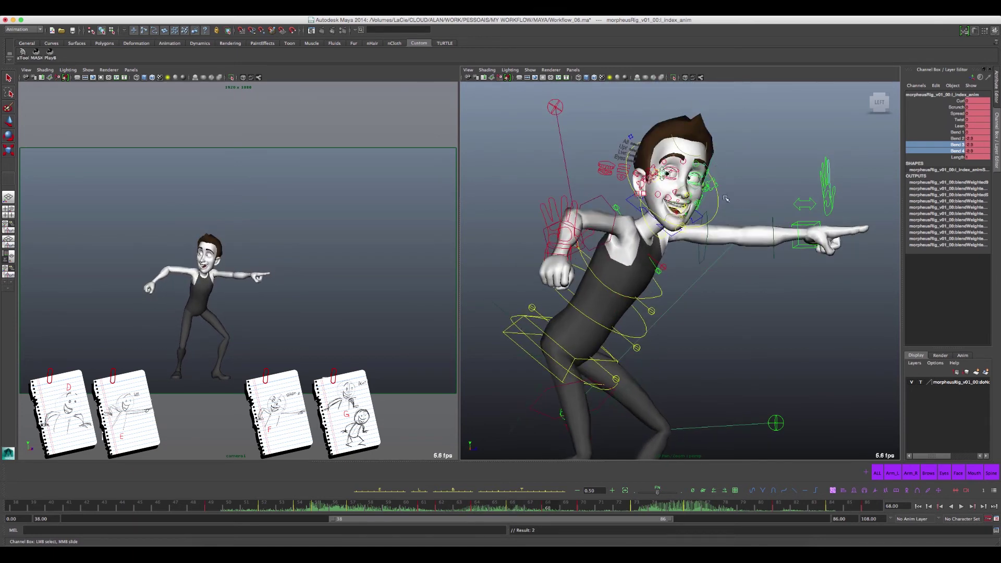
- Select the neck IK control and blend its pose 74% toward the next key
left_click(719, 208)
key("comma")
key("comma")
key("comma")
key("comma")
key("comma")
key("period")
key("period")
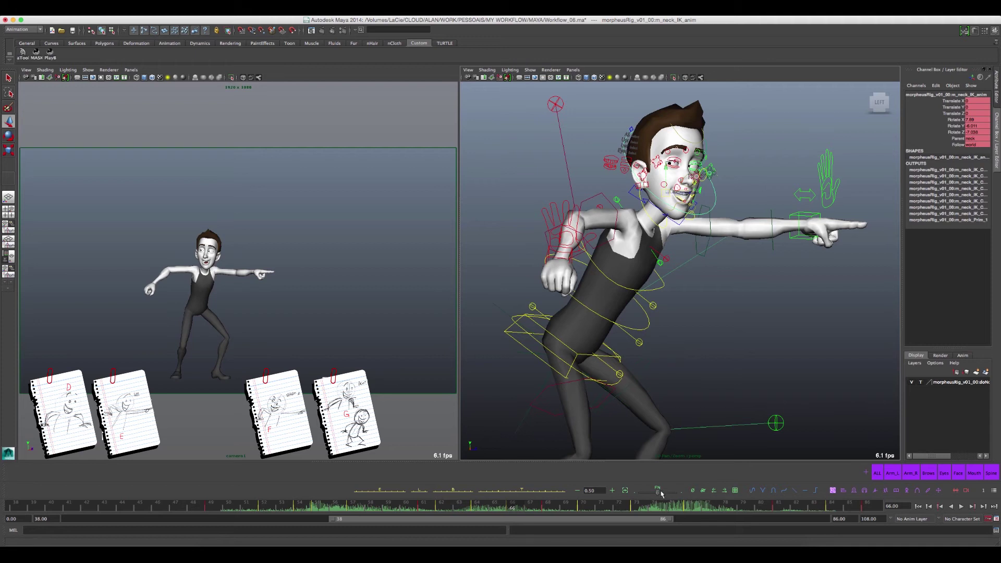
left_click_drag(659, 492, 673, 495)
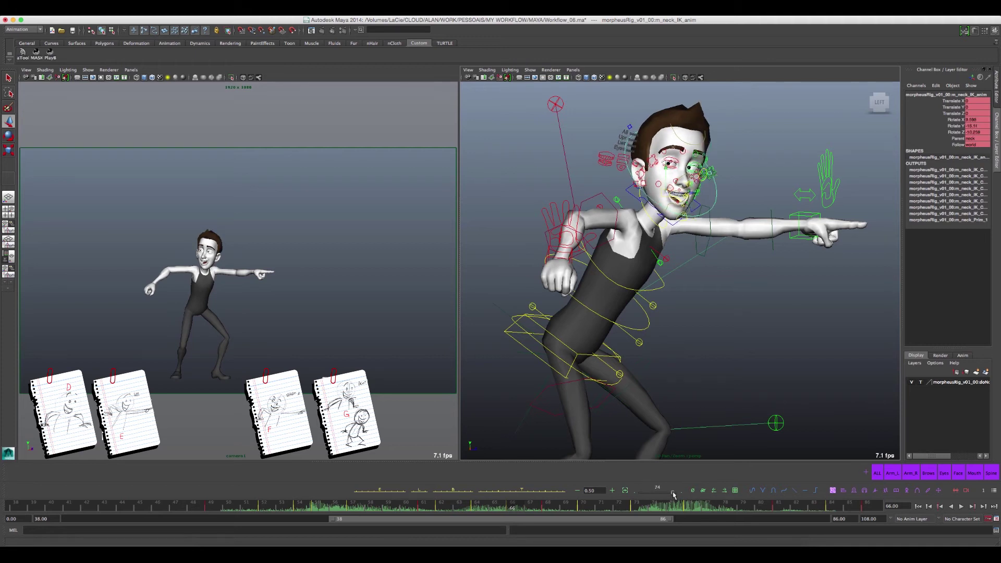
key("period")
key("period")
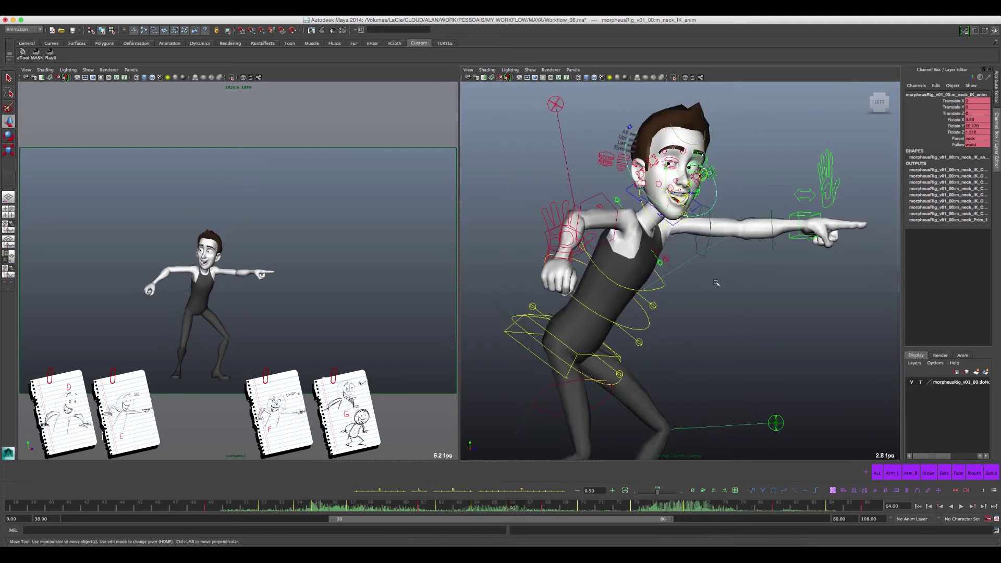
key("comma")
key("comma")
- Select the neck FK control, flip frames 62–68 to check the neck, then select the spine control
left_click(645, 211)
key("comma")
key("comma")
key("period")
key("period")
key("period")
key("period")
key("comma")
key("comma")
key("period")
key("period")
key("period")
key("period")
key("period")
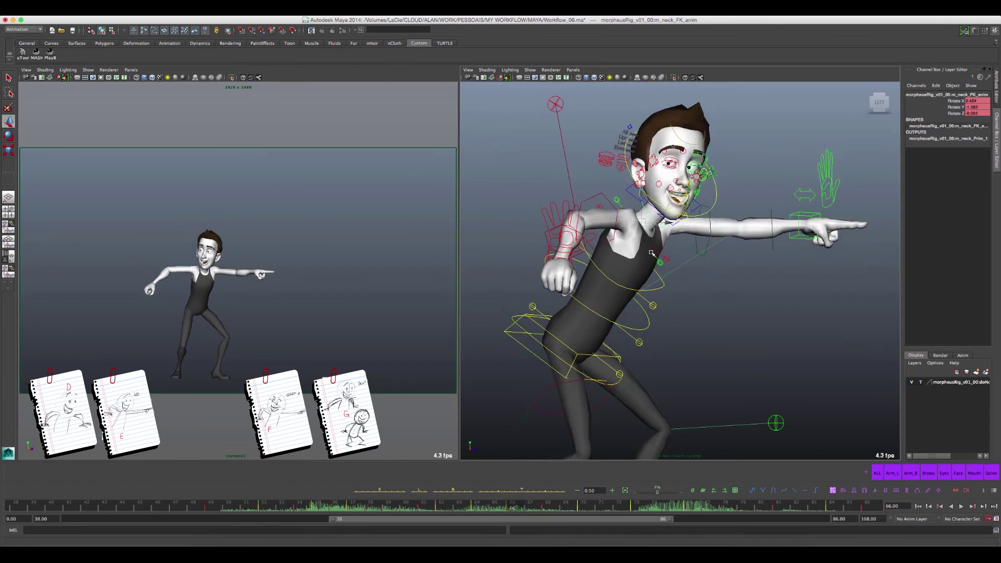
key("period")
key("period")
key("comma")
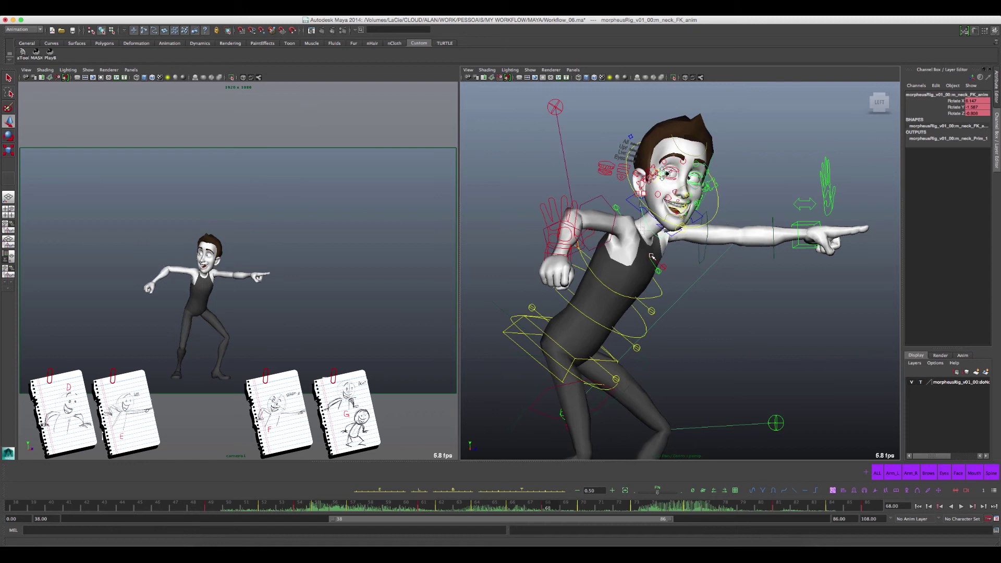
left_click(991, 473)
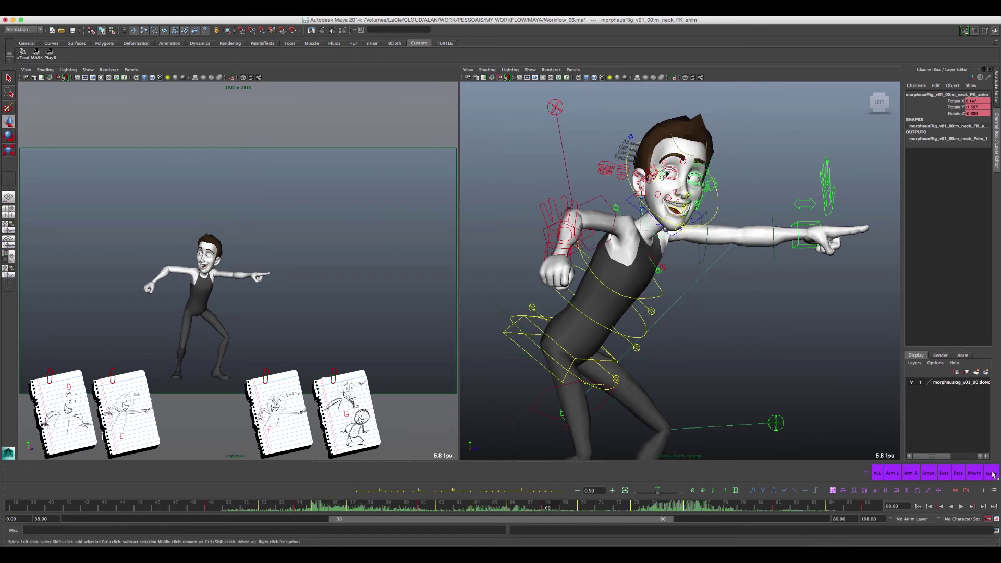
- With the Rotate tool, nudge the spine's Rotate Z on frame 64, comparing neighbouring keys
key("e")
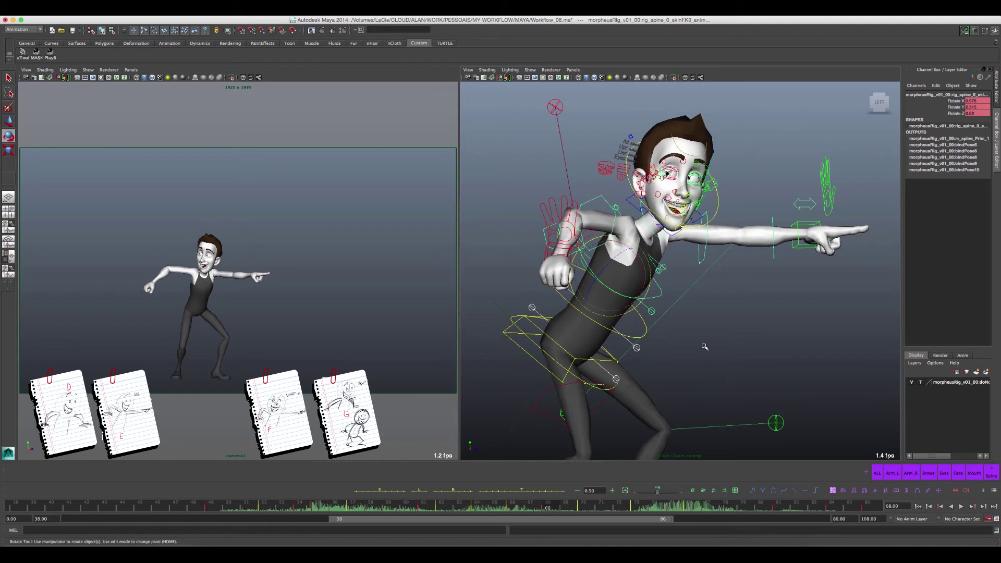
key("comma")
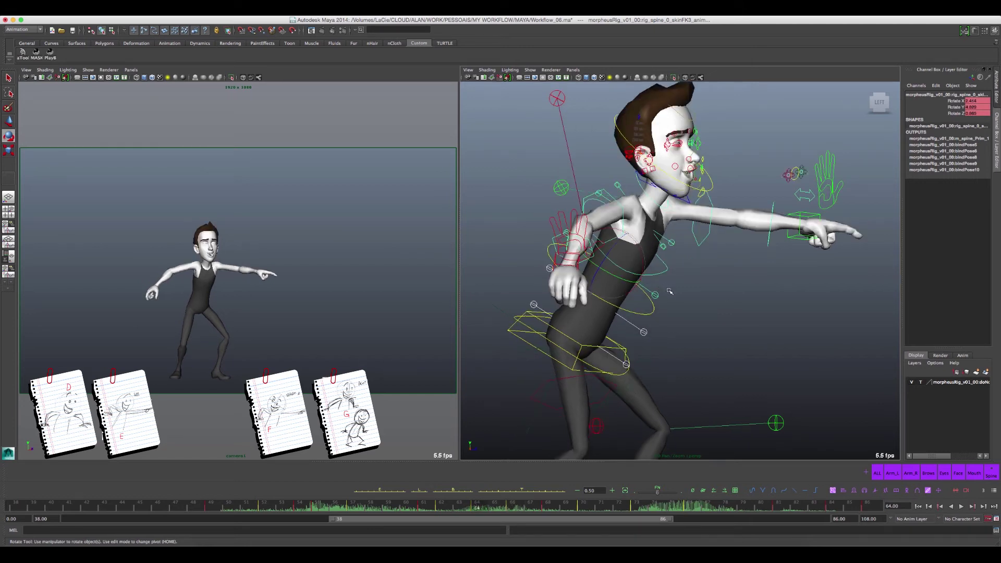
key(".")
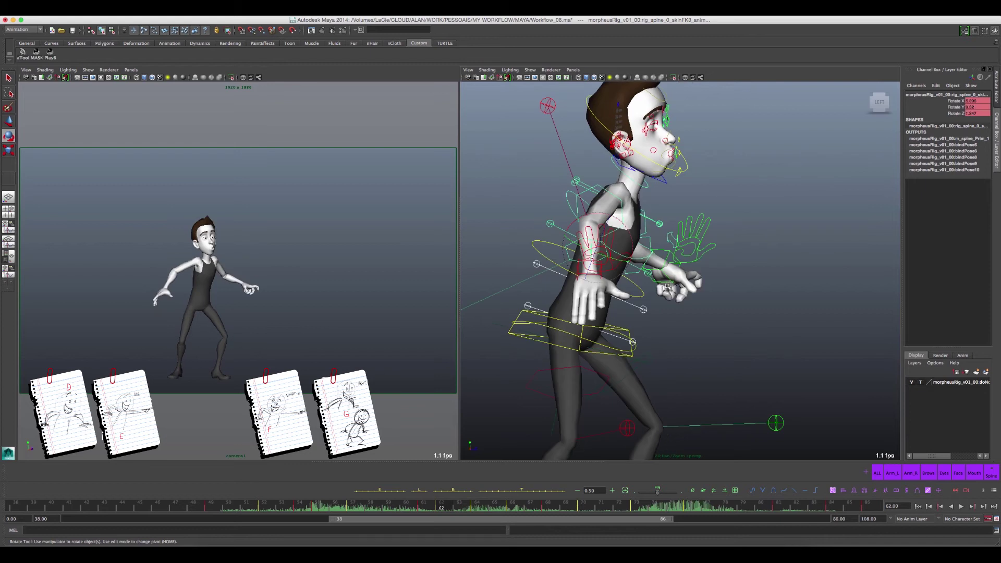
key(".")
key(".")
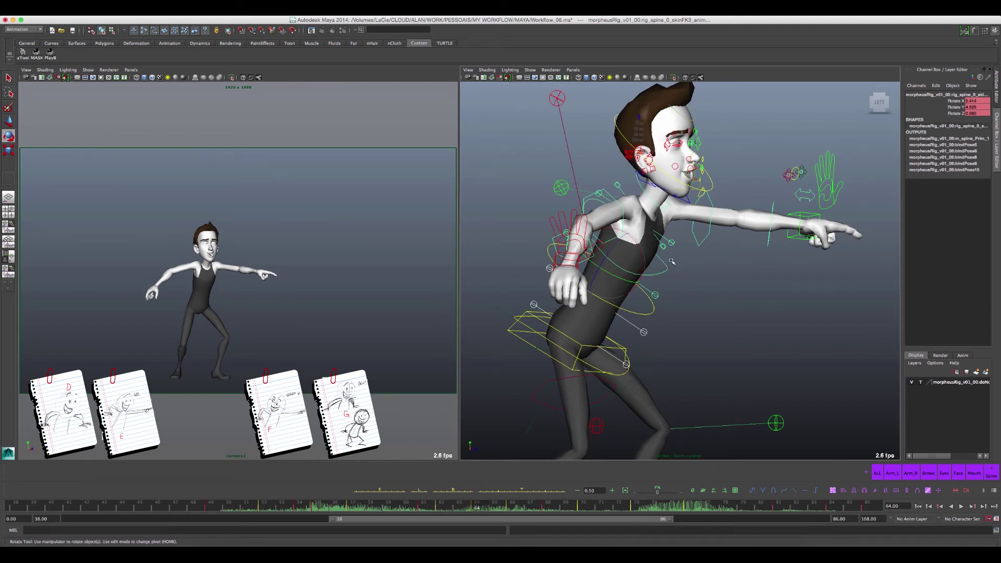
key("period")
key("period")
key("comma")
key("comma")
left_click_drag(610, 251, 639, 249)
key("comma")
key("period")
key("period")
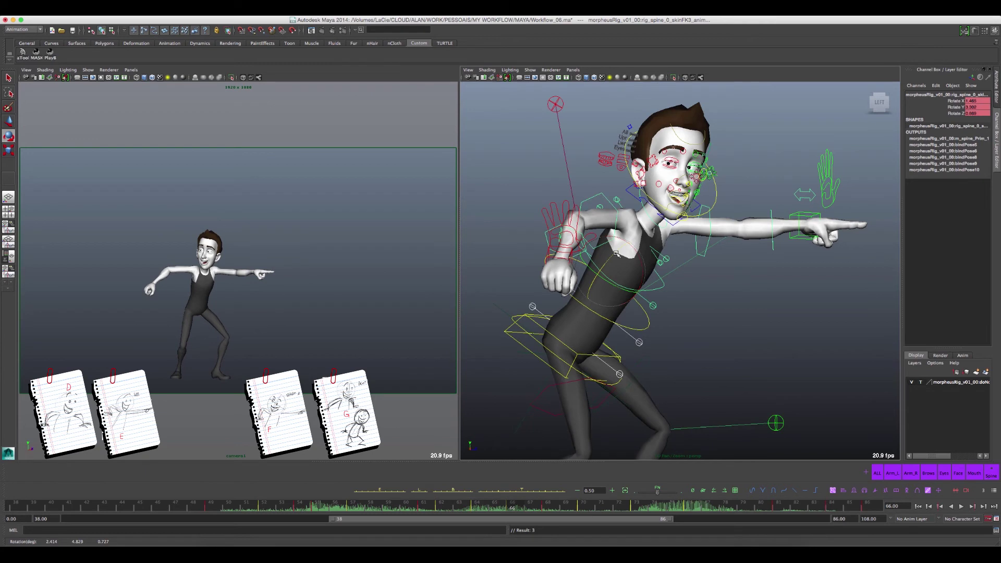
key("alt+comma")
key("alt+comma")
key("period")
key("period")
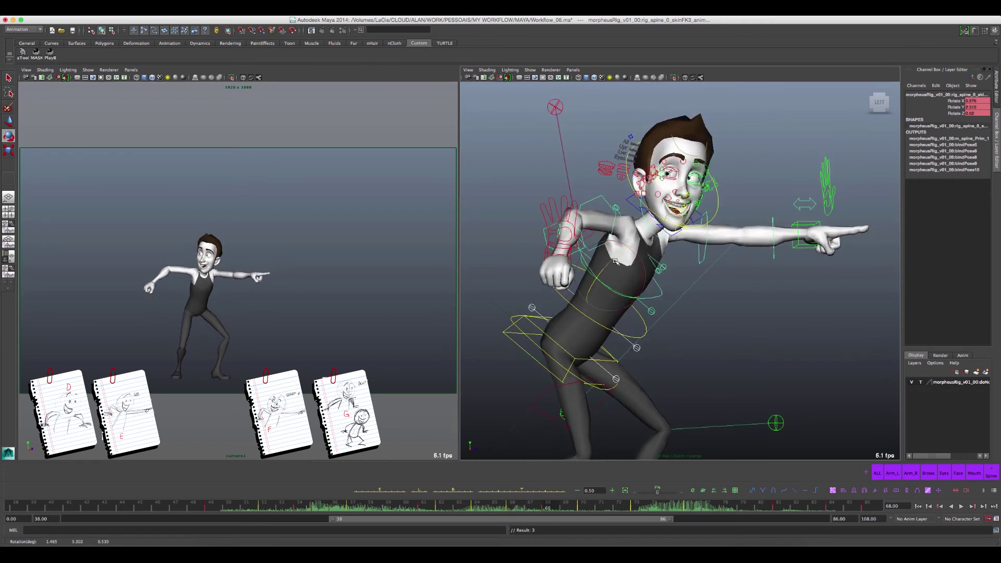
key("comma")
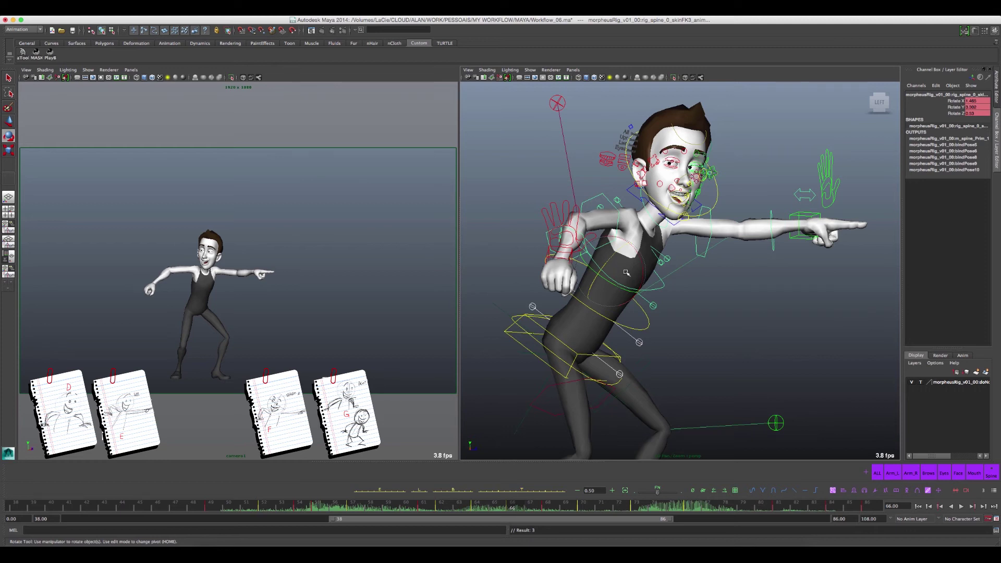
key("comma")
- Flip between the keyed poses around frames 61–70 to compare the spine breakdowns
key("period")
key("period")
key("period")
key("period")
key("period")
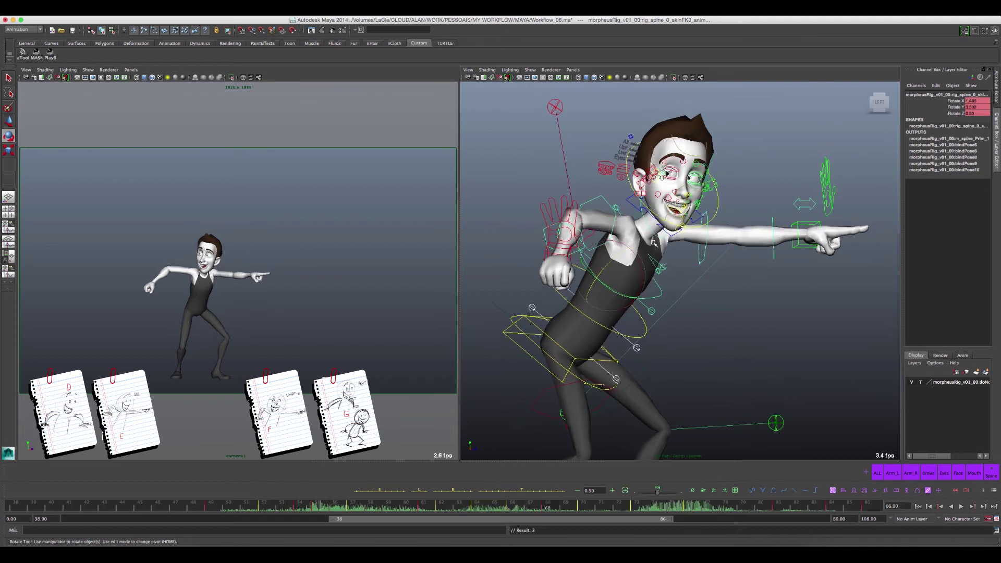
key("comma")
key("comma")
key("comma")
key("comma")
key("period")
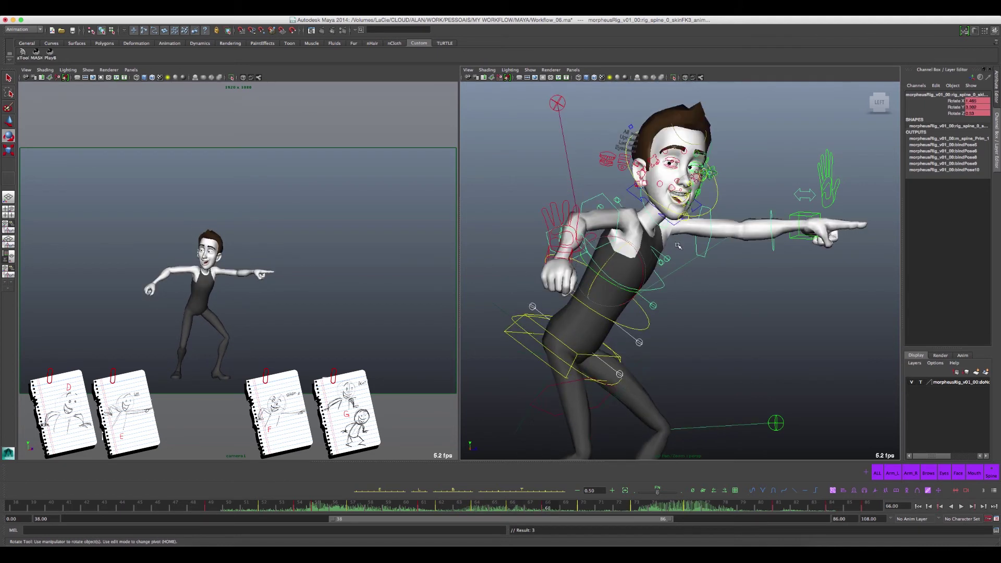
key("period")
key("comma")
key("period")
key("comma")
key("comma")
key("period")
key("period")
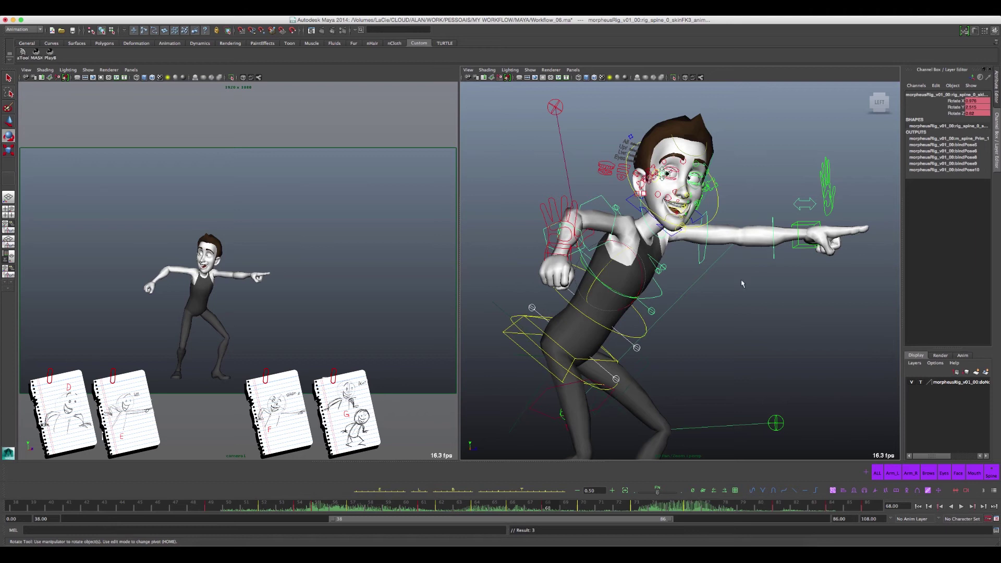
key("comma")
key("comma")
key("comma")
key("comma")
key("comma")
key("comma")
key("comma")
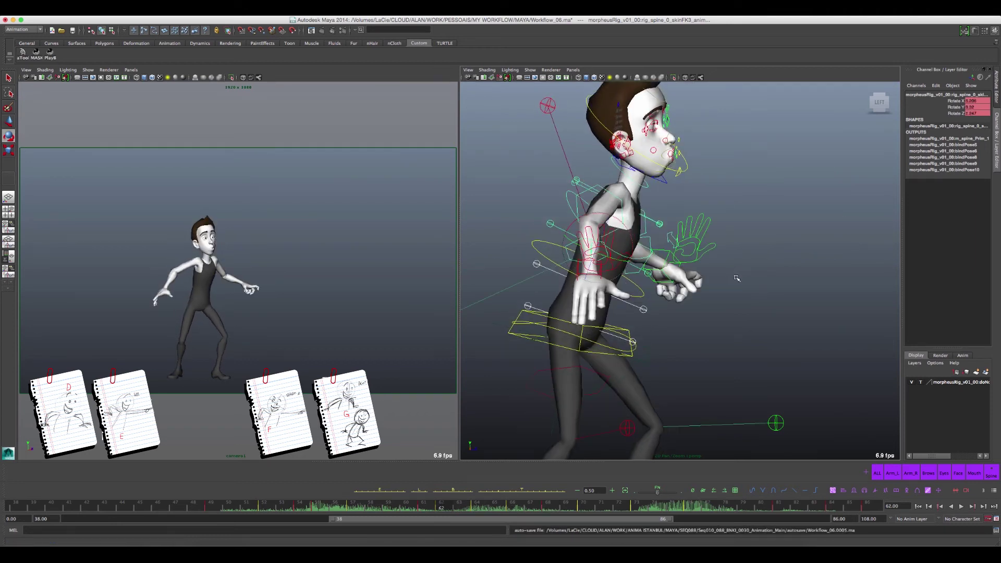
key("period")
key("period")
key("period")
key("comma")
key("period")
key("period")
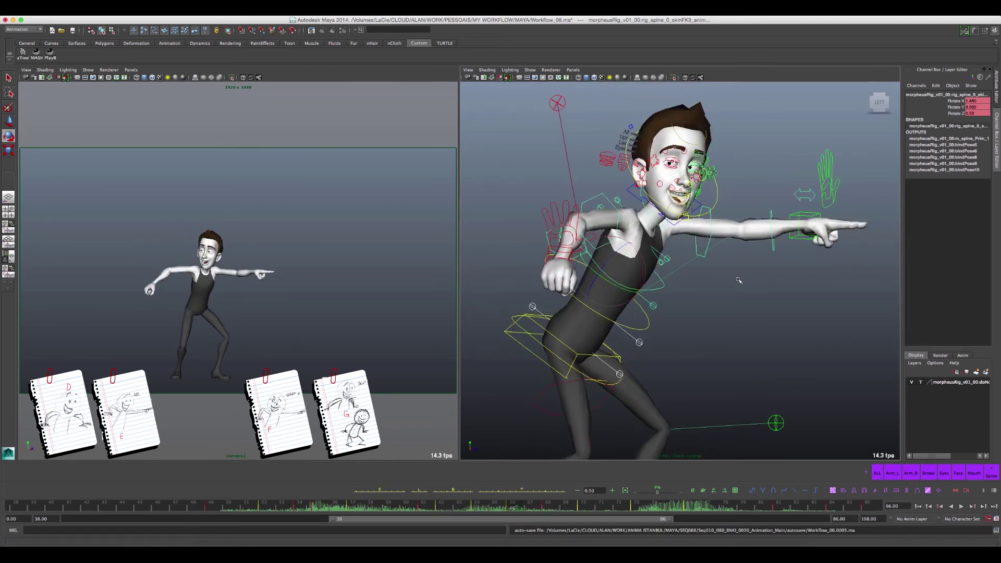
key("comma")
key("comma")
key("comma")
key("period")
key("comma")
key("period")
key("comma")
key("period")
key("comma")
key("period")
key("comma")
key("period")
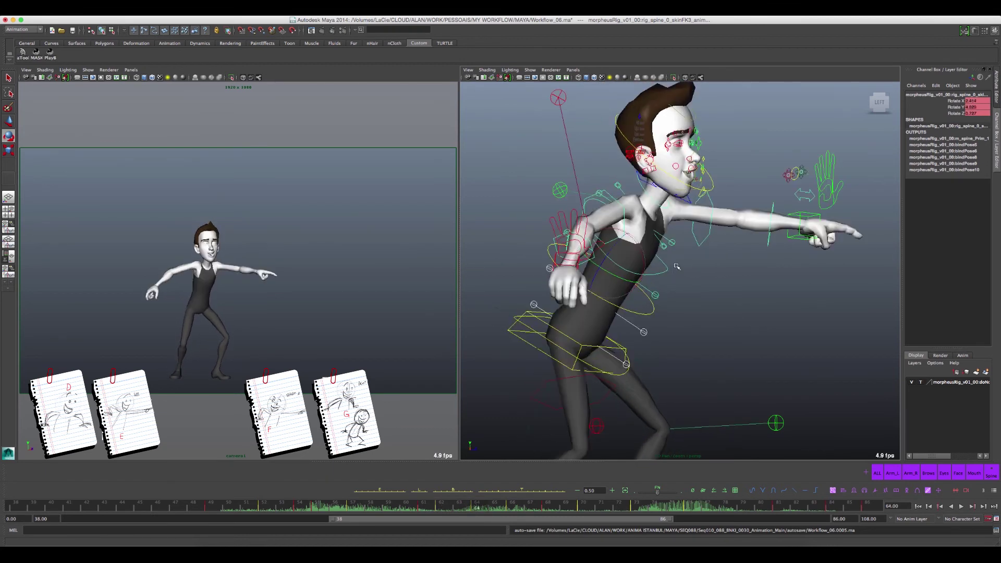
key("period")
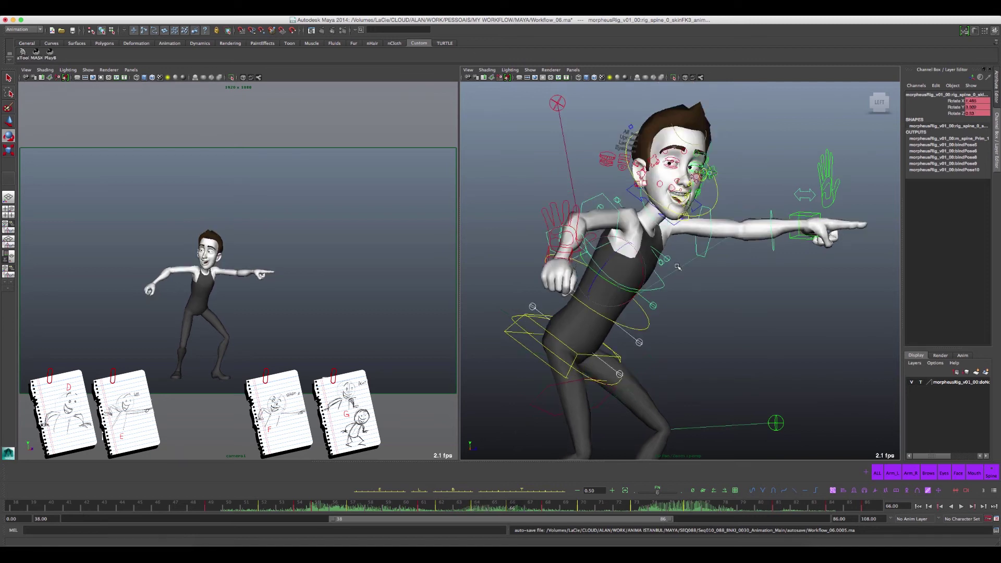
key("comma")
key("period")
key("comma")
key("period")
key("comma")
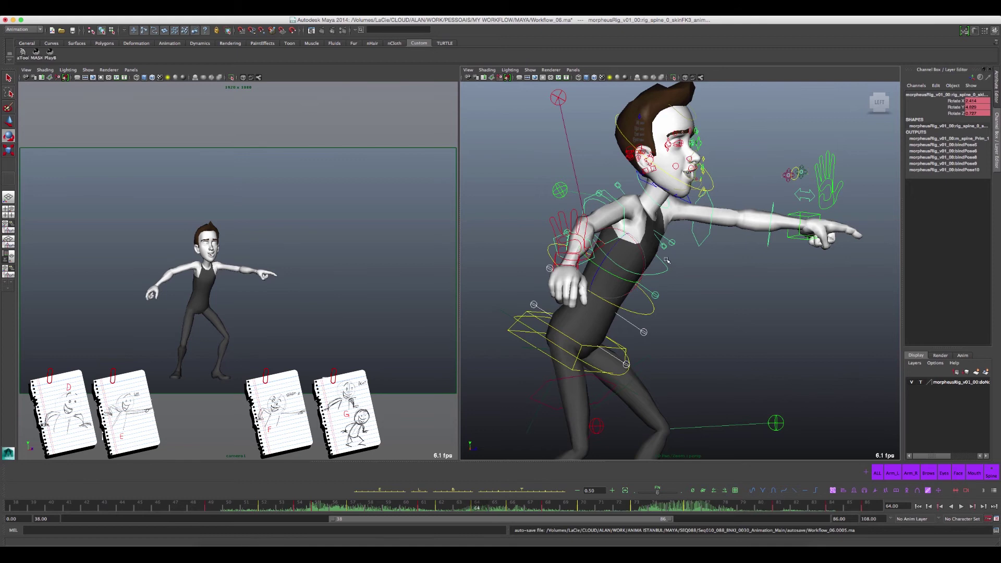
- Rotate the spine FK control on frame 64 so the torso and head lean further forward
left_click_drag(642, 253, 640, 250)
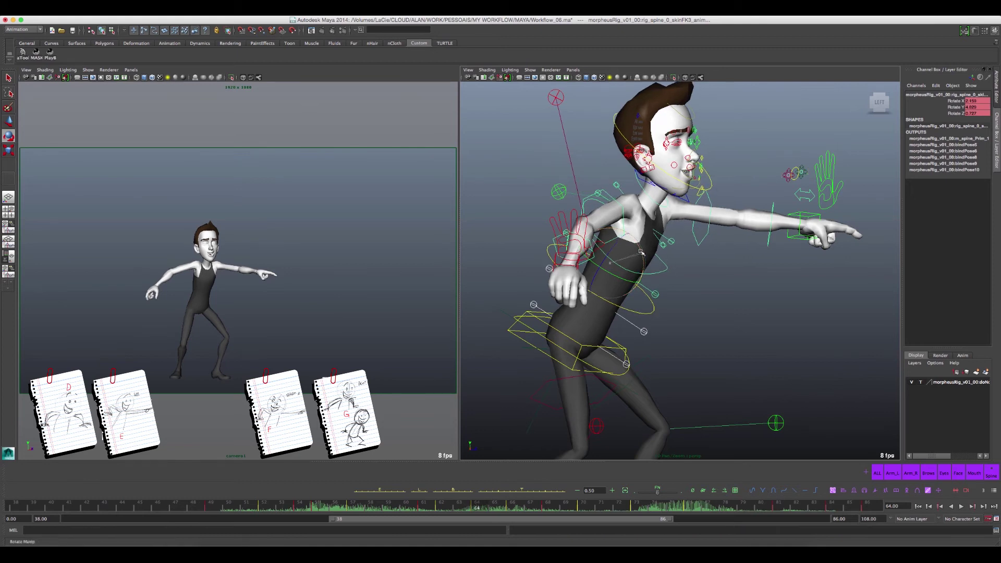
key("period")
key("comma")
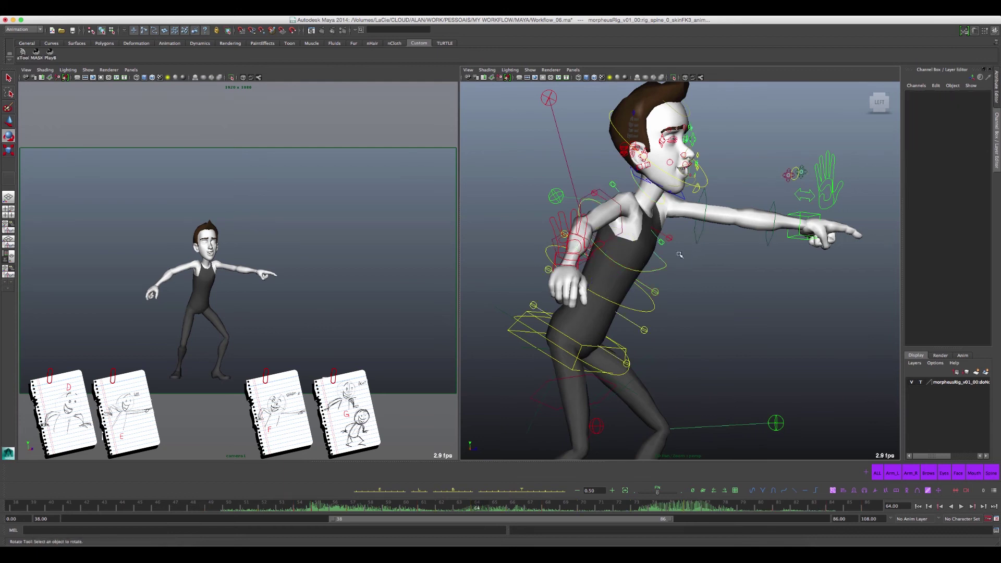
left_click_drag(644, 259, 656, 257)
- Lean the spine FK control further forward on frame 66
key("comma")
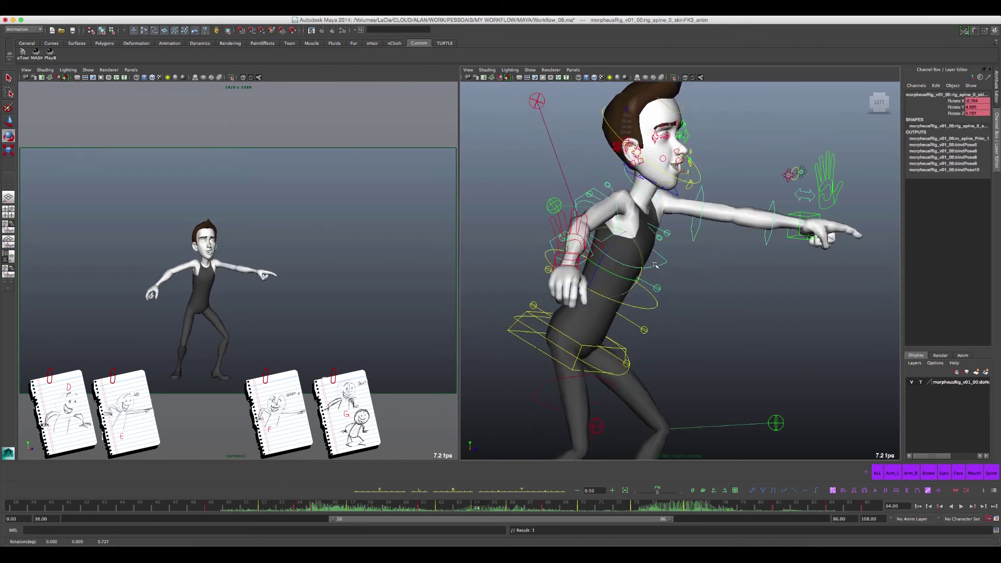
key("period")
key("period")
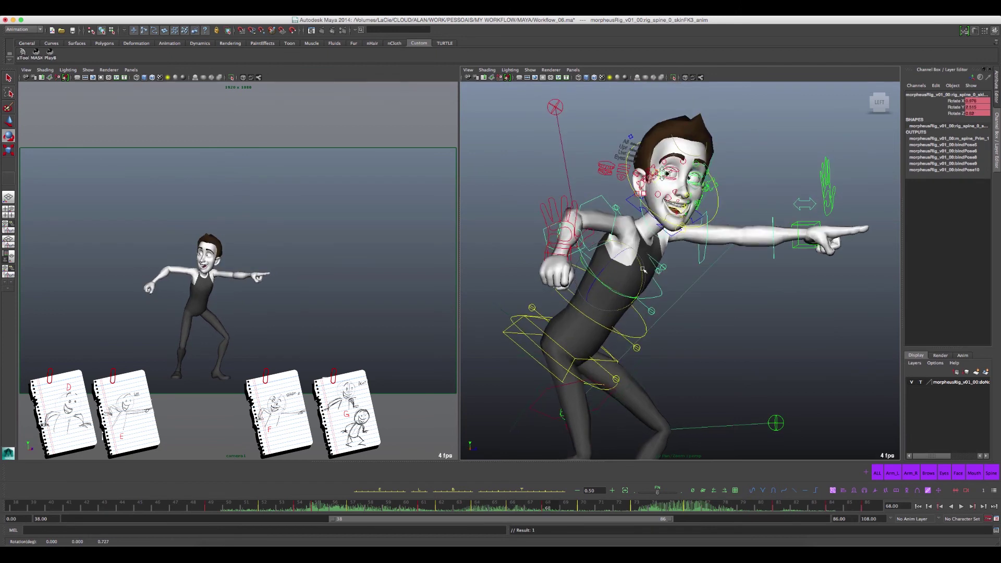
key("comma")
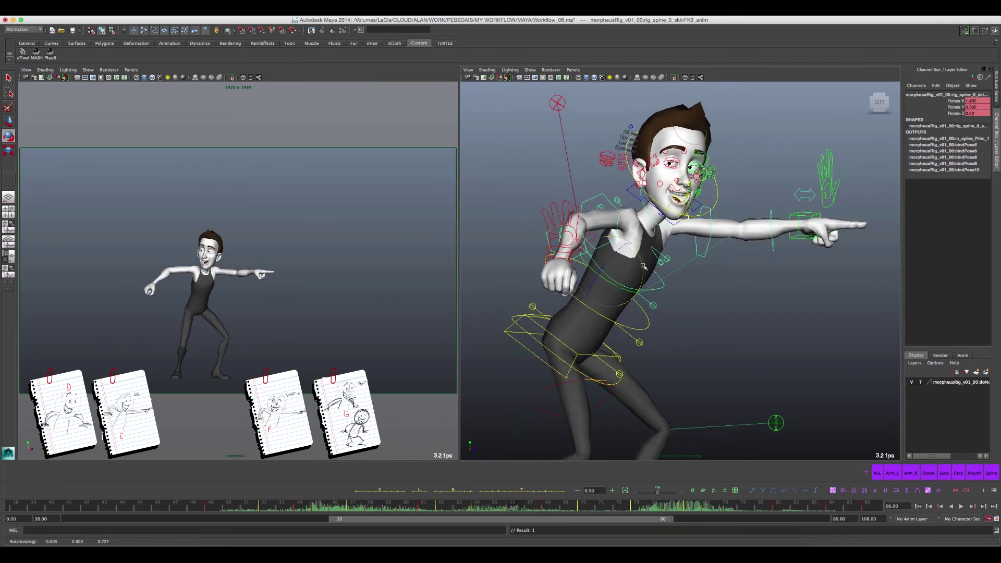
left_click_drag(643, 266, 648, 271)
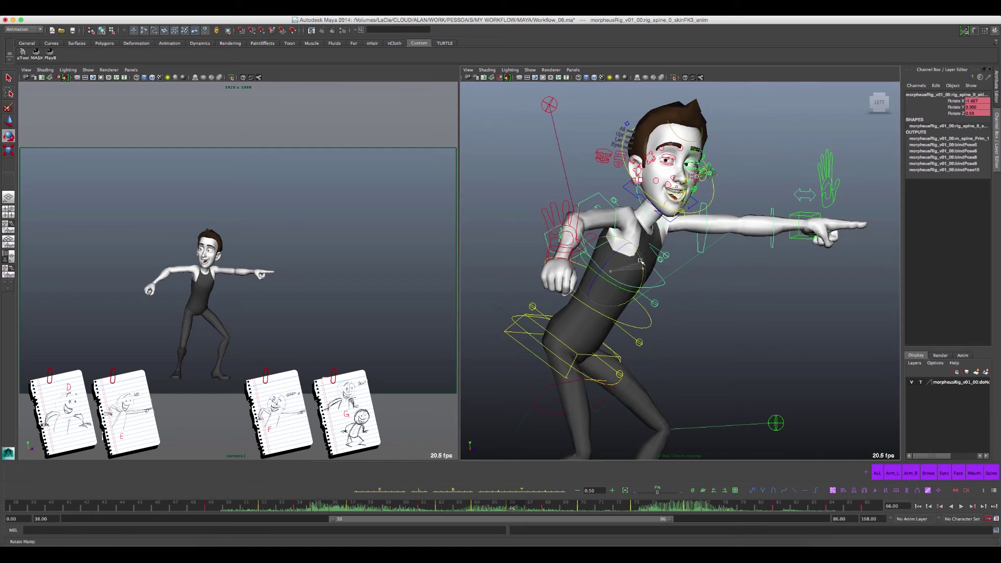
- Compare the refined breakdowns against frame 62 and the pointing pose, ending on frame 64
key("comma")
key("comma")
key("comma")
key("comma")
key("period")
key("period")
key("comma")
key("comma")
key("period")
key("period")
key("comma")
key("comma")
key("period")
key("comma")
key("period")
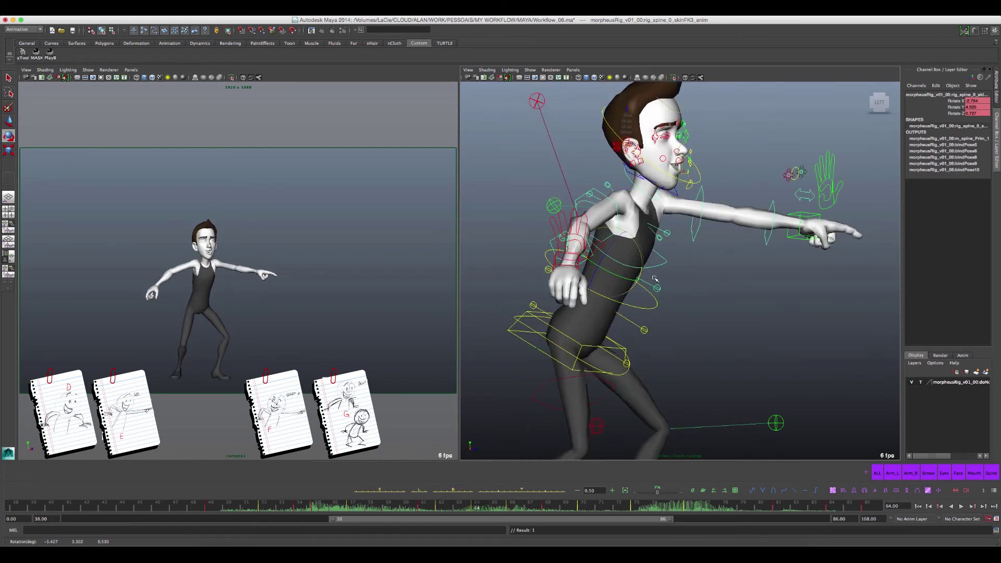
key("period")
key("comma")
key("period")
- Switch to the front view and rotate the spine slightly on frame 64
left_click(895, 109)
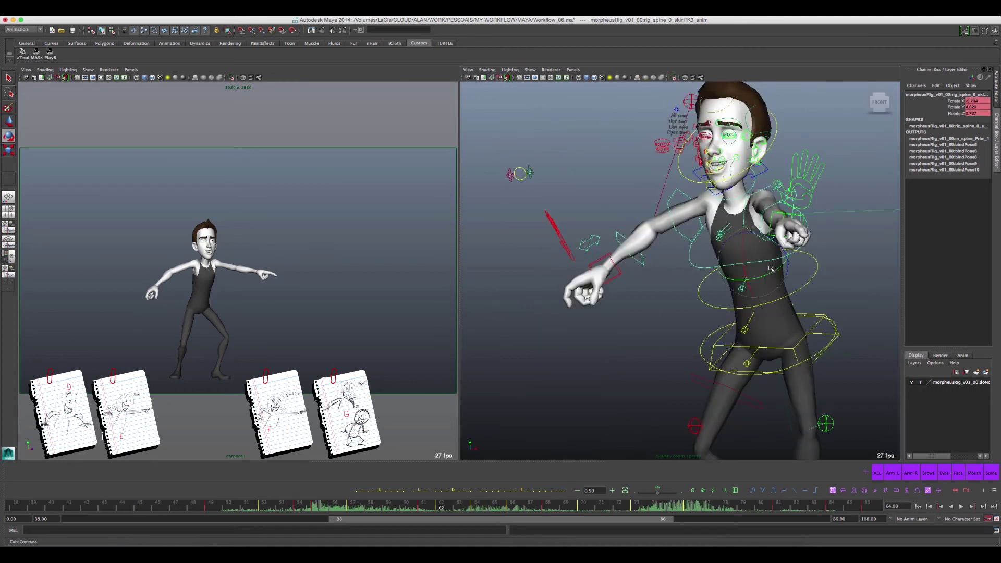
key("comma")
key("period")
key("period")
key("period")
key("period")
key("period")
key("period")
key("comma")
key("comma")
key("comma")
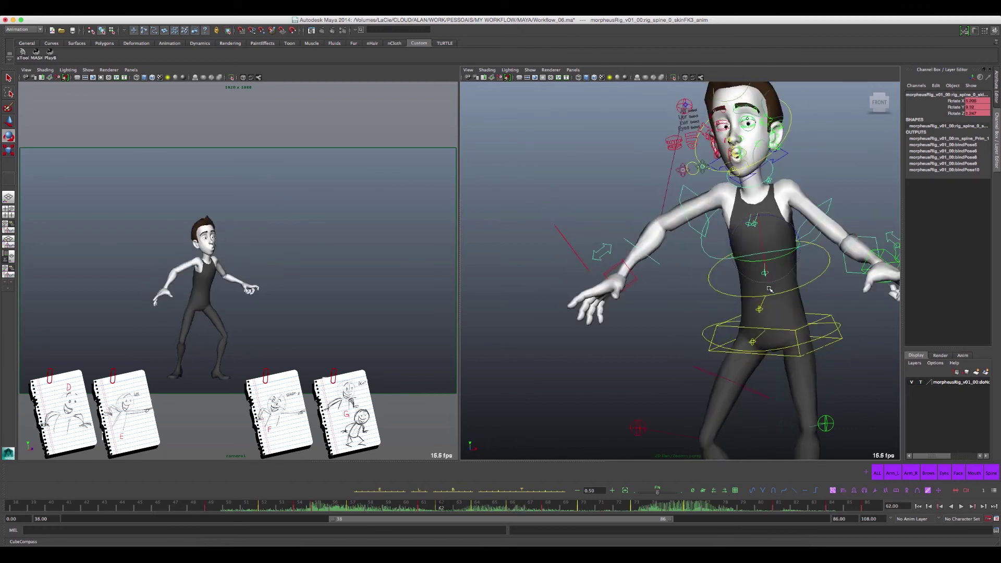
key("comma")
key("period")
key("period")
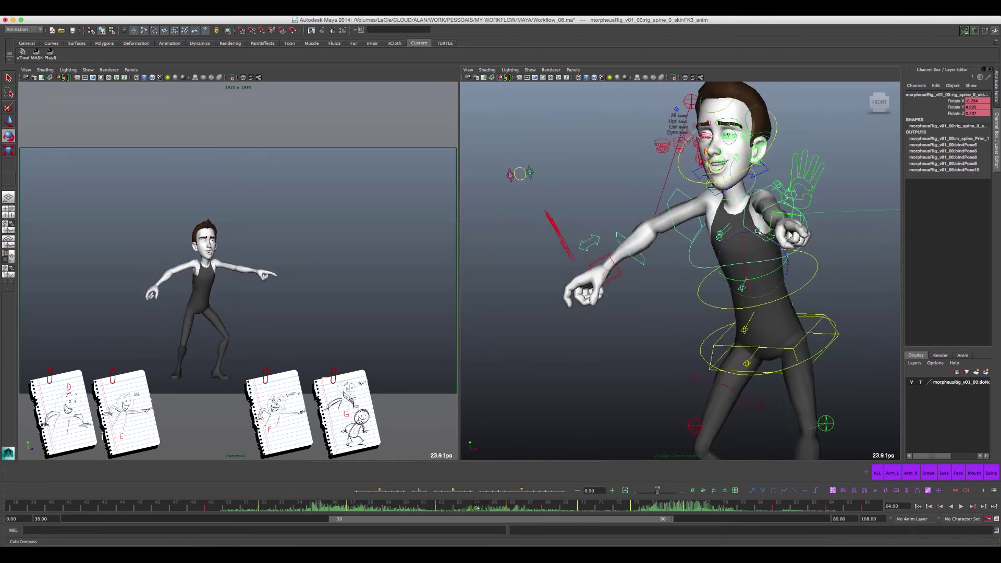
middle_click_drag(758, 231, 763, 236)
- Compare frames 62 and 64, then step forward through the keys to frame 68
key("comma")
key("period")
key("comma")
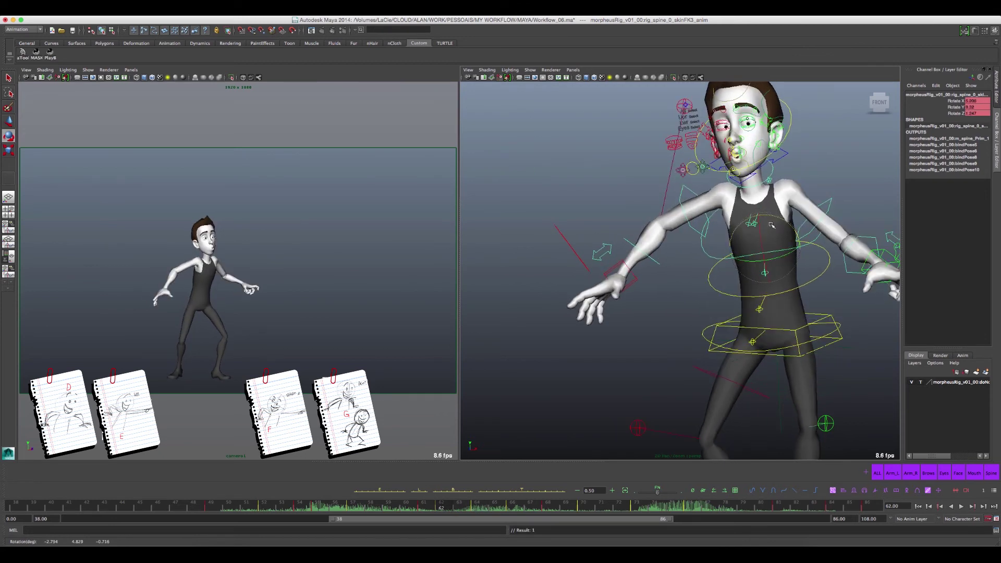
middle_click(772, 216)
key("period")
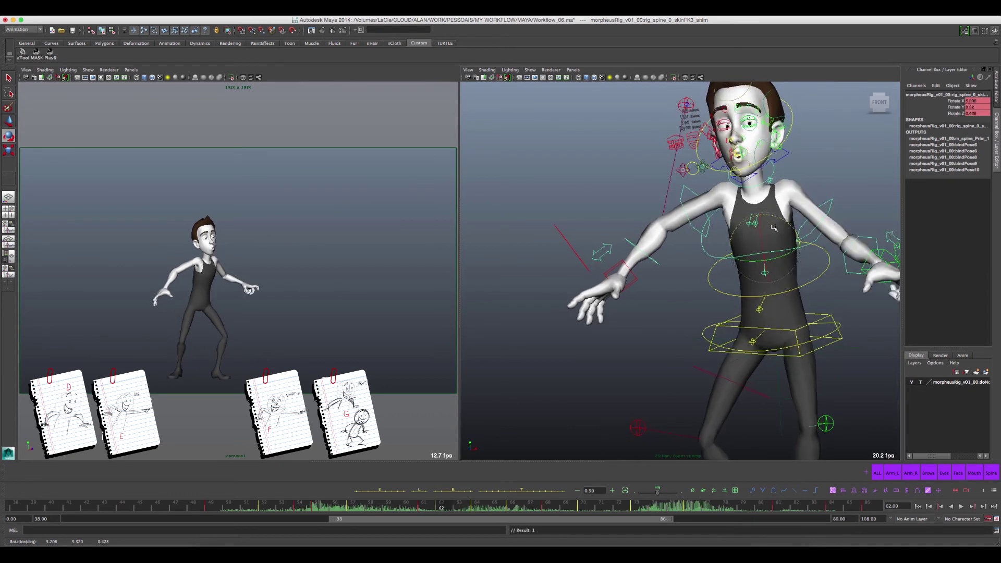
key("period")
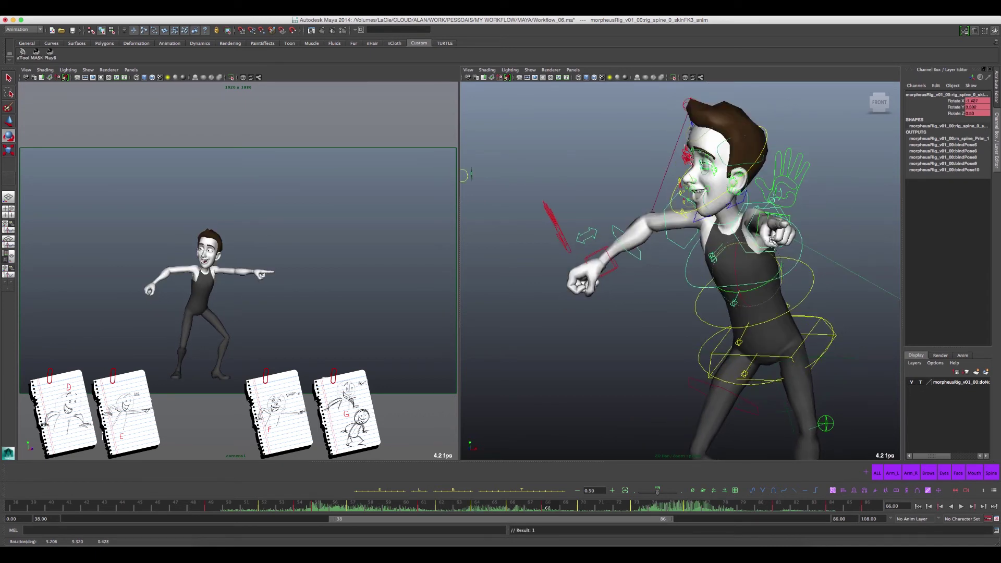
key("period")
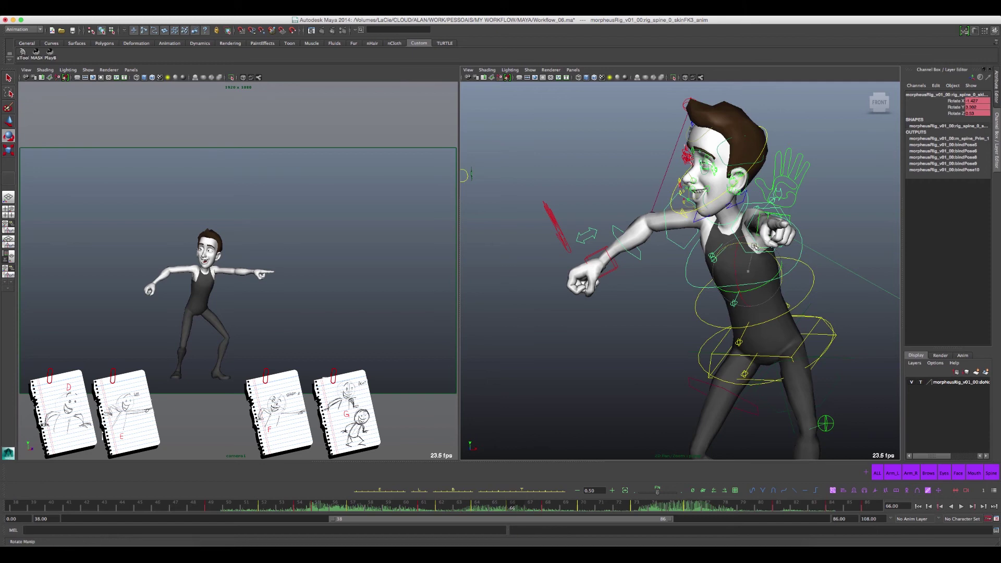
key("period")
key("comma")
key("period")
key("period")
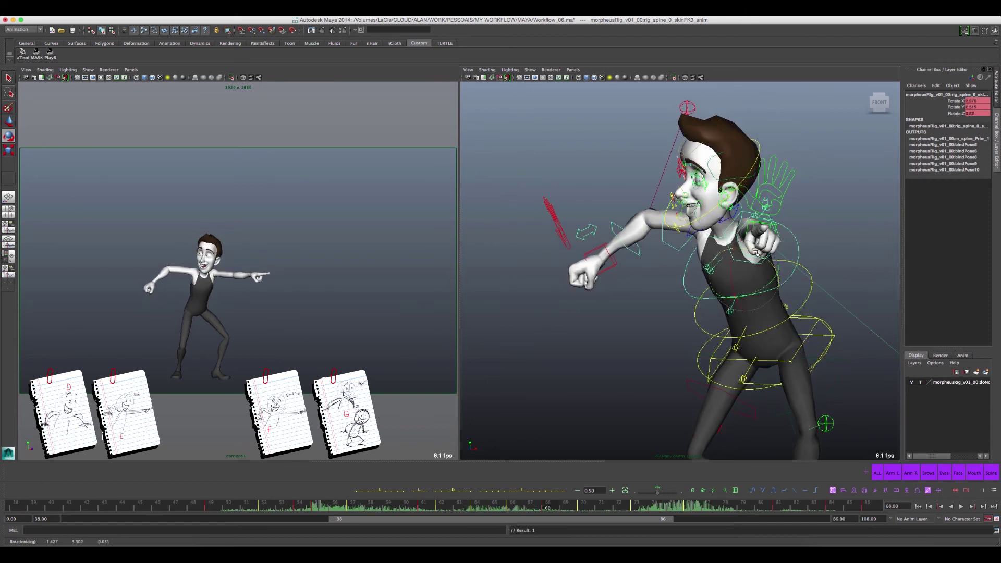
- Rotate the spine FK3 chest control slightly in Z on frames 70 and 73
key("period")
key("comma")
key("period")
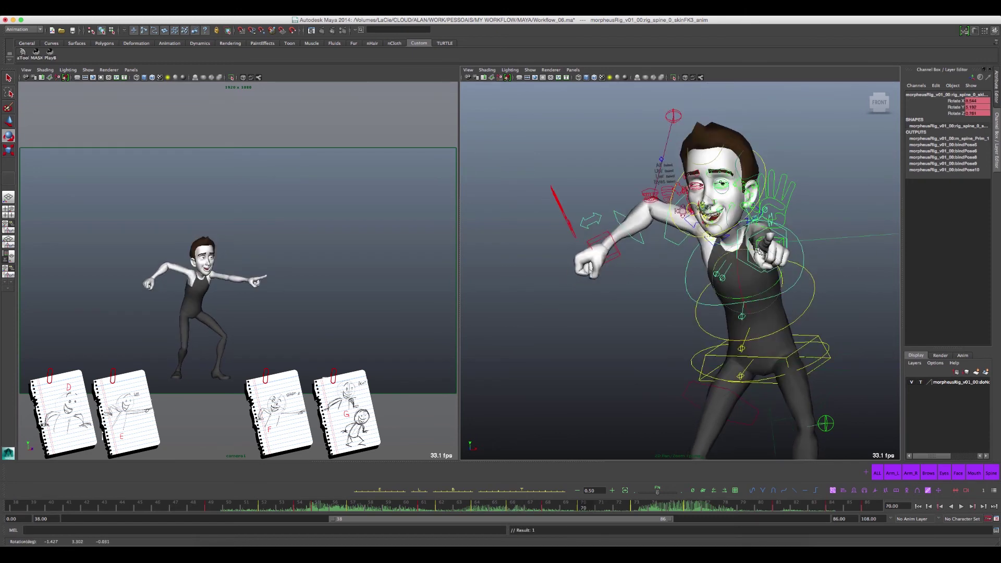
middle_click_drag(727, 261, 743, 263)
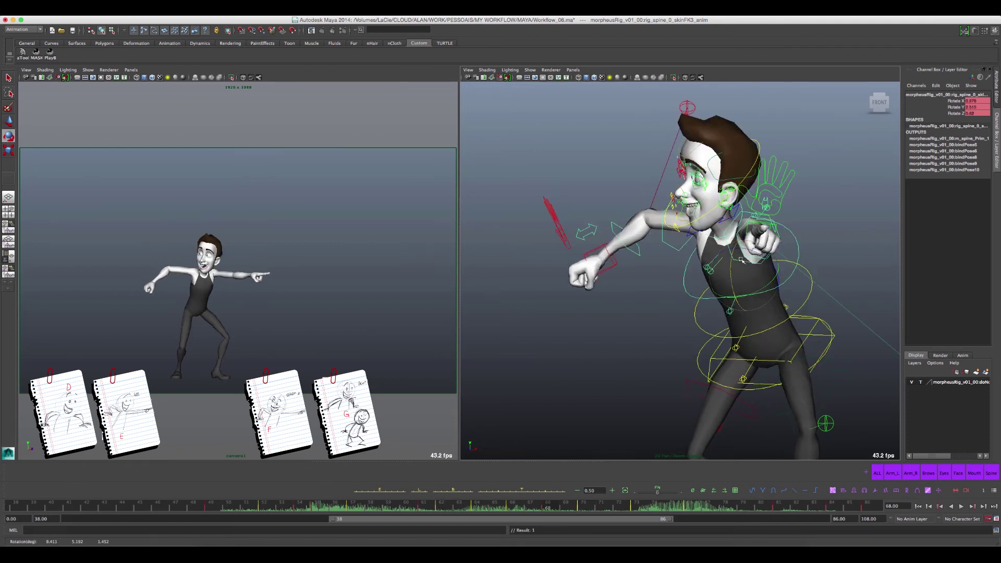
key("period")
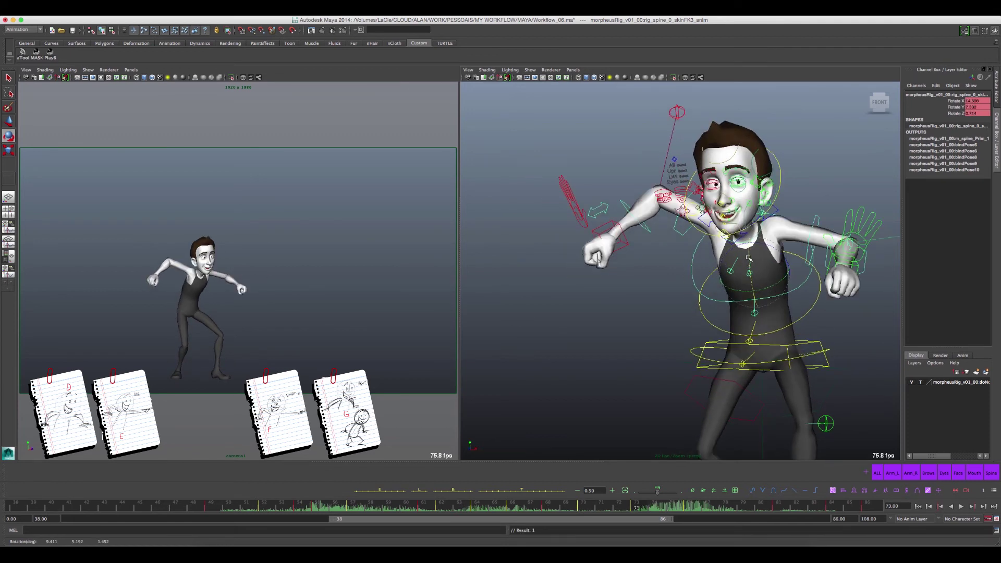
middle_click_drag(761, 243, 762, 246)
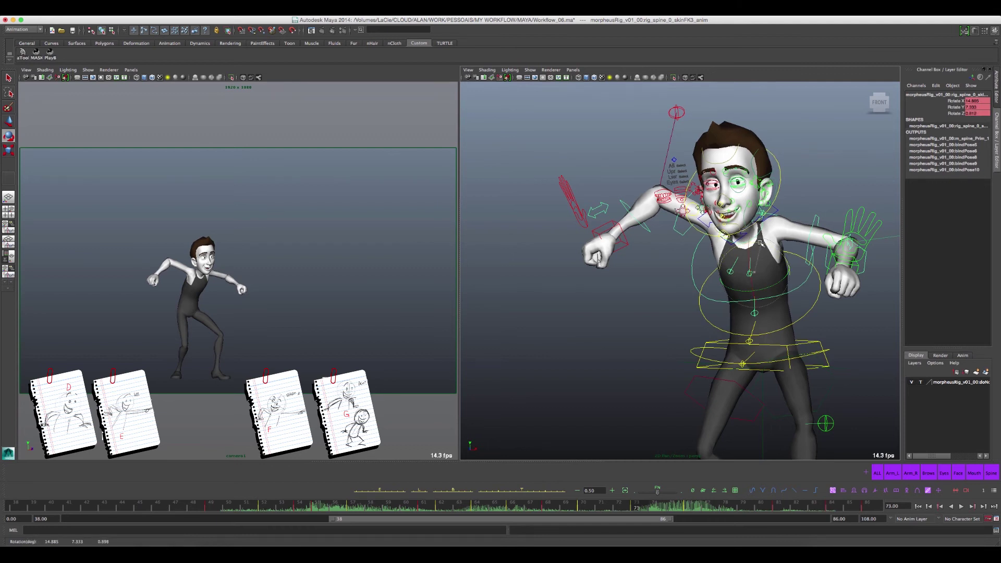
key("period")
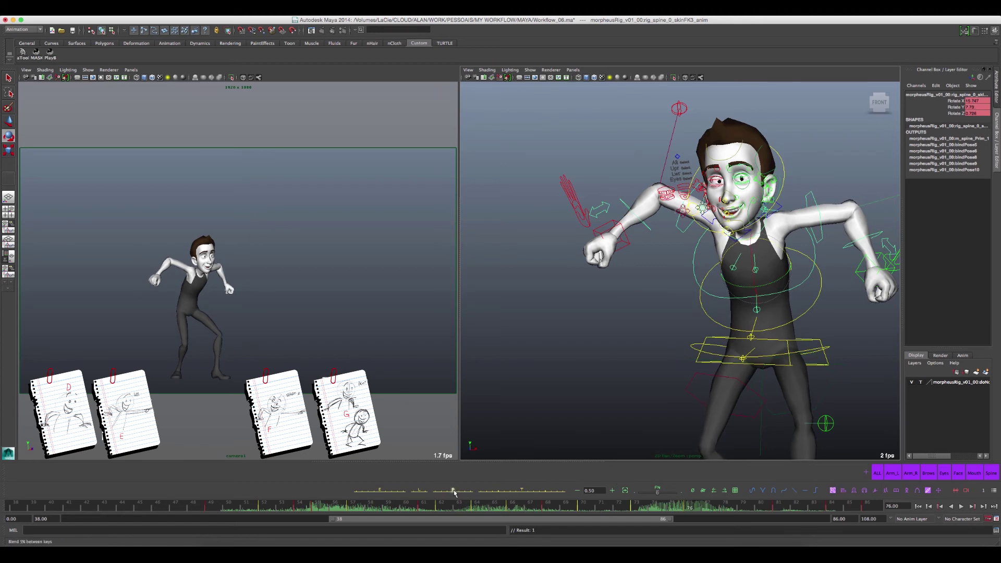
- Compare the keys at frames 62 and 64, then scrub the time slider to frame 66
key("comma")
key("comma")
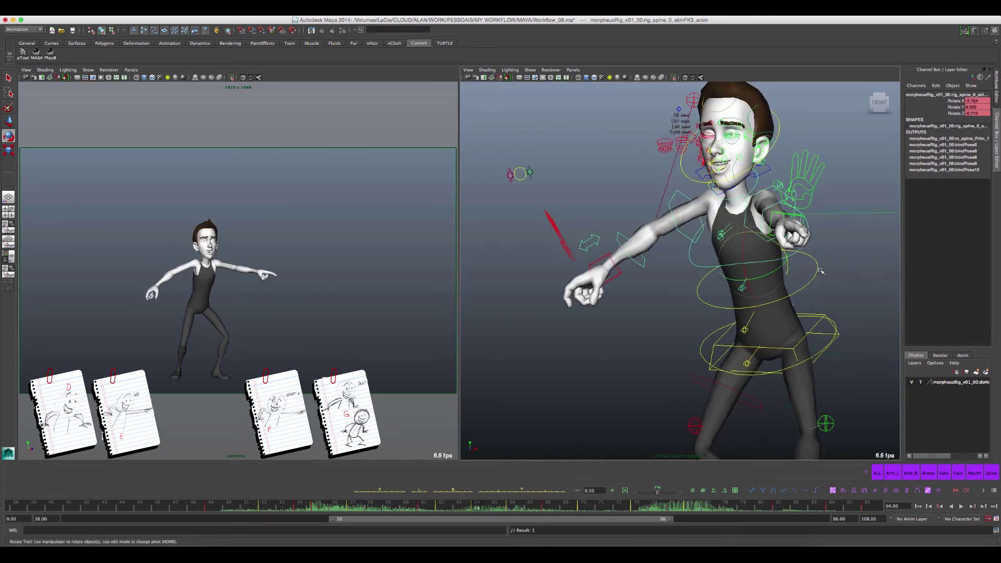
key("comma")
key("comma")
key("comma")
key("period")
key("period")
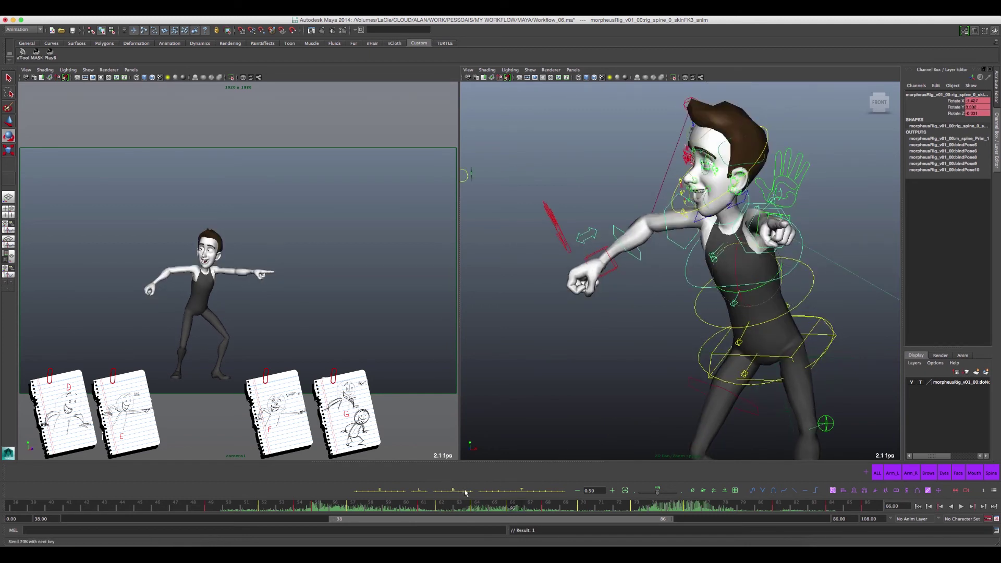
key("period")
key("comma")
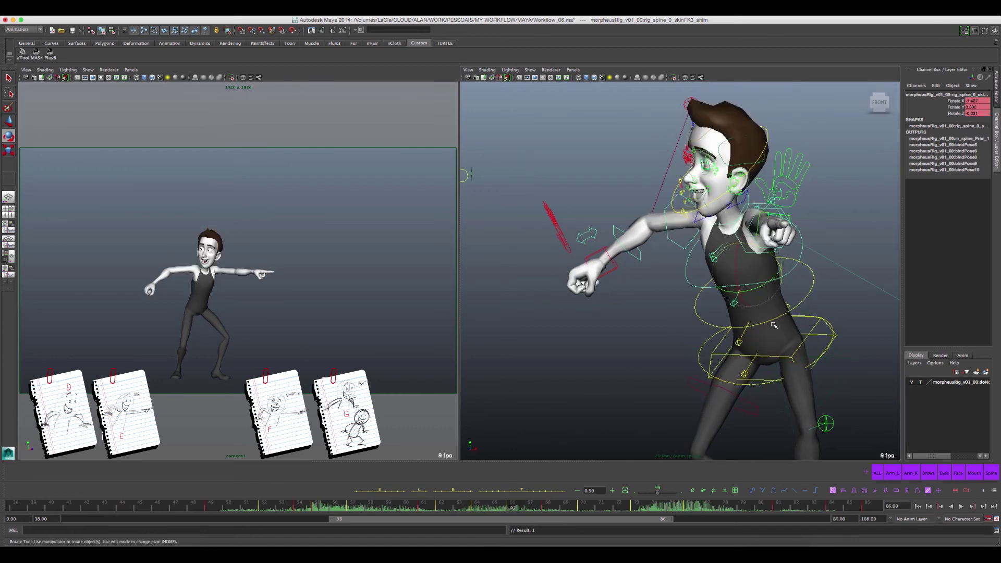
left_click_drag(679, 503, 519, 510)
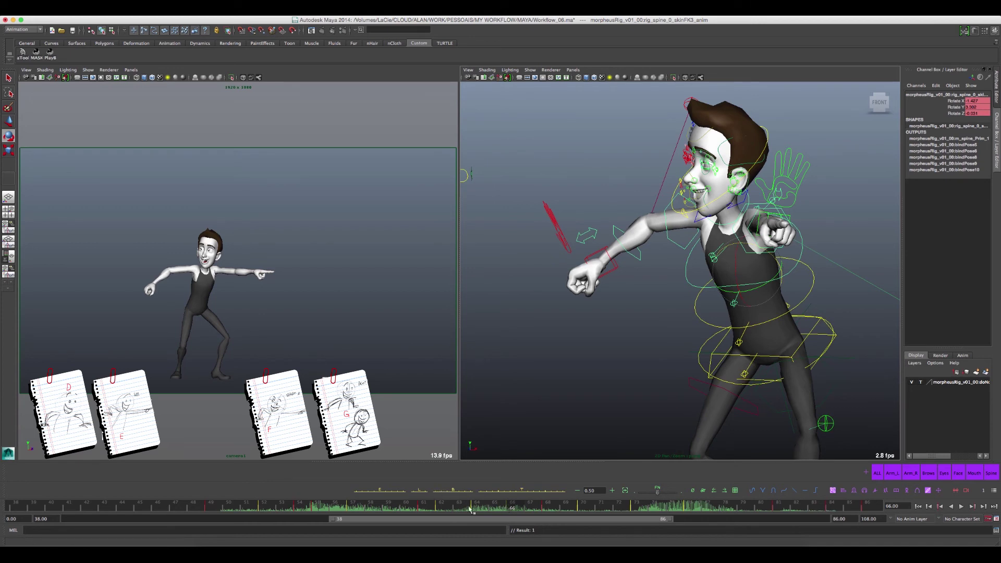
- Flip through the keys from frame 61 to the arms-out pose at 73, comparing punch and pointing poses
key("period")
key("comma")
key("period")
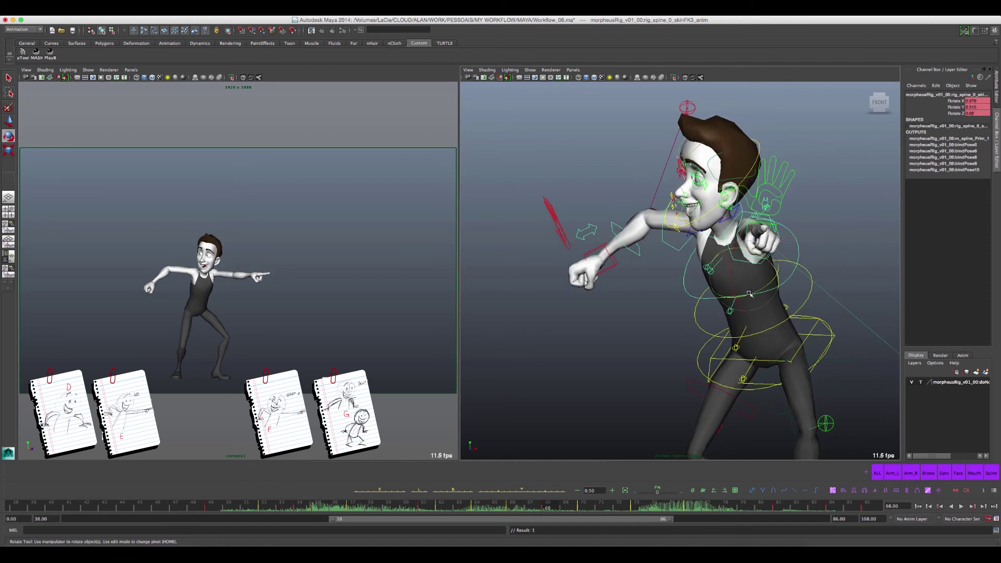
key("comma")
key("period")
key("comma")
key("comma")
key("comma")
key("period")
key("comma")
key("period")
key("comma")
key("period")
key("period")
key("comma")
key("comma")
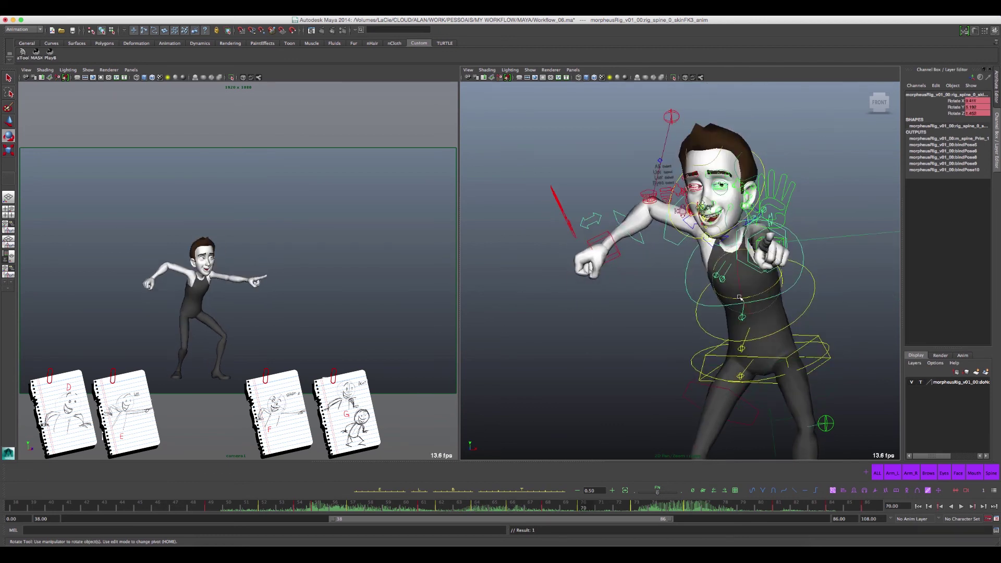
key("comma")
key("comma")
key("period")
key("comma")
key("comma")
key("comma")
key("period")
key("period")
key("comma")
key("comma")
key("comma")
key("period")
key("period")
key("period")
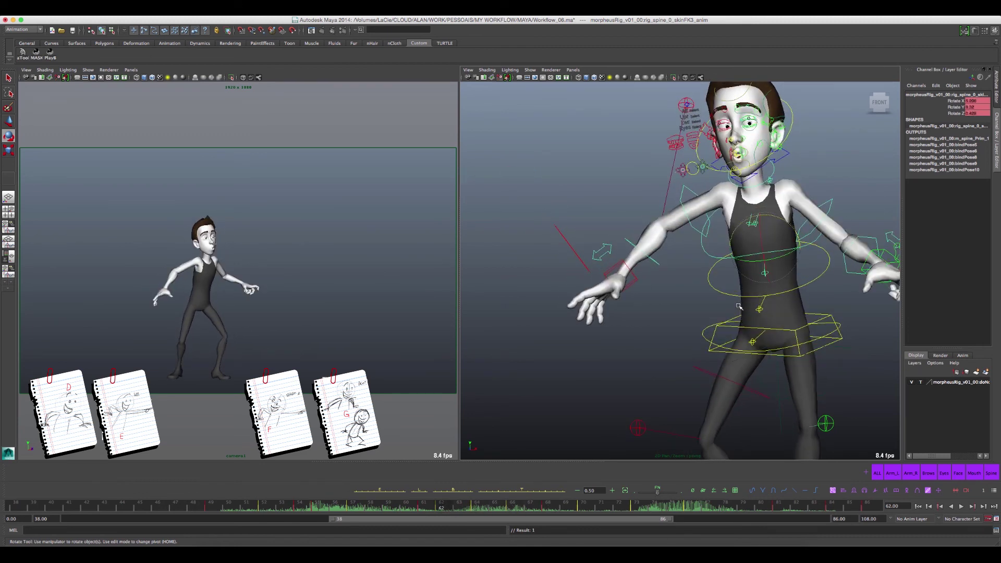
key("period")
key("period")
key("period")
key("period")
key("period")
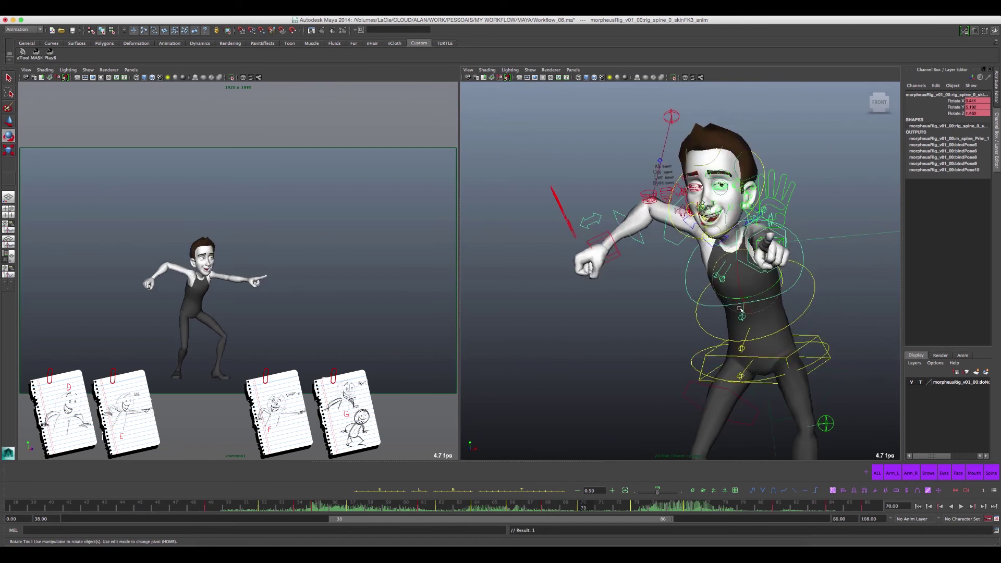
key("period")
key("period")
key("period")
key("comma")
key("period")
key("comma")
key("comma")
key("period")
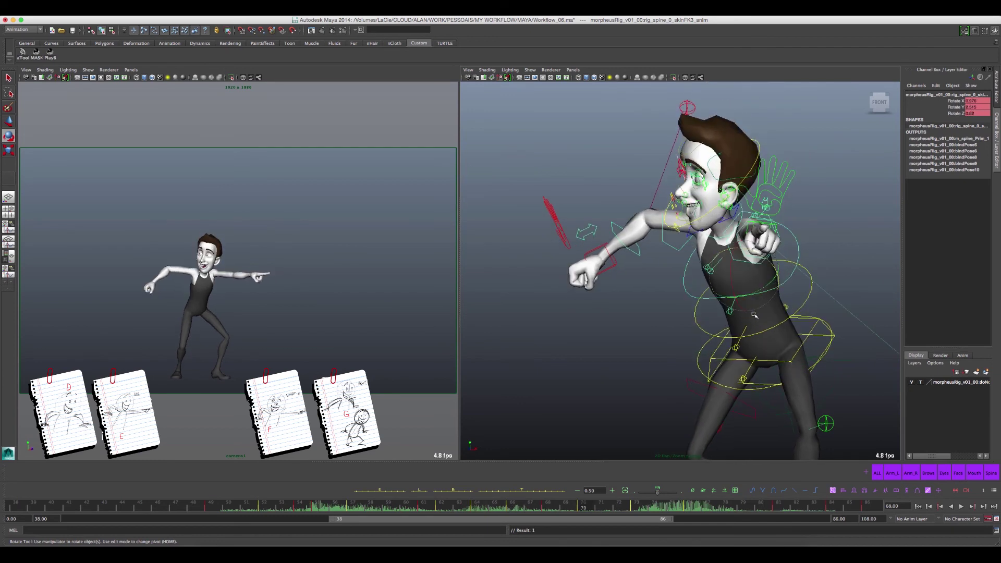
key("comma")
key("comma")
key("comma")
key("comma")
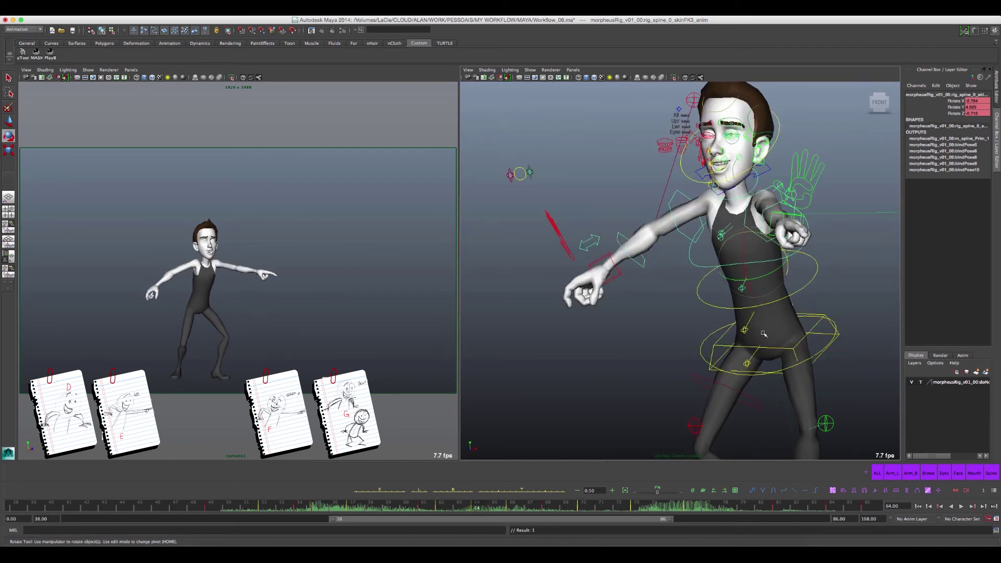
- Select the spine root control, review its poses around frames 64–70, and switch to Rotate (E)
left_click(813, 353)
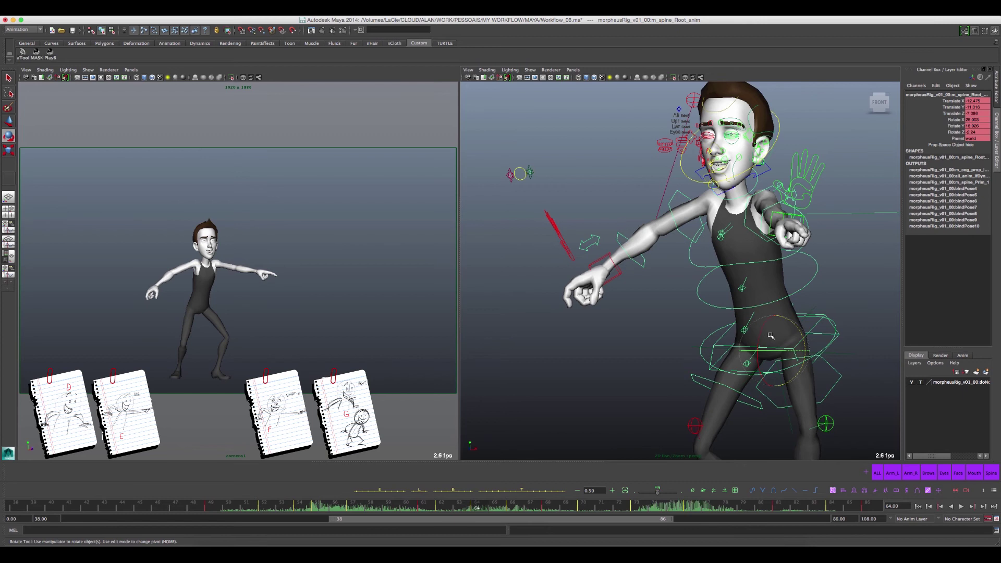
key("period")
key("comma")
key("period")
key("comma")
key("period")
key("comma")
key("period")
key("comma")
key("comma")
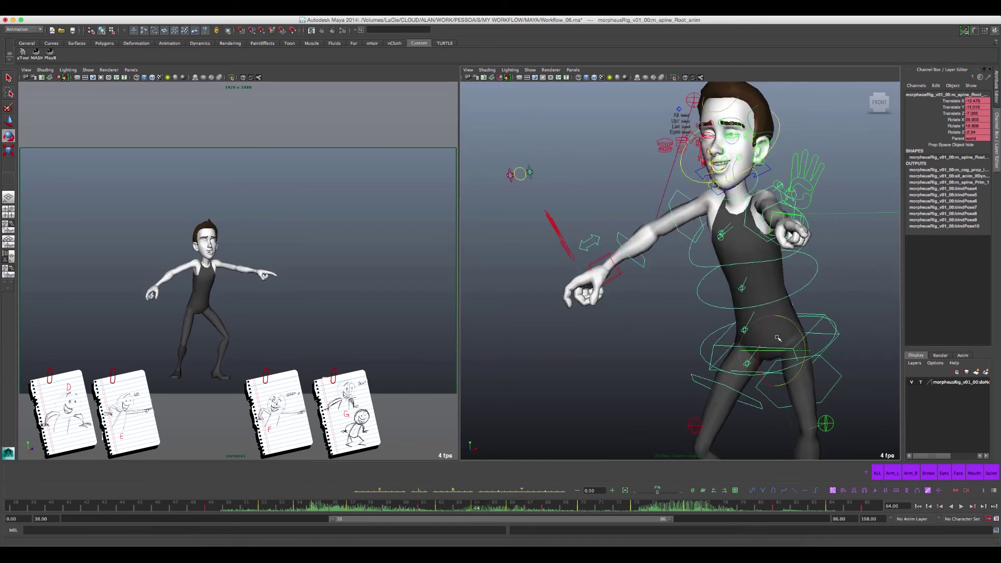
key("period")
key("comma")
key("period")
key("comma")
key("period")
key("comma")
key("comma")
key("period")
key("period")
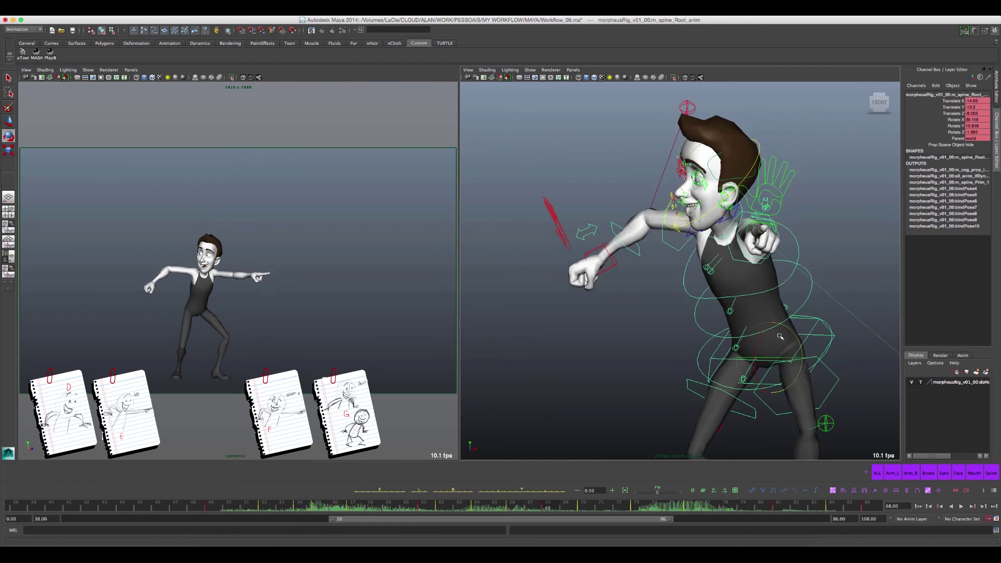
key("comma")
key("comma")
key("period")
key("period")
key("comma")
key("comma")
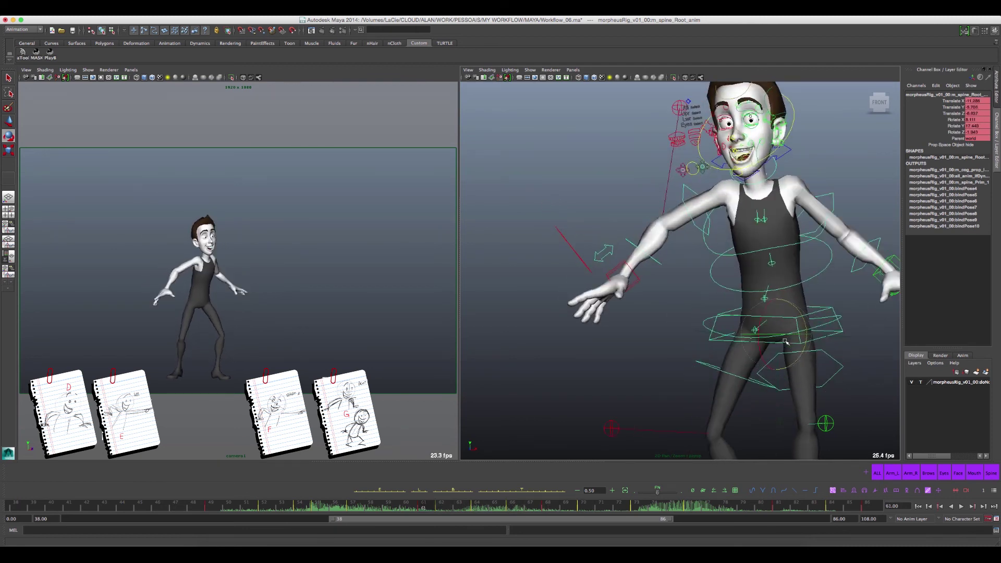
key("period")
key("comma")
key("comma")
key("period")
key("period")
key("period")
key("comma")
key("comma")
key("period")
key("period")
key("comma")
key("comma")
key("period")
key("period")
key("comma")
key("comma")
key("comma")
key("period")
key("period")
key("period")
key("period")
key("comma")
key("comma")
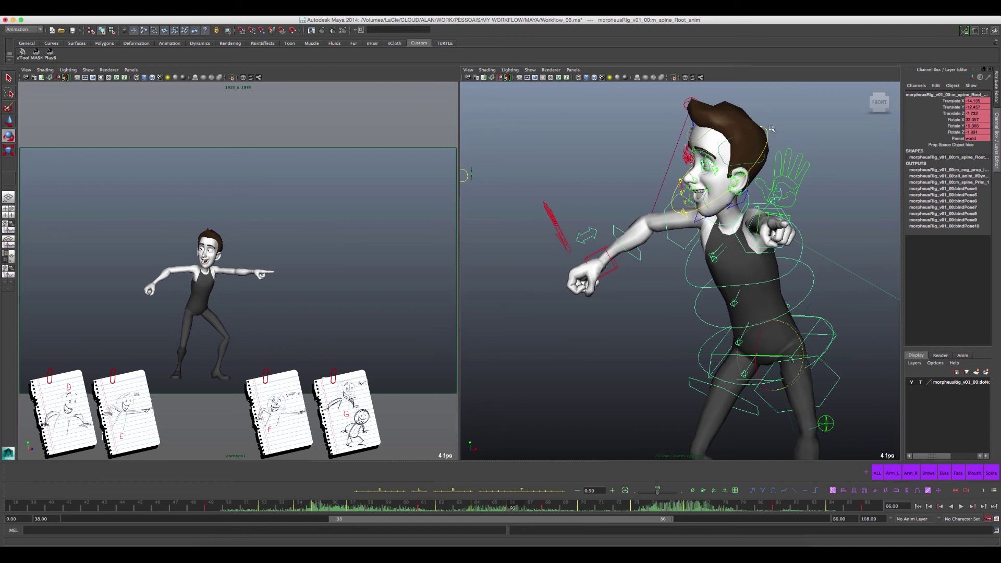
key("e")
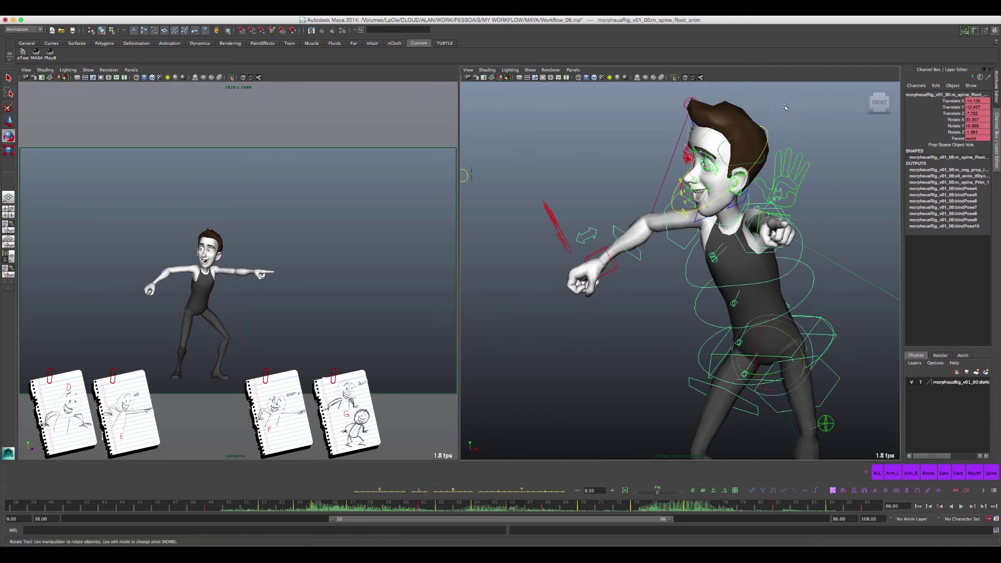
left_click(767, 135)
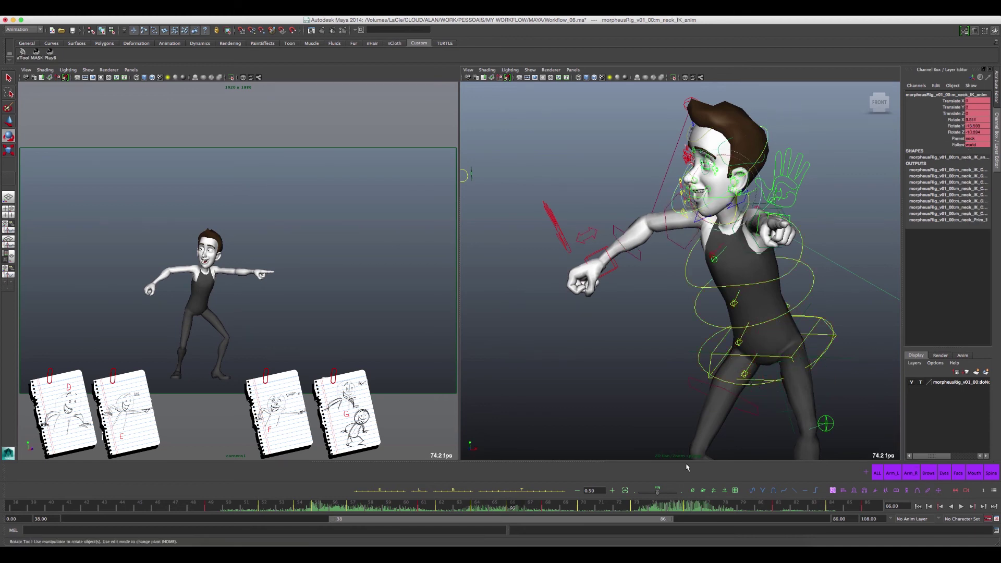
- Turn the head with neck_IK_anim in Y, then step through the keys from frame 64 to frame 66
key("period")
key("comma")
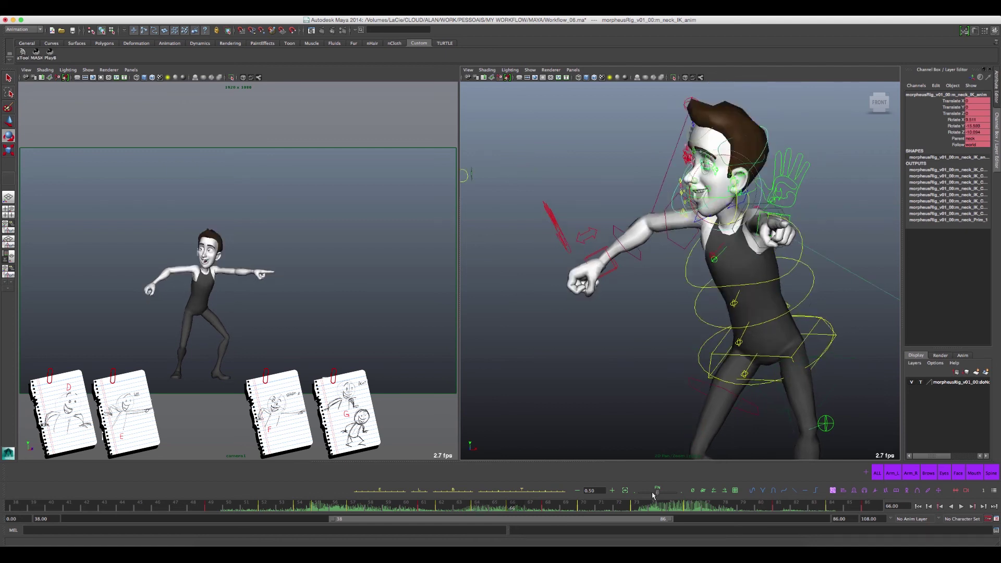
left_click_drag(655, 496, 658, 492)
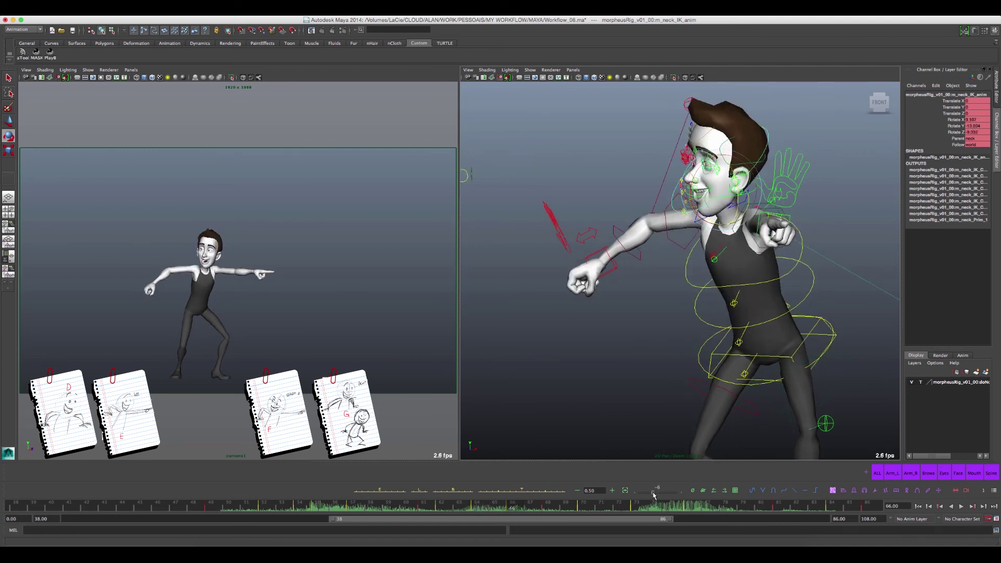
key("comma")
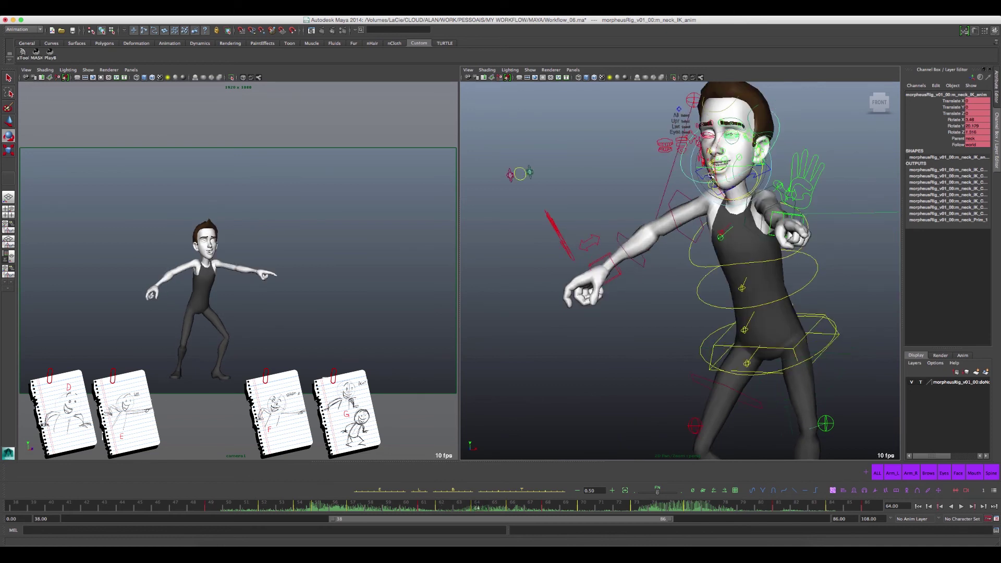
key("period")
key("comma")
key("period")
key("comma")
key("period")
key("comma")
key("period")
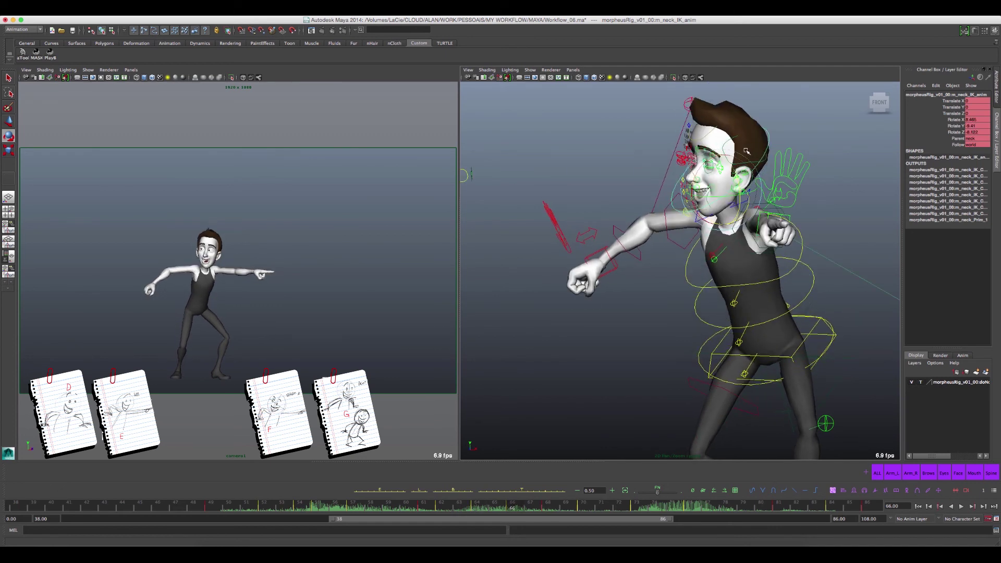
- Rotate the head further and tilt it back slightly at frame 66, comparing against neighbouring keys
left_click_drag(735, 170, 723, 192)
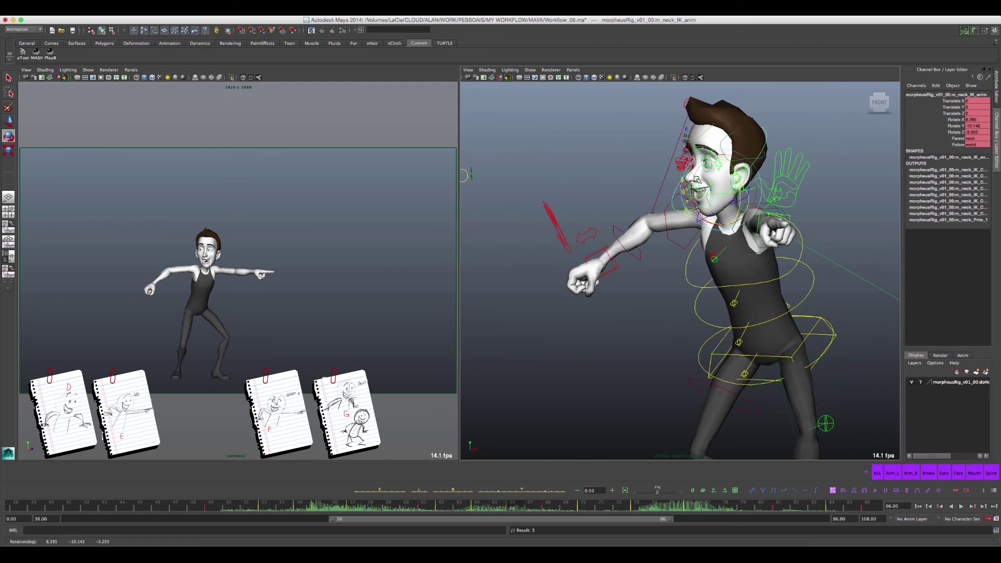
left_click_drag(696, 180, 698, 182)
key("period")
key("comma")
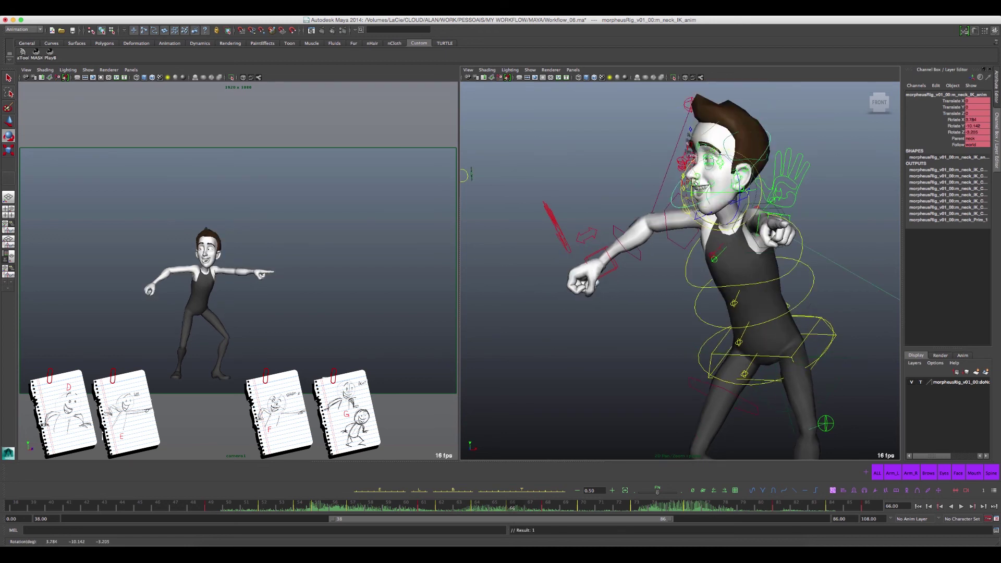
key("period")
key("comma")
key("period")
key("comma")
key("period")
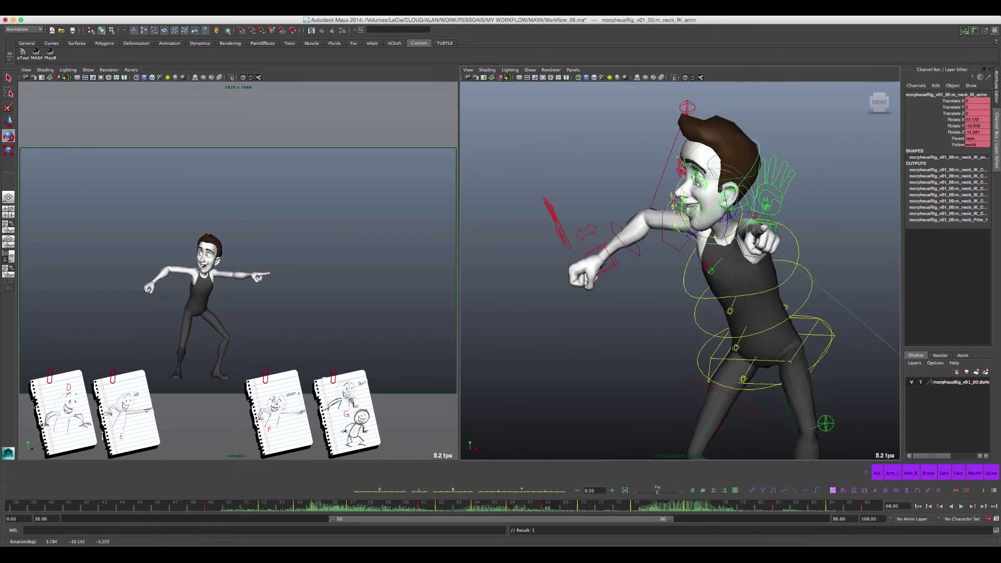
- Turn the head further on the neck at frame 68 and flip between frames 66 and 68 to check
key("comma")
key("comma")
key("comma")
key("comma")
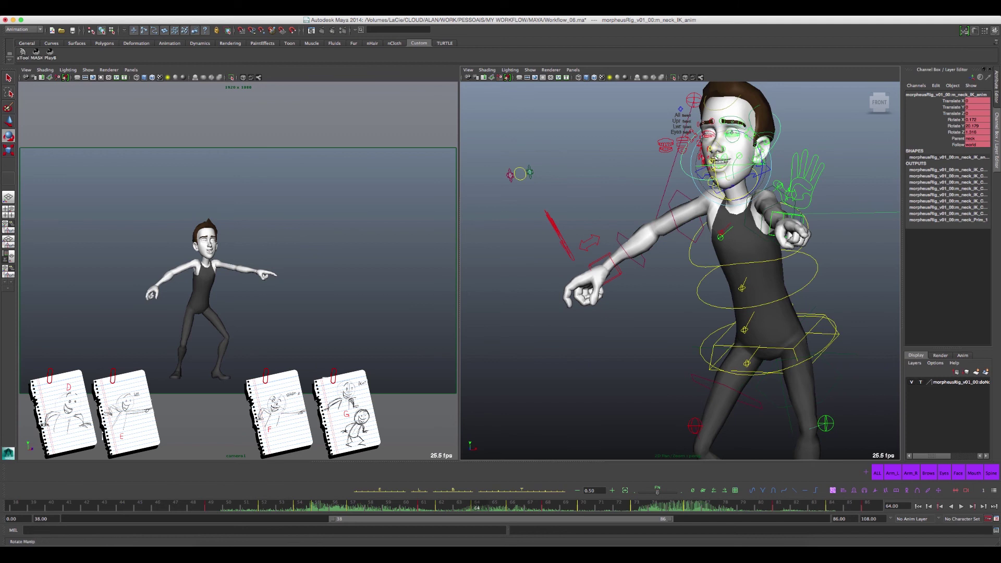
key("comma")
key("comma")
key("period")
key("period")
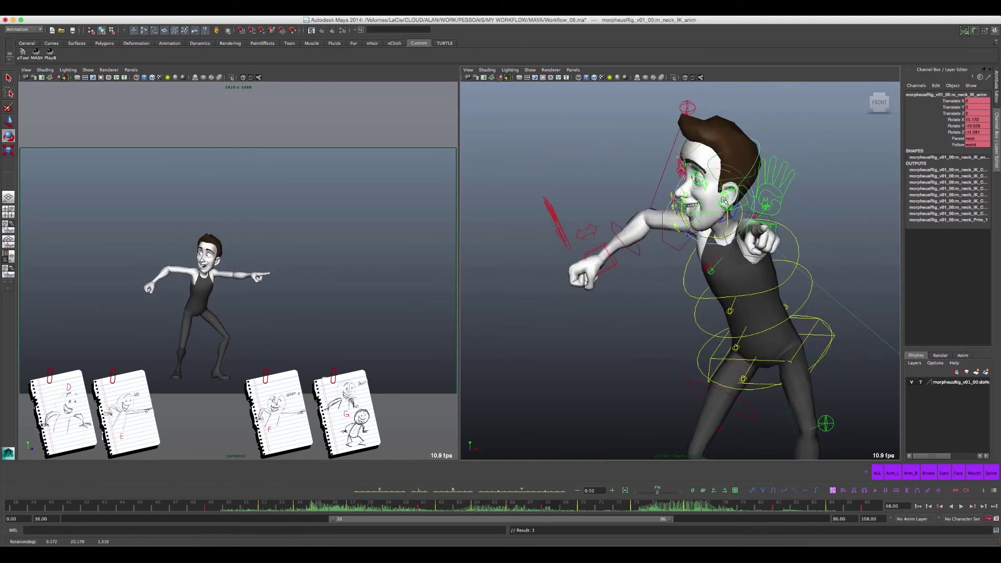
left_click_drag(729, 195, 725, 194)
key("comma")
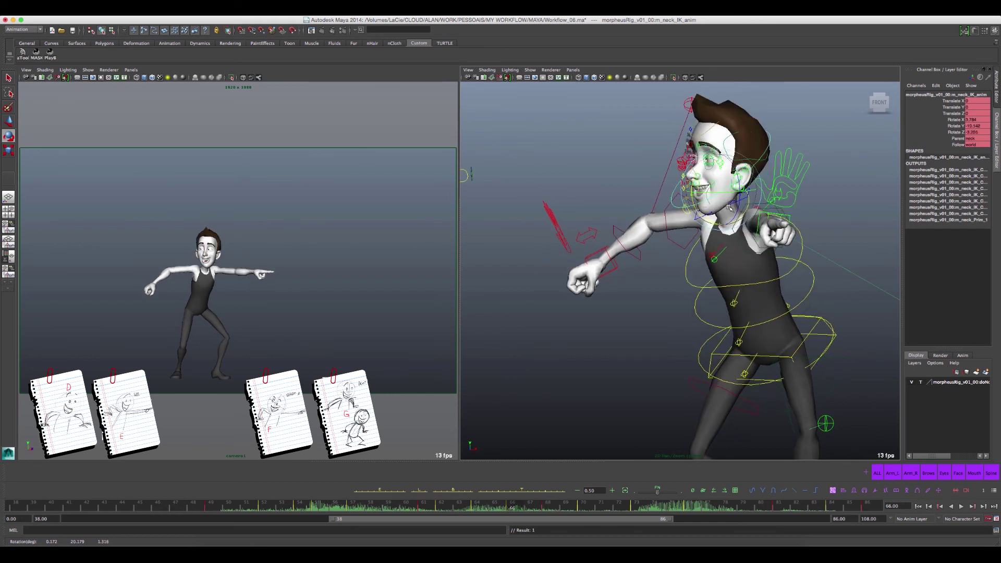
key("comma")
key("period")
key("comma")
key("period")
mouse_move(726, 219)
left_mouse_down("alt")
mouse_move(745, 209)
mouse_move(740, 198)
left_mouse_up("alt")
- Select blink_right_anim and the brow controls, hiding the mesh briefly to reach them
scroll(741, 182, "up", 5)
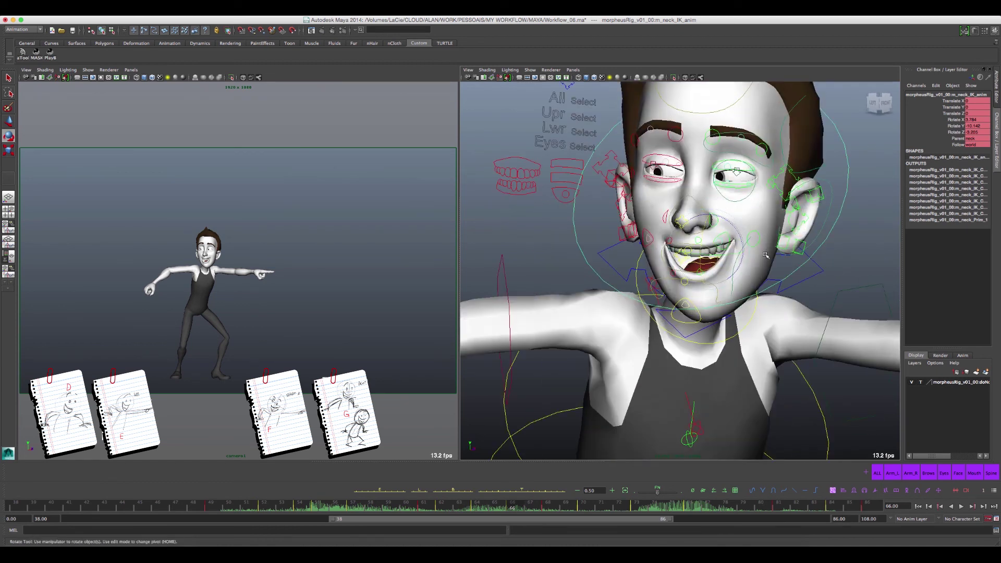
key("e")
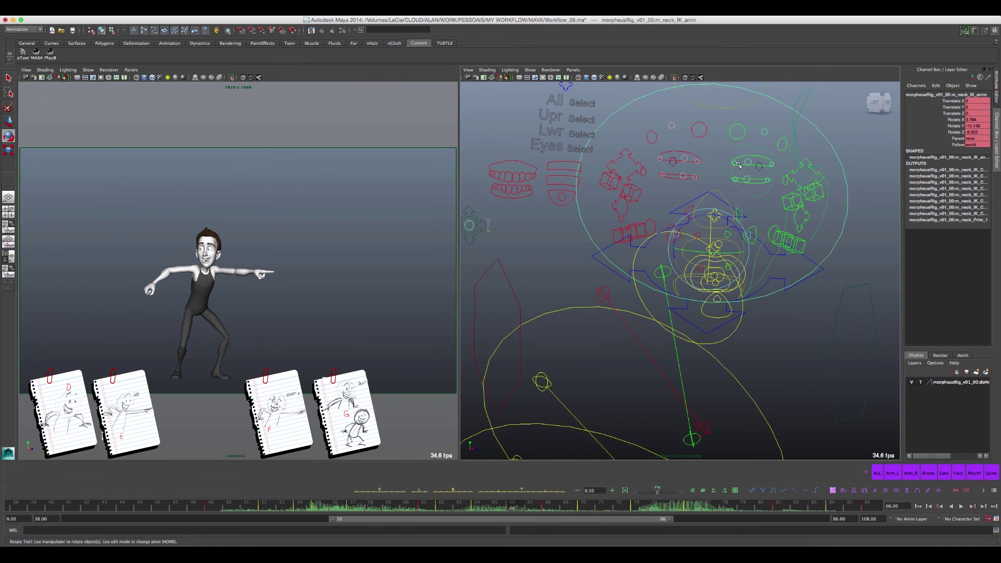
left_click(777, 183)
key("ctrl+1")
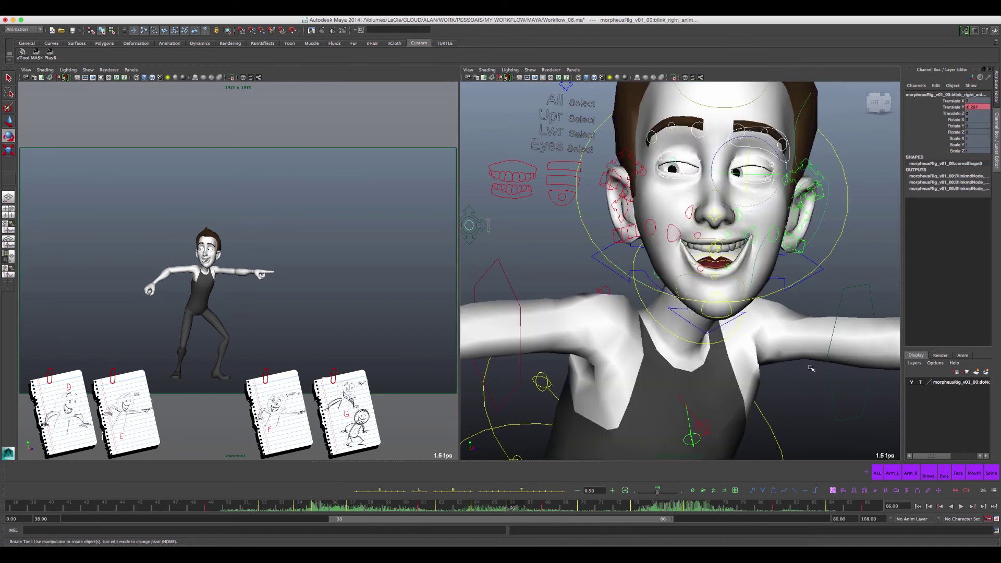
left_click(929, 475)
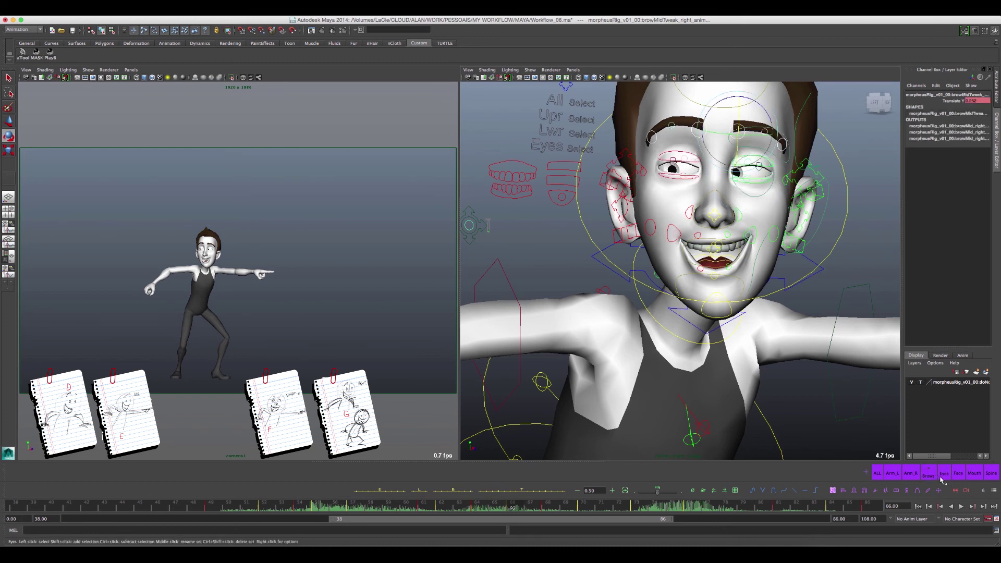
- Set the eye breakdown blend to 19 with the aTools tween slider and render a playblast
left_click_drag(809, 258, 798, 292, "alt")
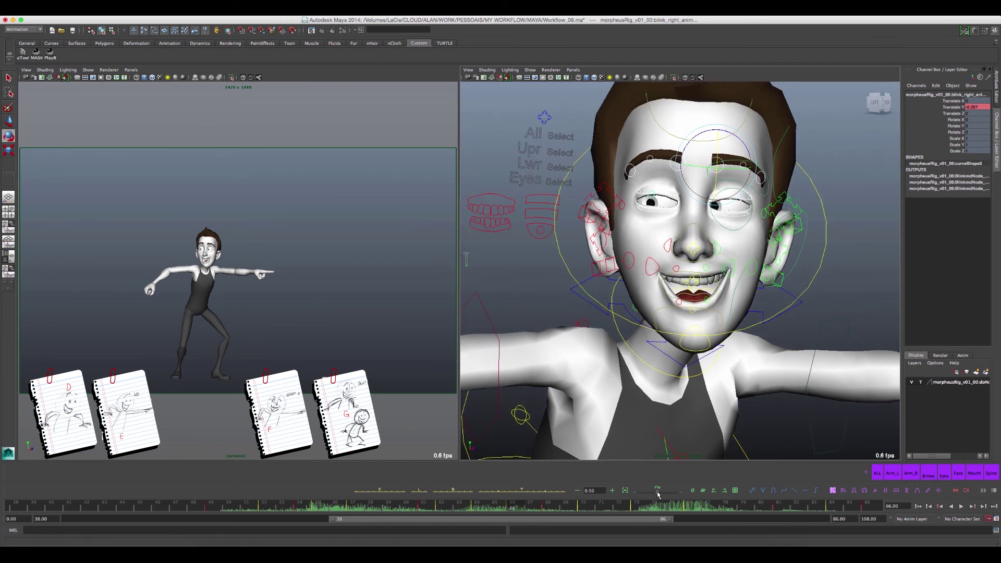
left_click_drag(658, 494, 648, 490)
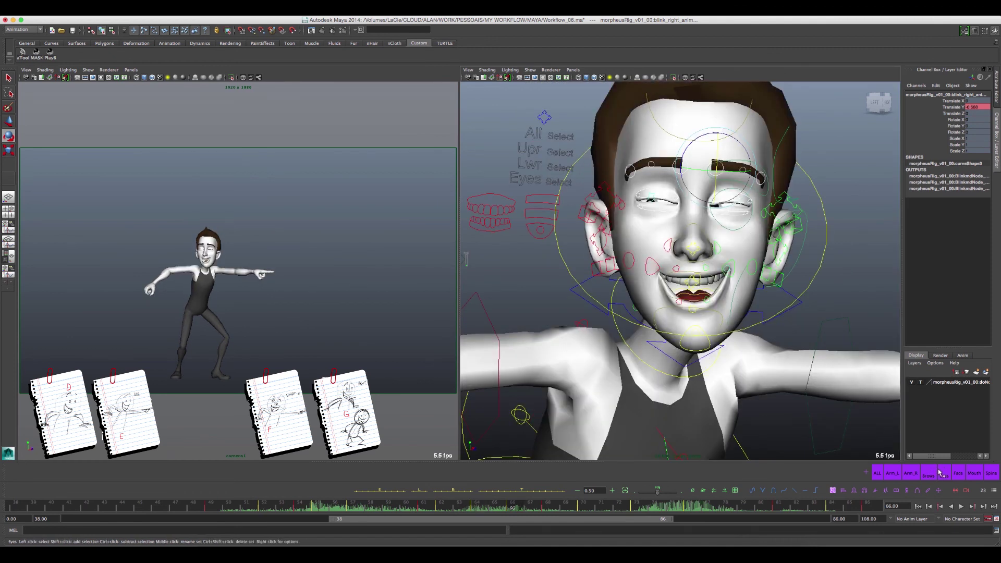
left_click_drag(658, 491, 665, 491)
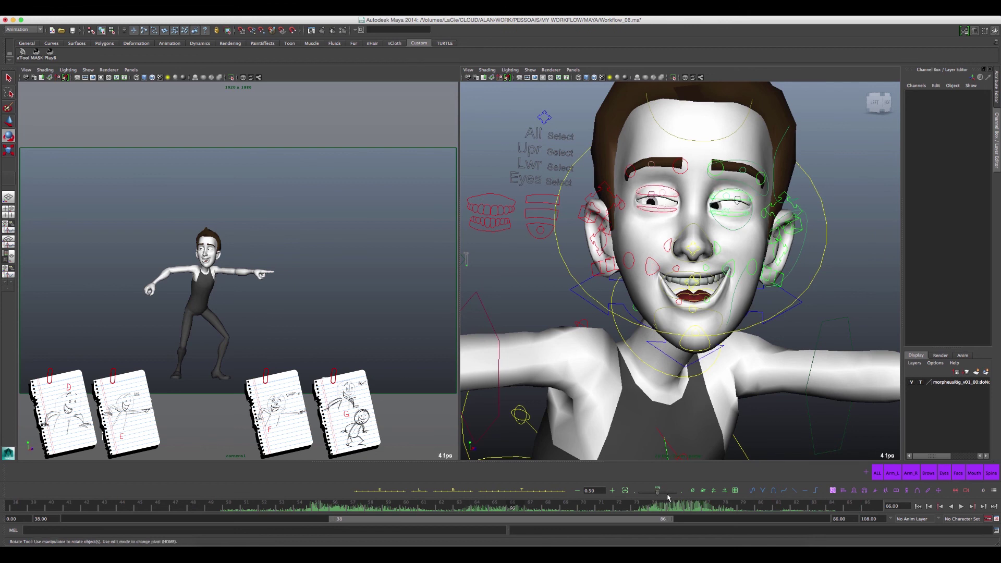
left_click(652, 196)
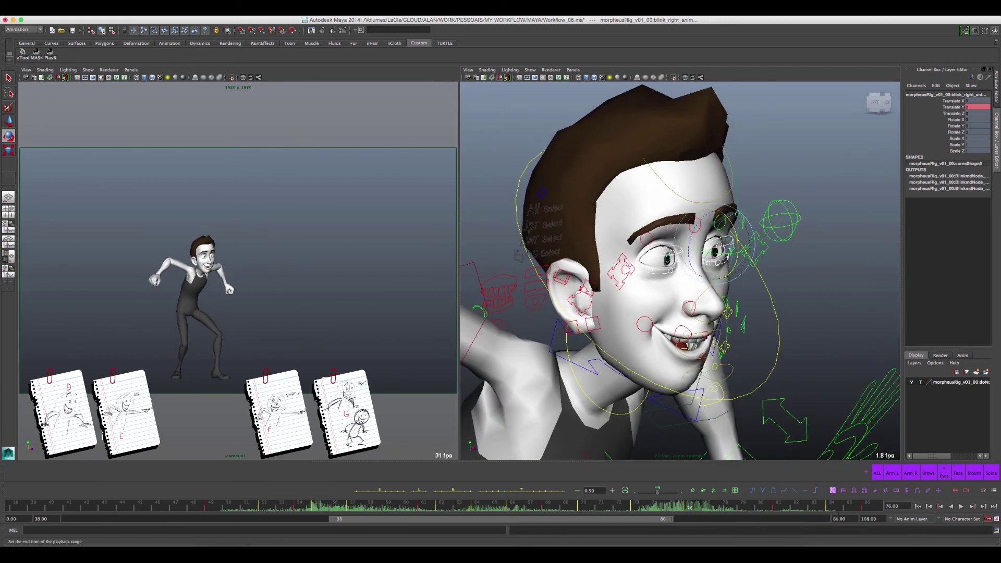
left_click(966, 492)
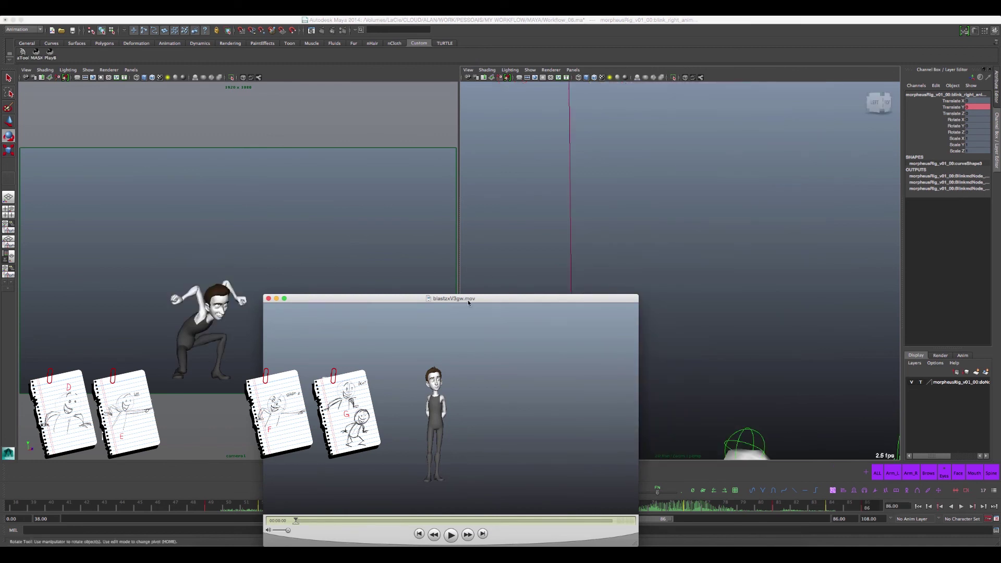
- Move the QuickTime window higher and replay blastzxV3gw.mov five times to review the pointing animation
left_click_drag(469, 304, 475, 198)
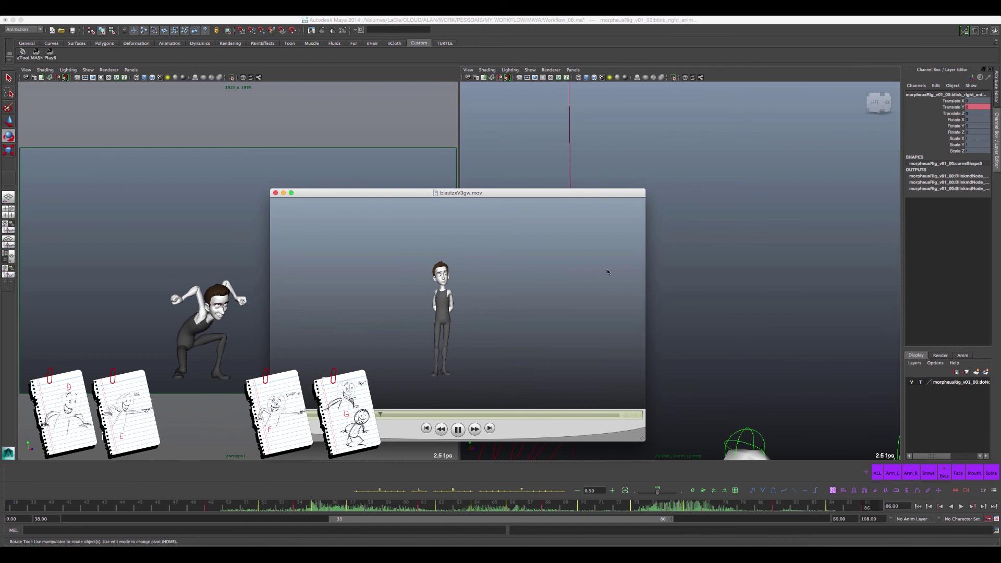
key("space")
key("space")
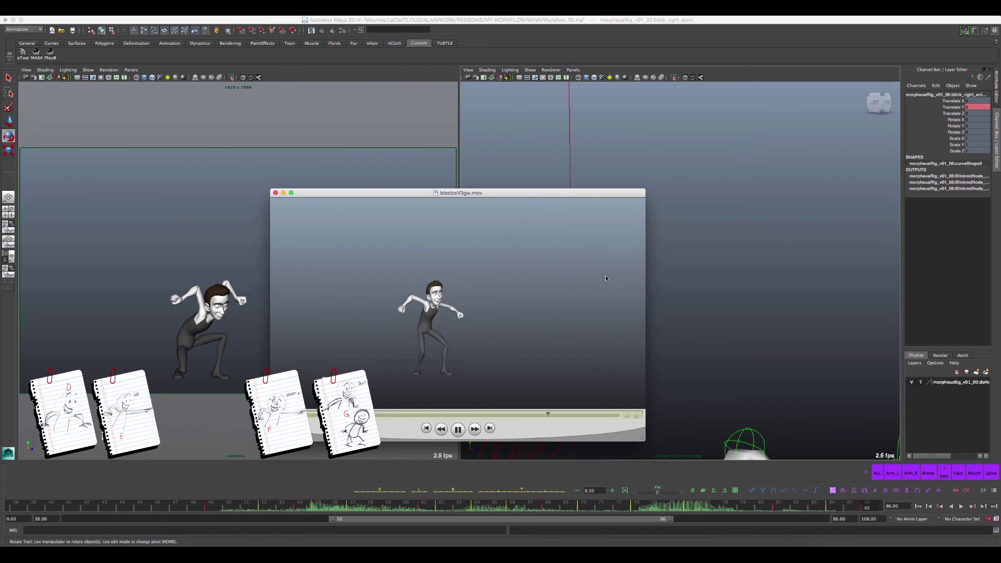
key("space")
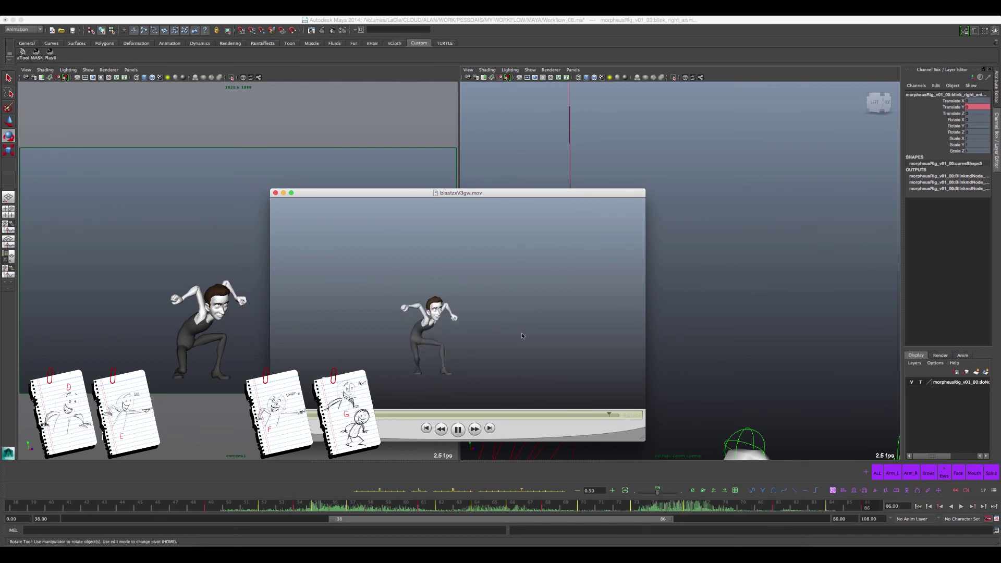
key("space")
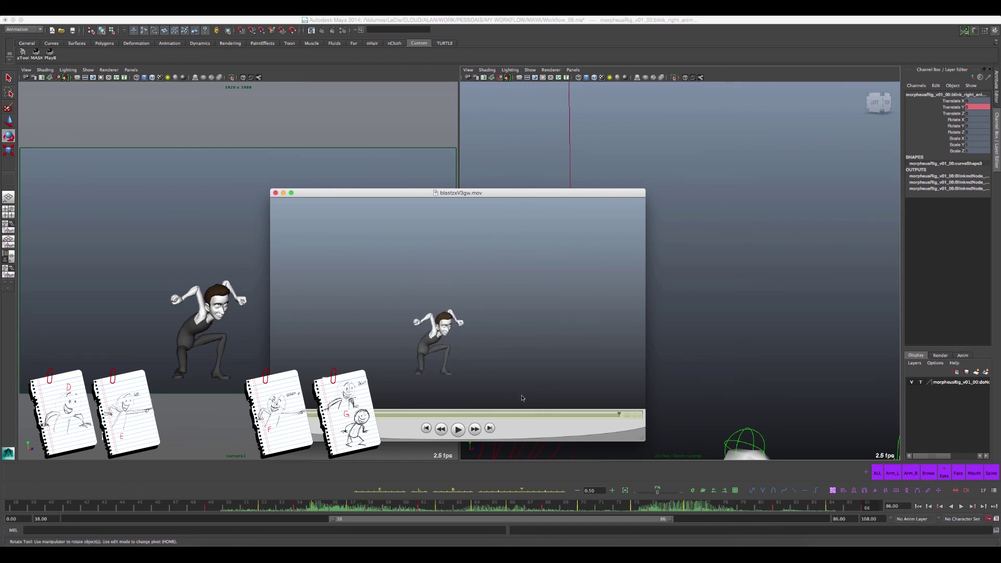
key("space")
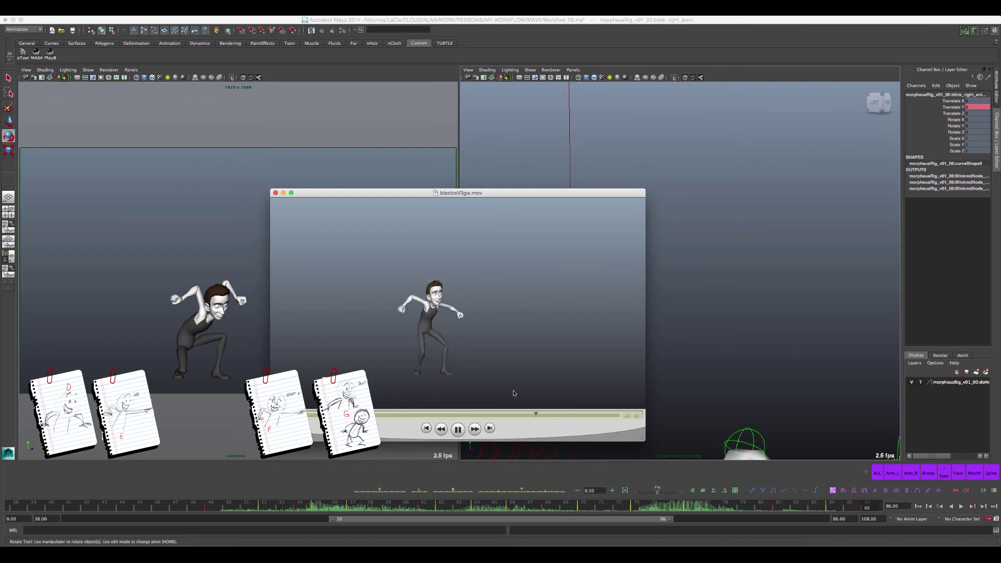
key("space")
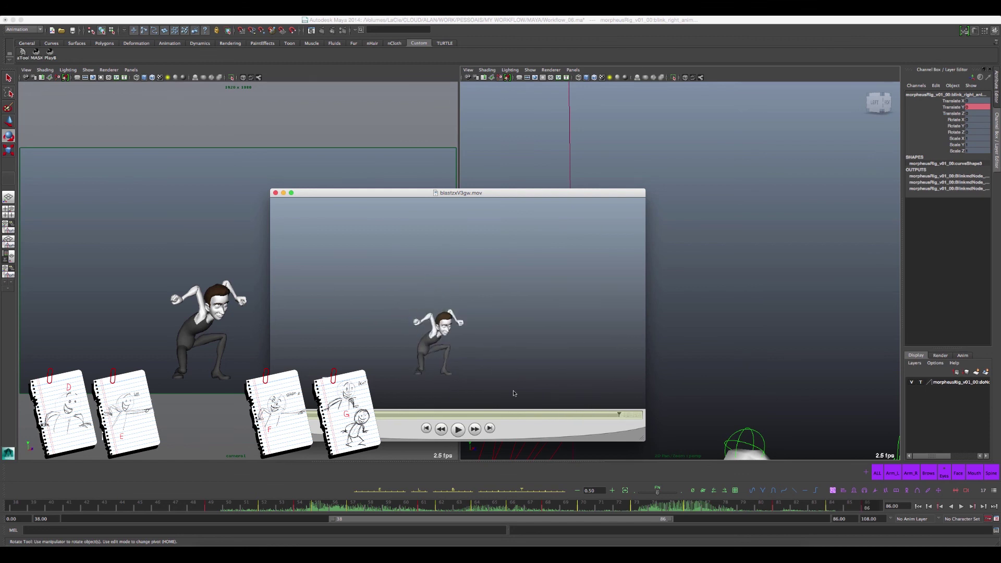
mouse_move(463, 417)
left_mouse_down()
mouse_move(436, 417)
mouse_move(485, 425)
mouse_move(558, 414)
mouse_move(454, 417)
left_mouse_up()
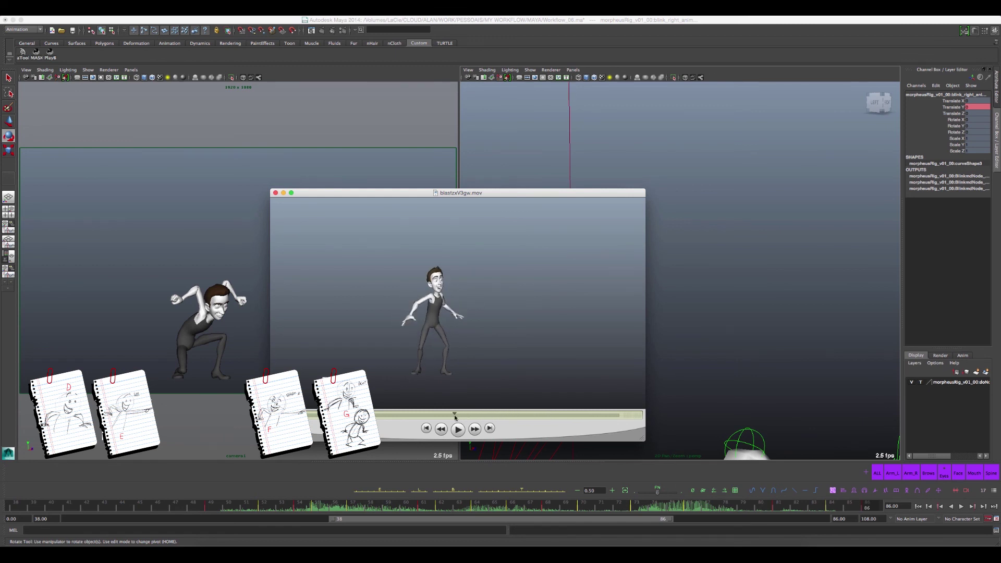
mouse_move(455, 417)
left_mouse_down()
mouse_move(493, 415)
mouse_move(459, 417)
left_mouse_up()
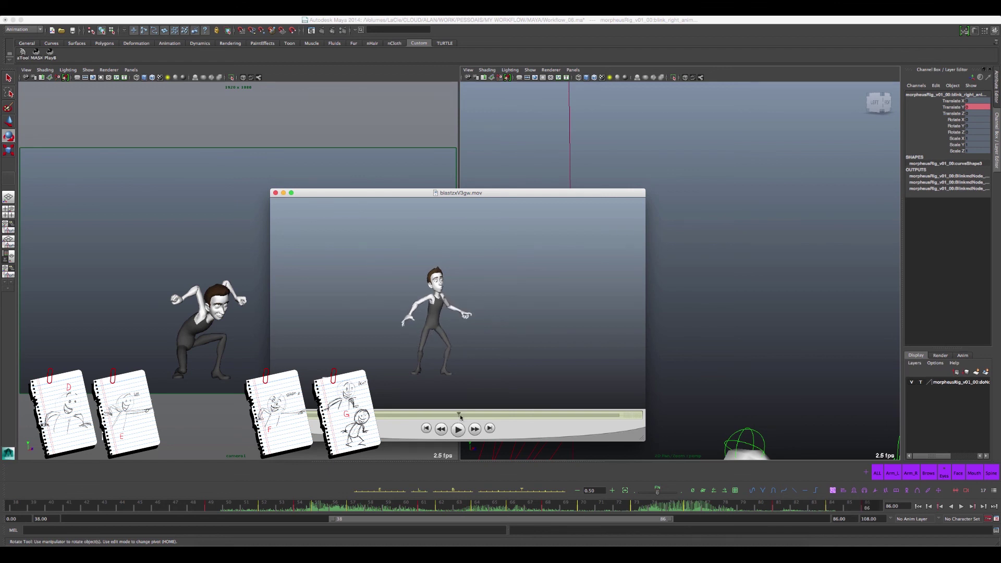
mouse_move(458, 416)
left_mouse_down()
mouse_move(574, 410)
mouse_move(530, 416)
left_mouse_up()
key("space")
key("space")
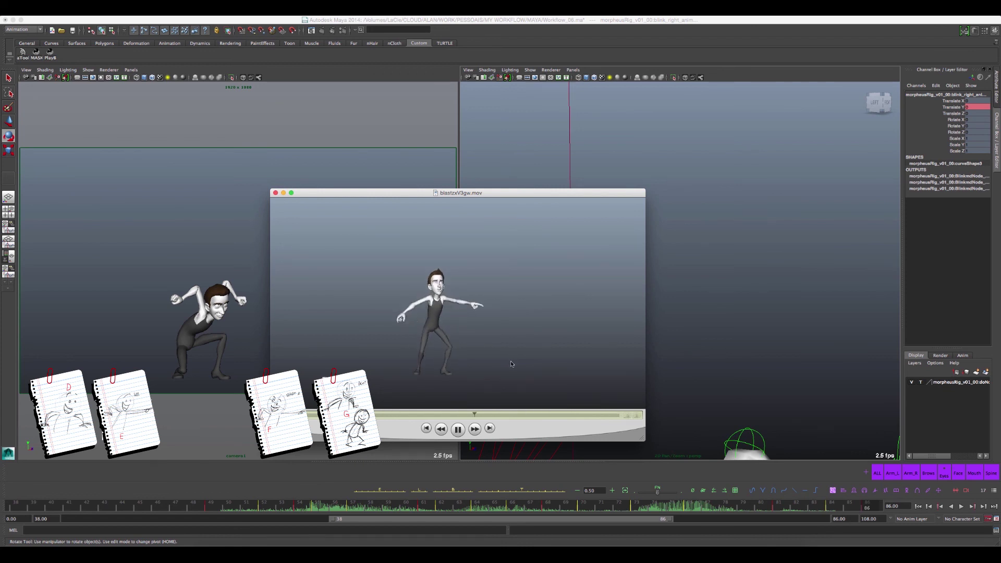
key("space")
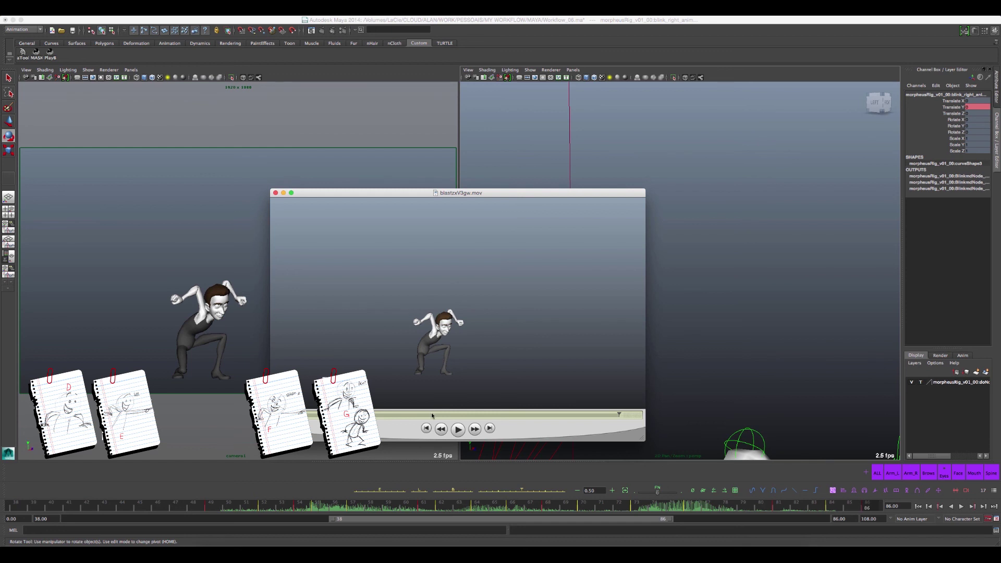
mouse_move(434, 417)
left_mouse_down()
mouse_move(396, 416)
mouse_move(430, 418)
left_mouse_up()
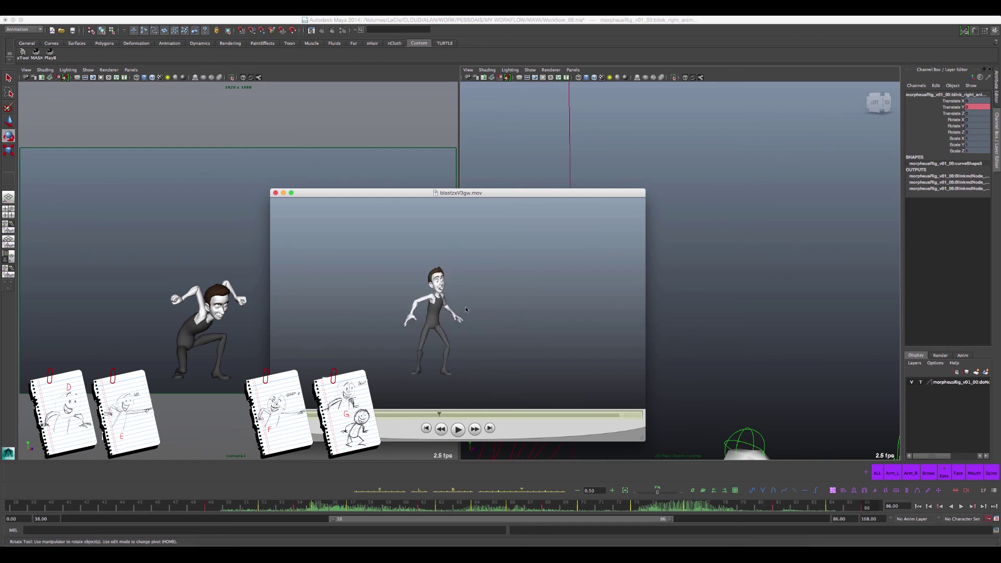
mouse_move(441, 415)
left_mouse_down()
mouse_move(536, 405)
mouse_move(518, 406)
mouse_move(598, 382)
mouse_move(472, 404)
left_mouse_up()
left_click(457, 428)
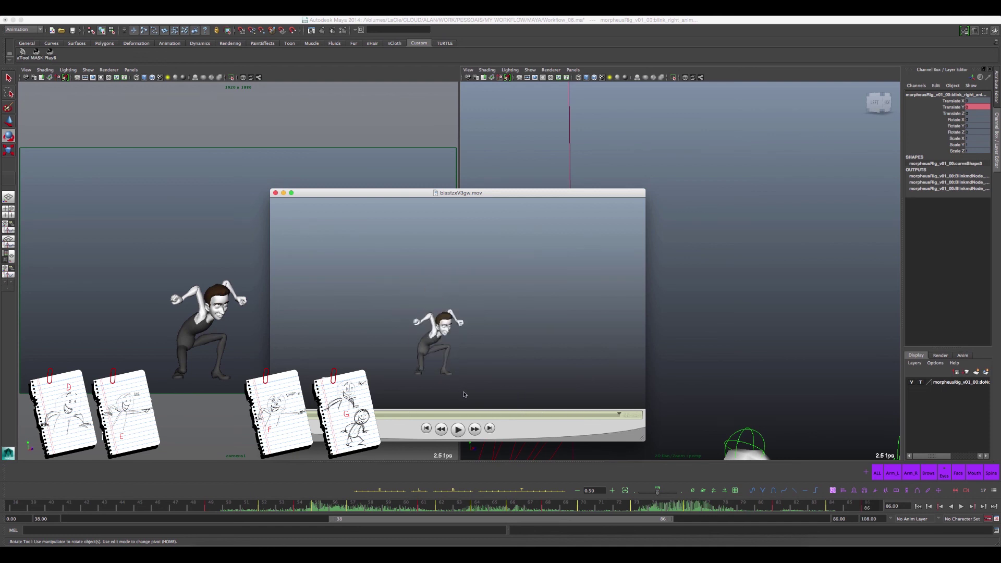